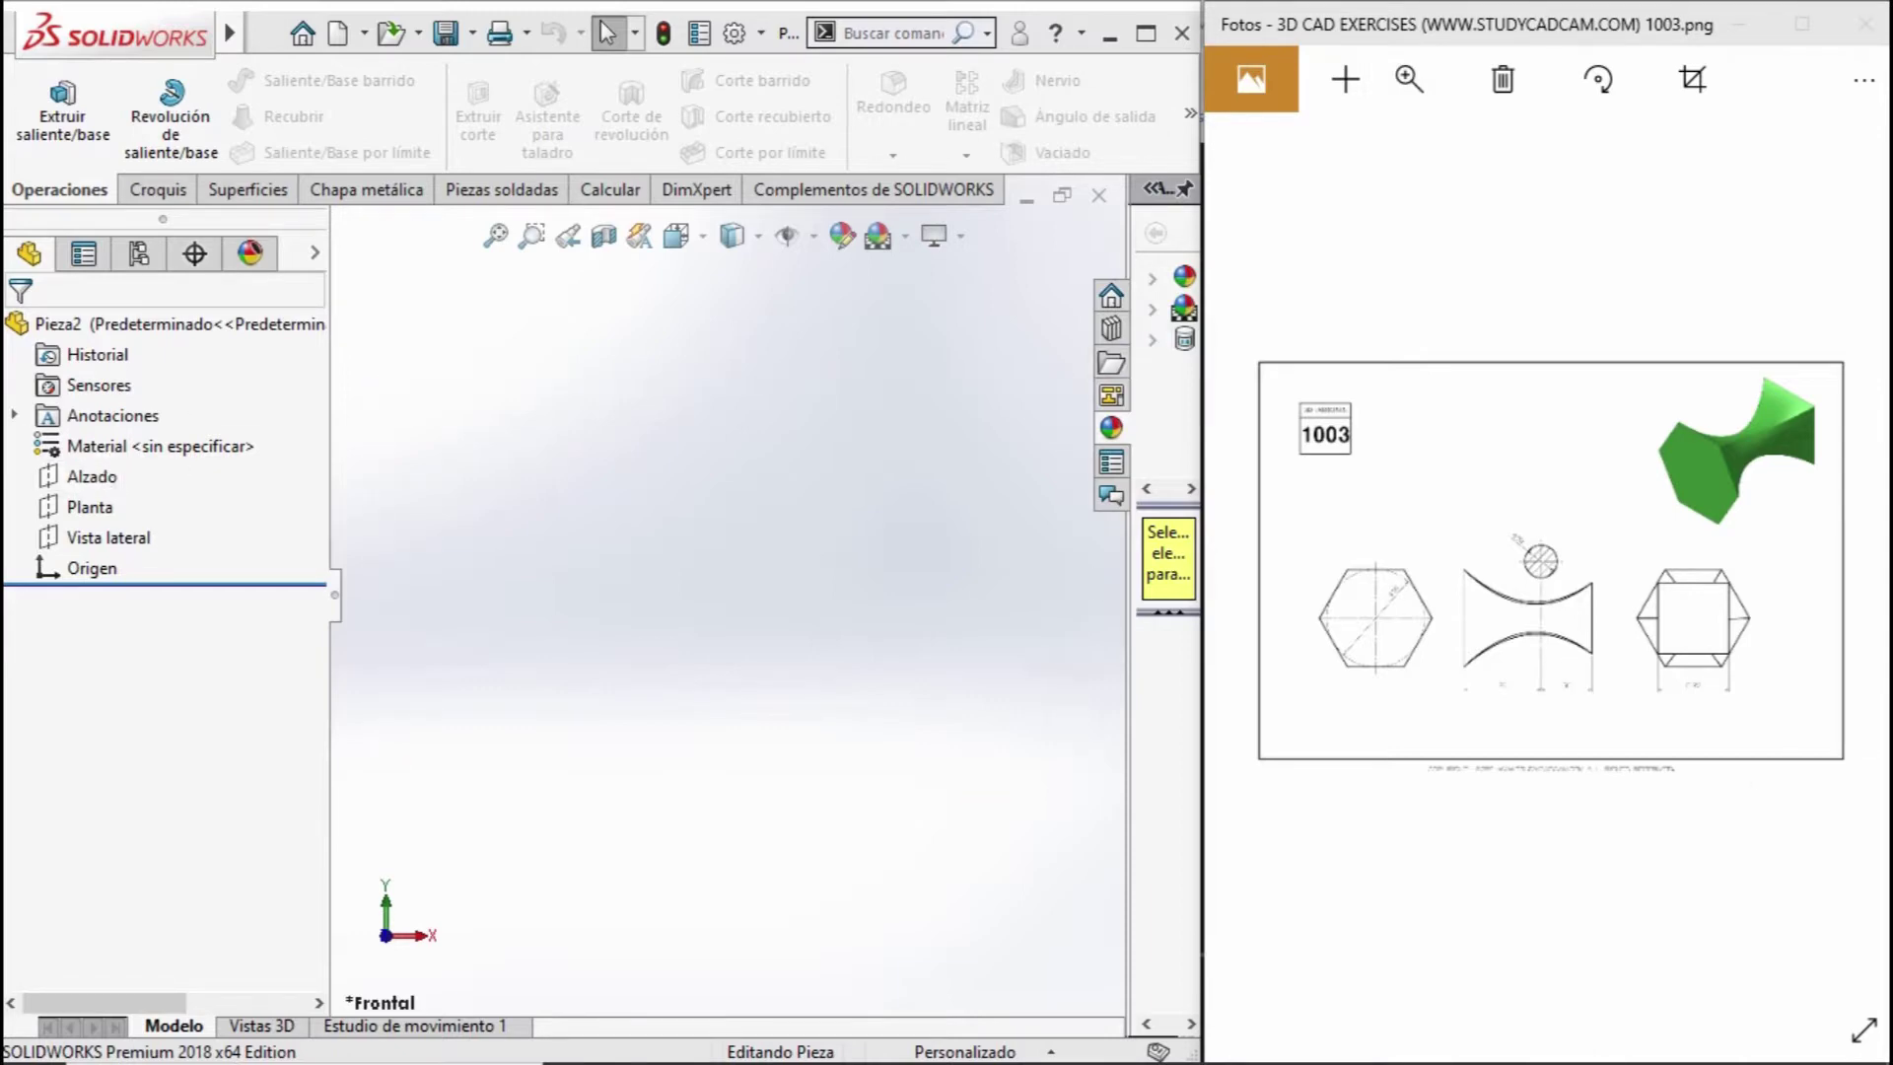
# Zoom and pan drawing 1003 in Photos to study the hexagon, square and hourglass views.
pyautogui.click(1409, 78)
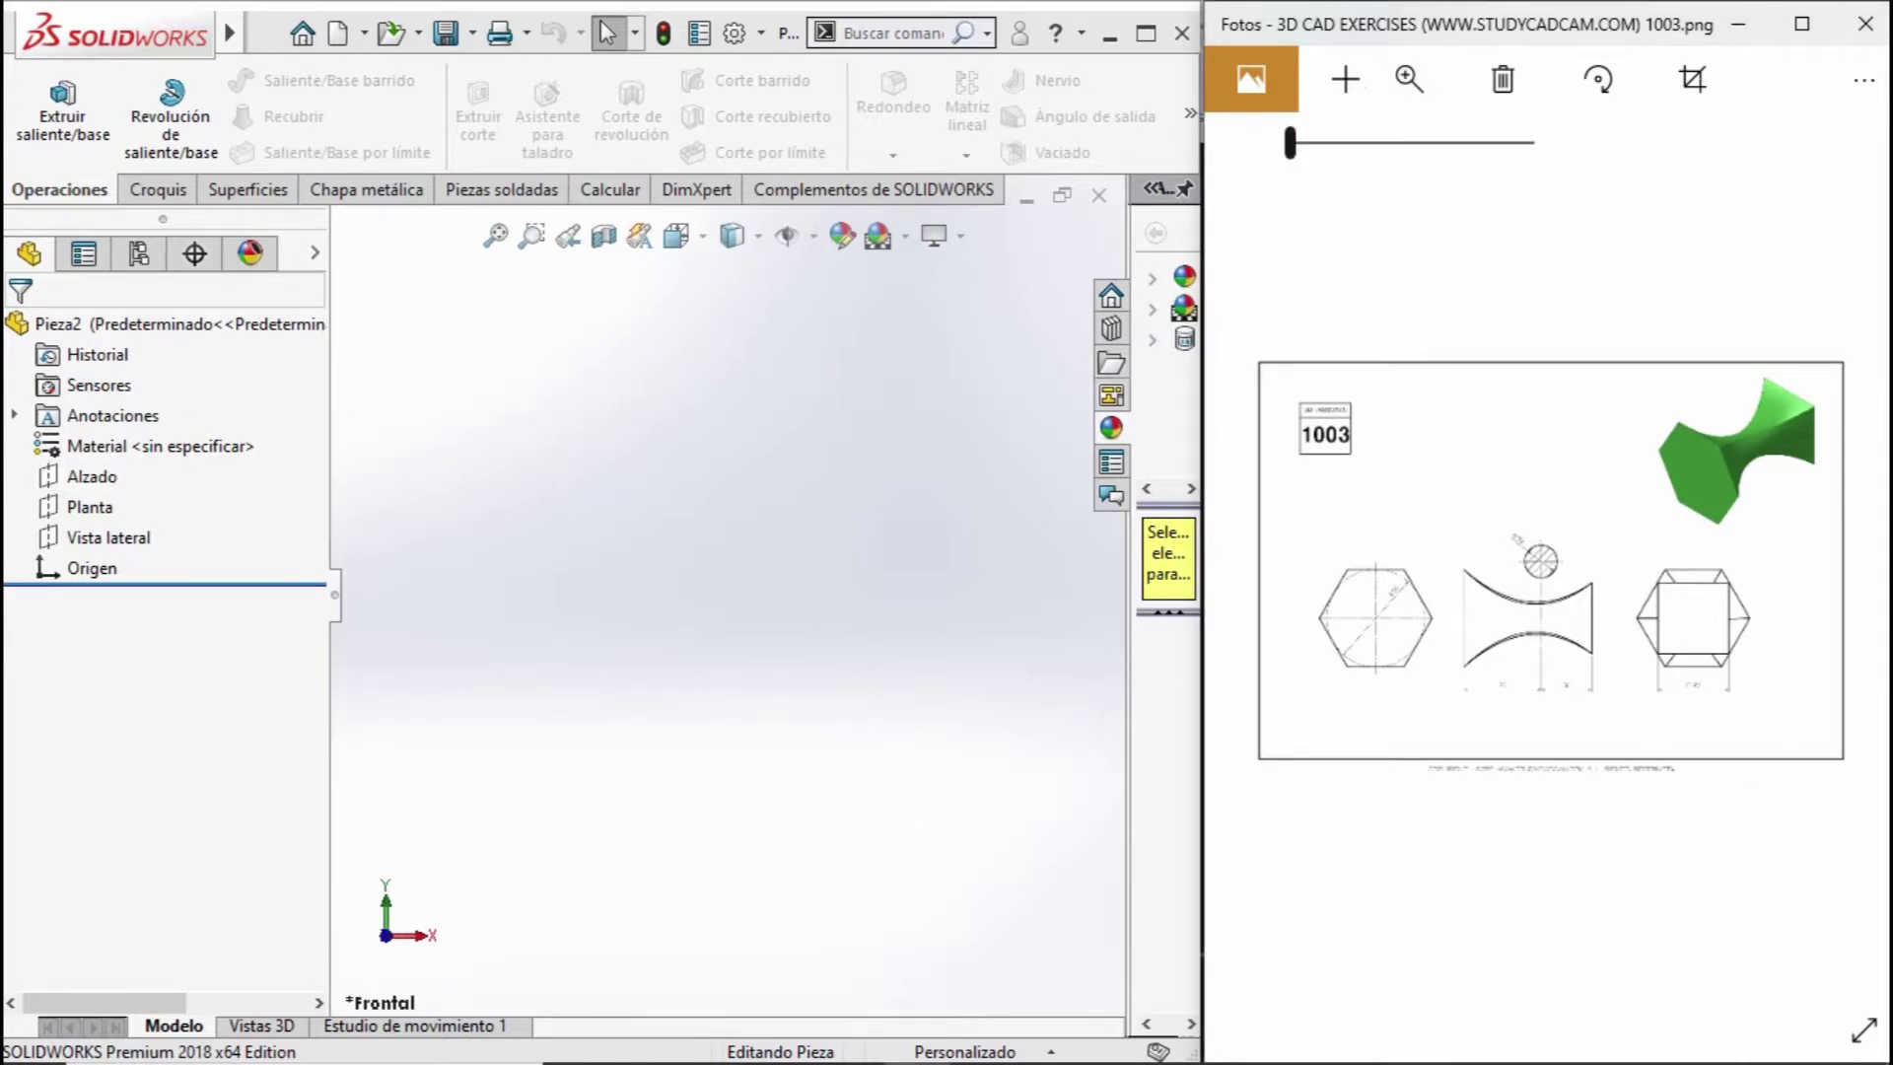
pyautogui.moveTo(1289, 143); pyautogui.dragTo(1307, 143)
pyautogui.moveTo(1676, 592); pyautogui.dragTo(1281, 582)
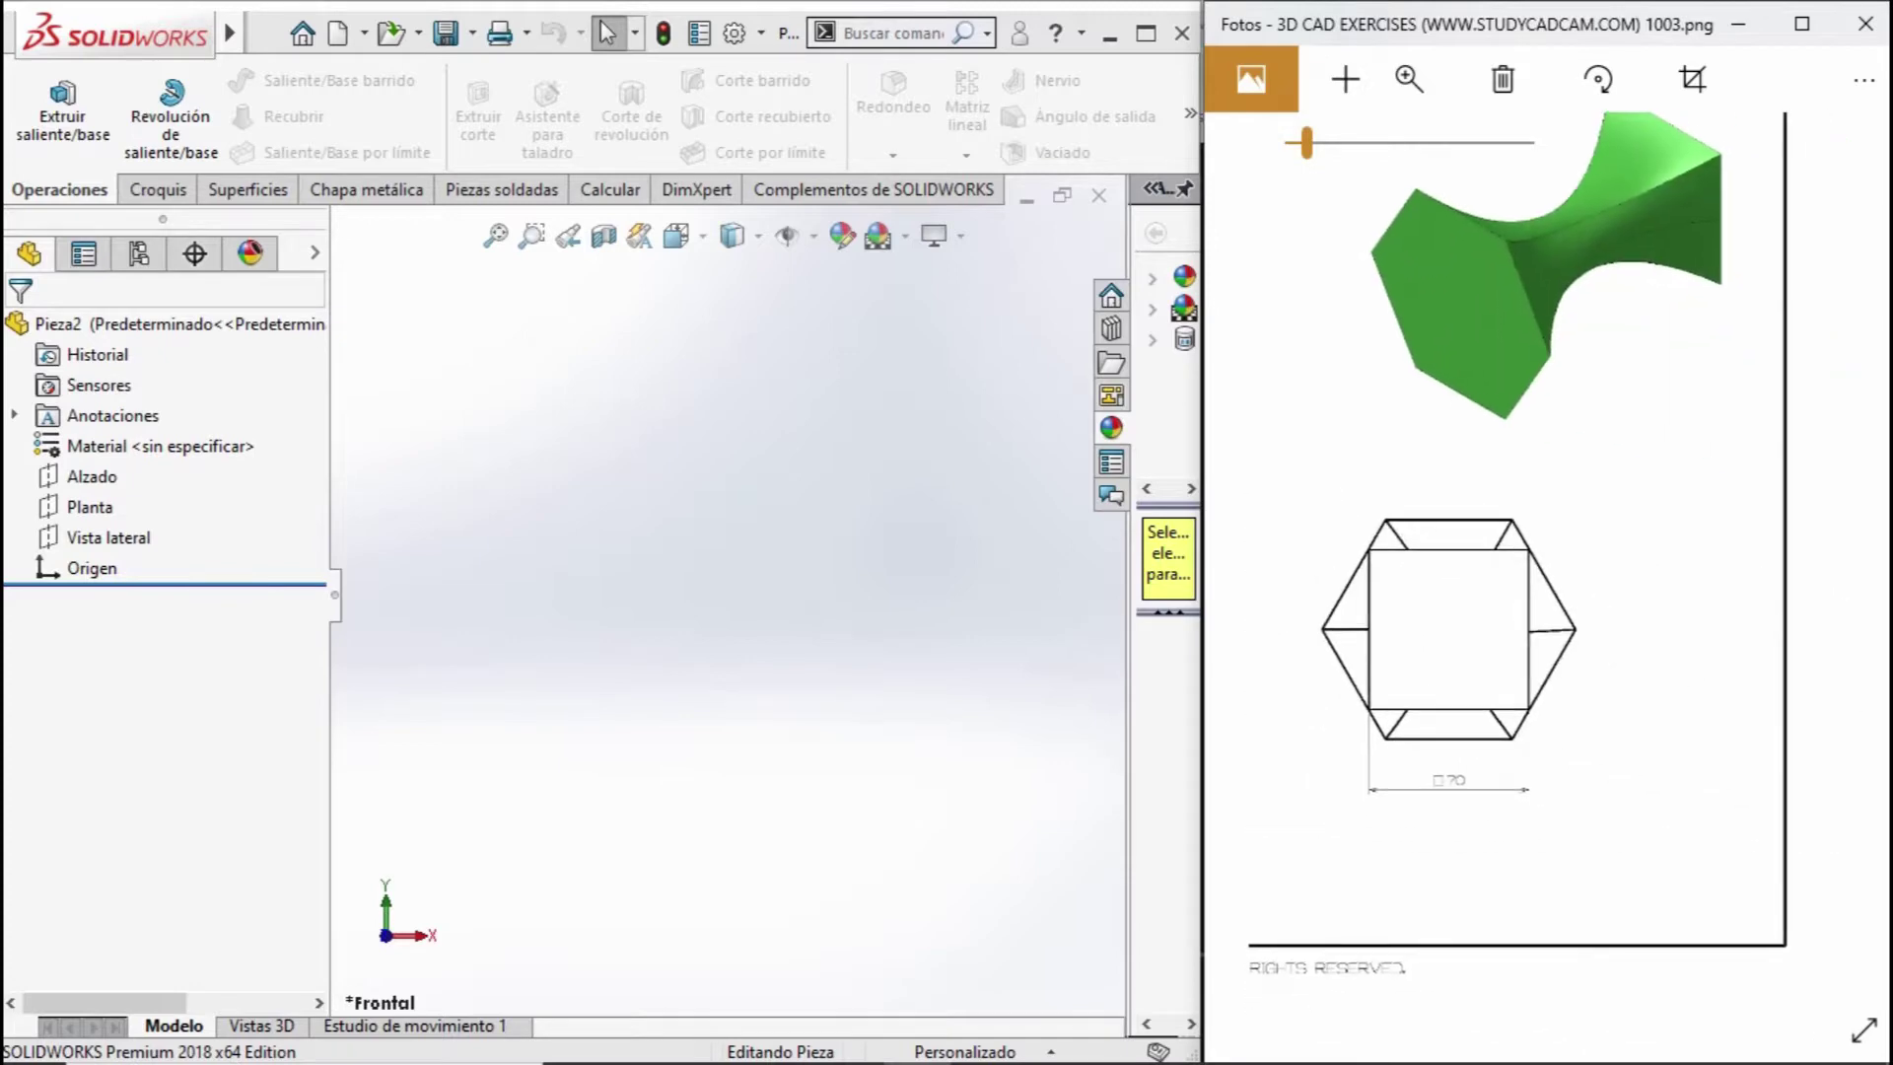
pyautogui.moveTo(1479, 592)
pyautogui.mouseDown()
pyautogui.moveTo(1553, 615)
pyautogui.moveTo(1721, 497)
pyautogui.moveTo(1836, 495)
pyautogui.mouseUp()
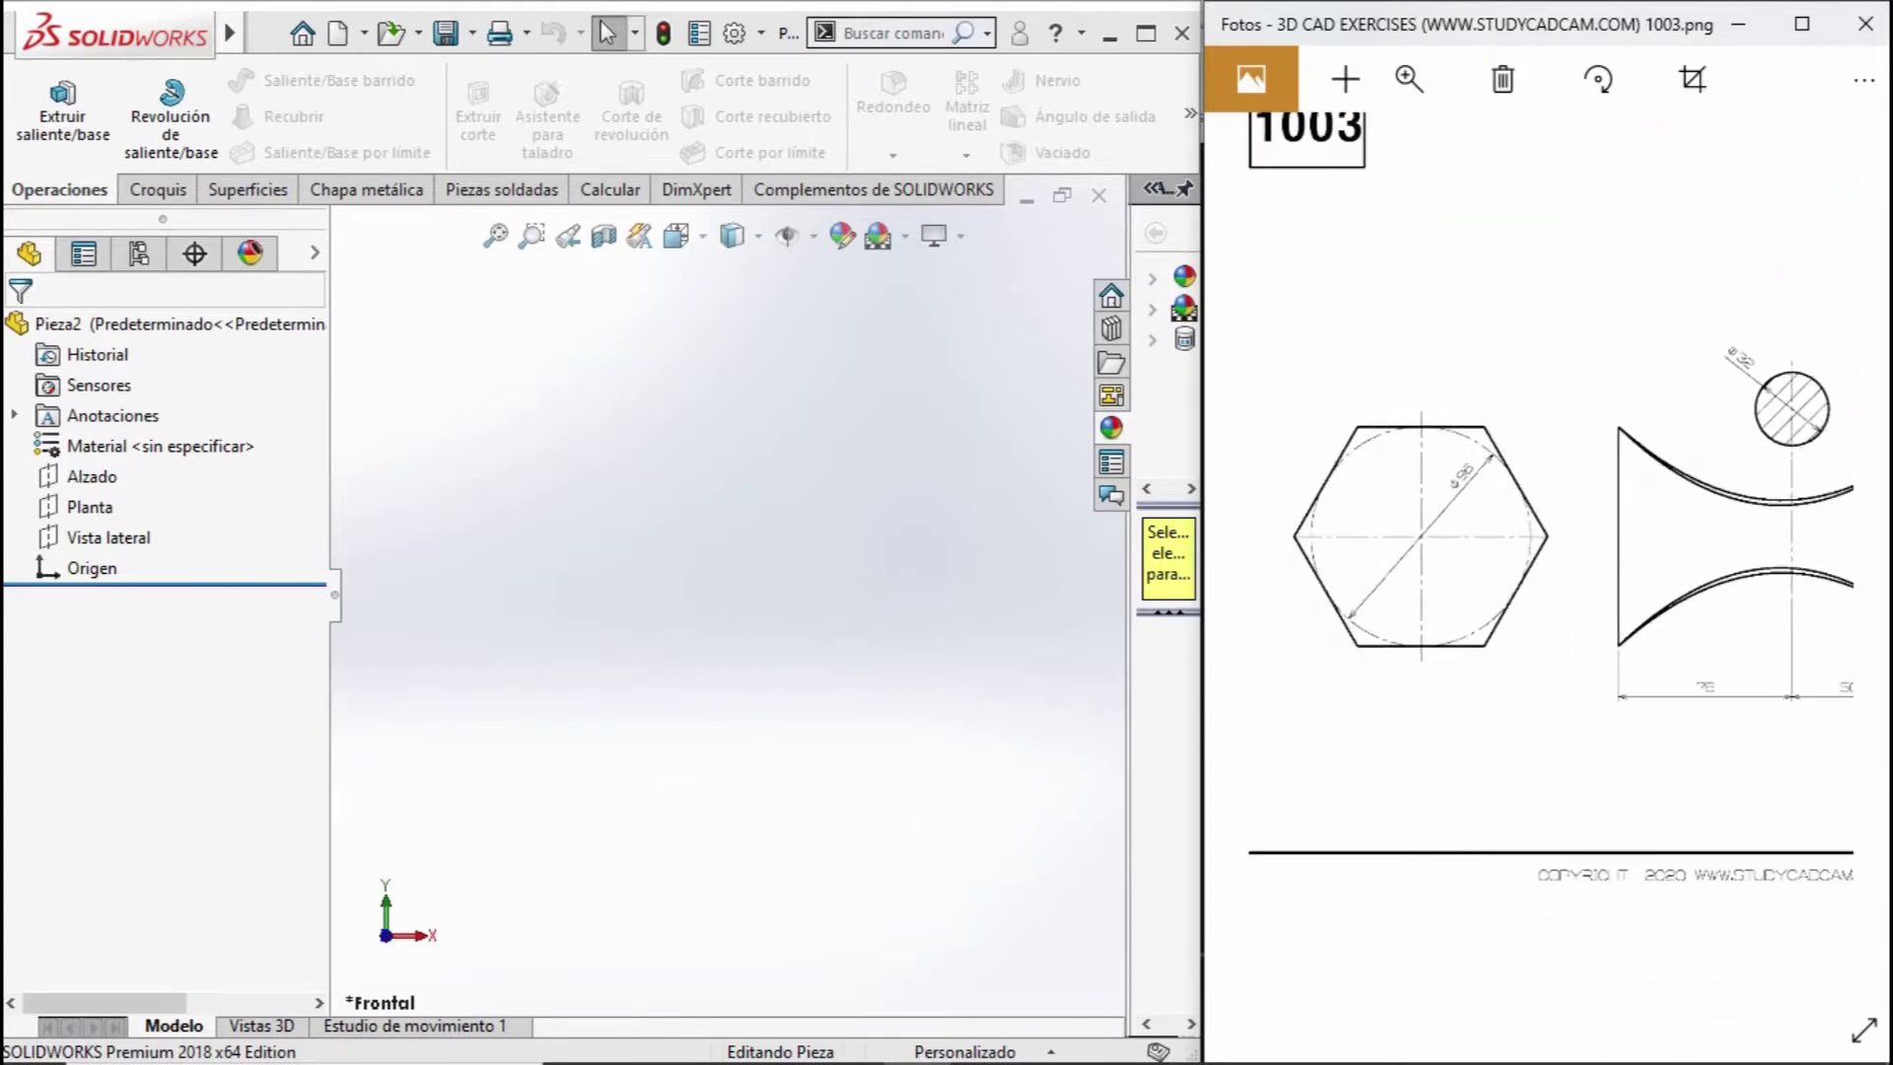
pyautogui.moveTo(1725, 542)
pyautogui.mouseDown()
pyautogui.moveTo(1463, 502)
pyautogui.moveTo(1232, 506)
pyautogui.moveTo(1602, 408)
pyautogui.moveTo(1660, 624)
pyautogui.mouseUp()
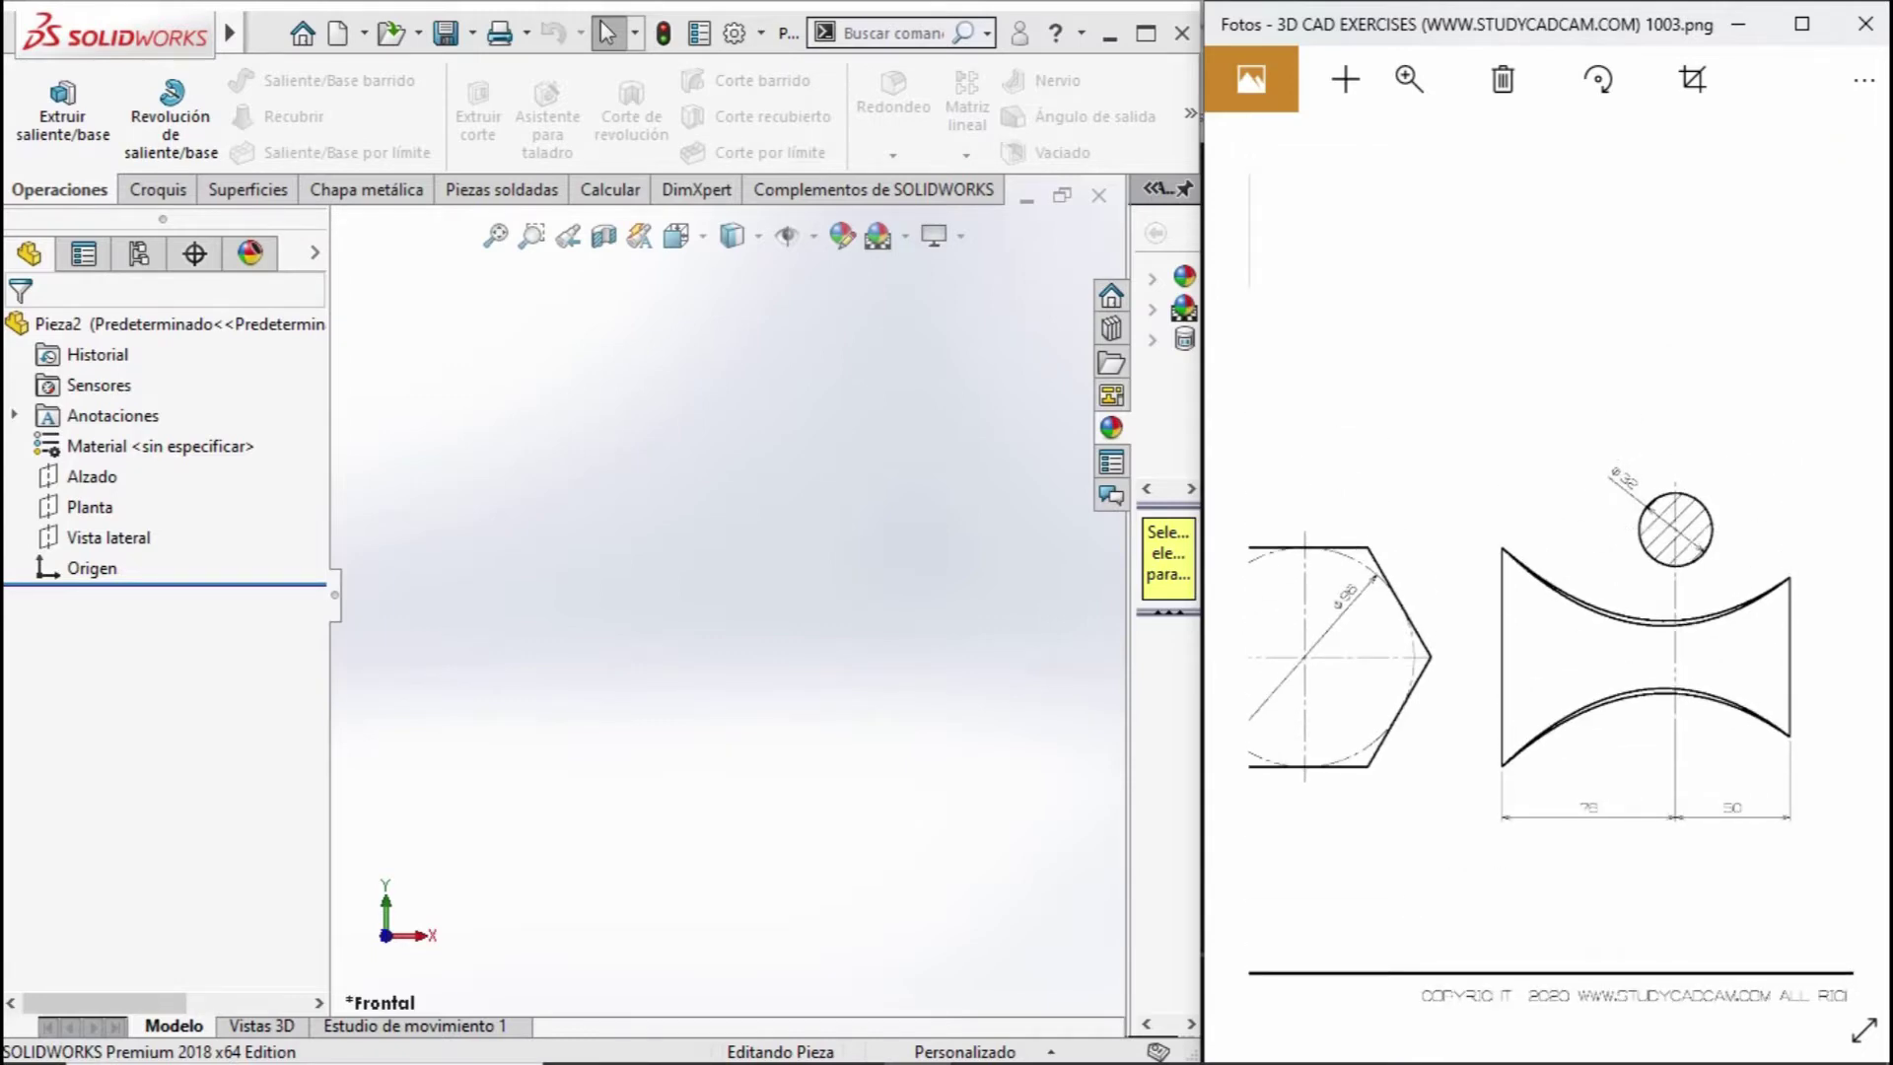
pyautogui.click(1409, 79)
pyautogui.moveTo(1297, 143); pyautogui.dragTo(1347, 143)
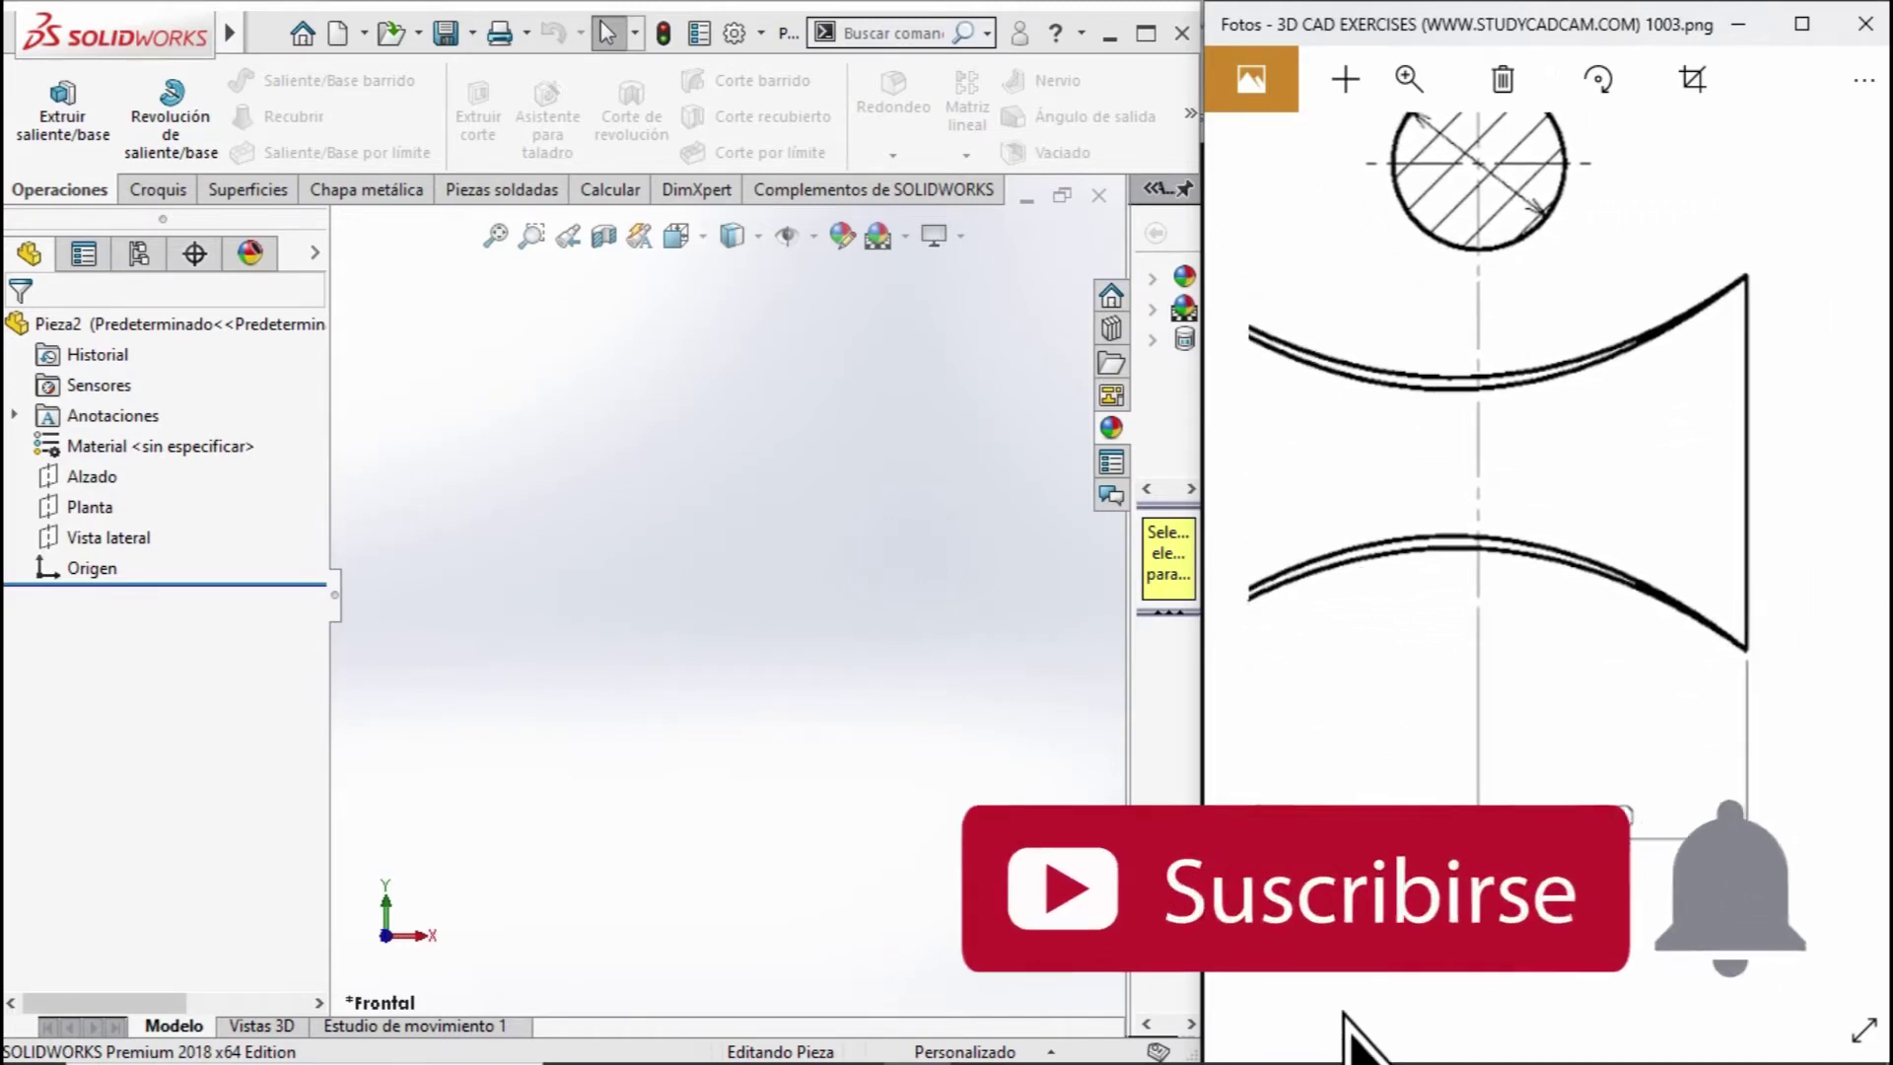
pyautogui.click(143, 190)
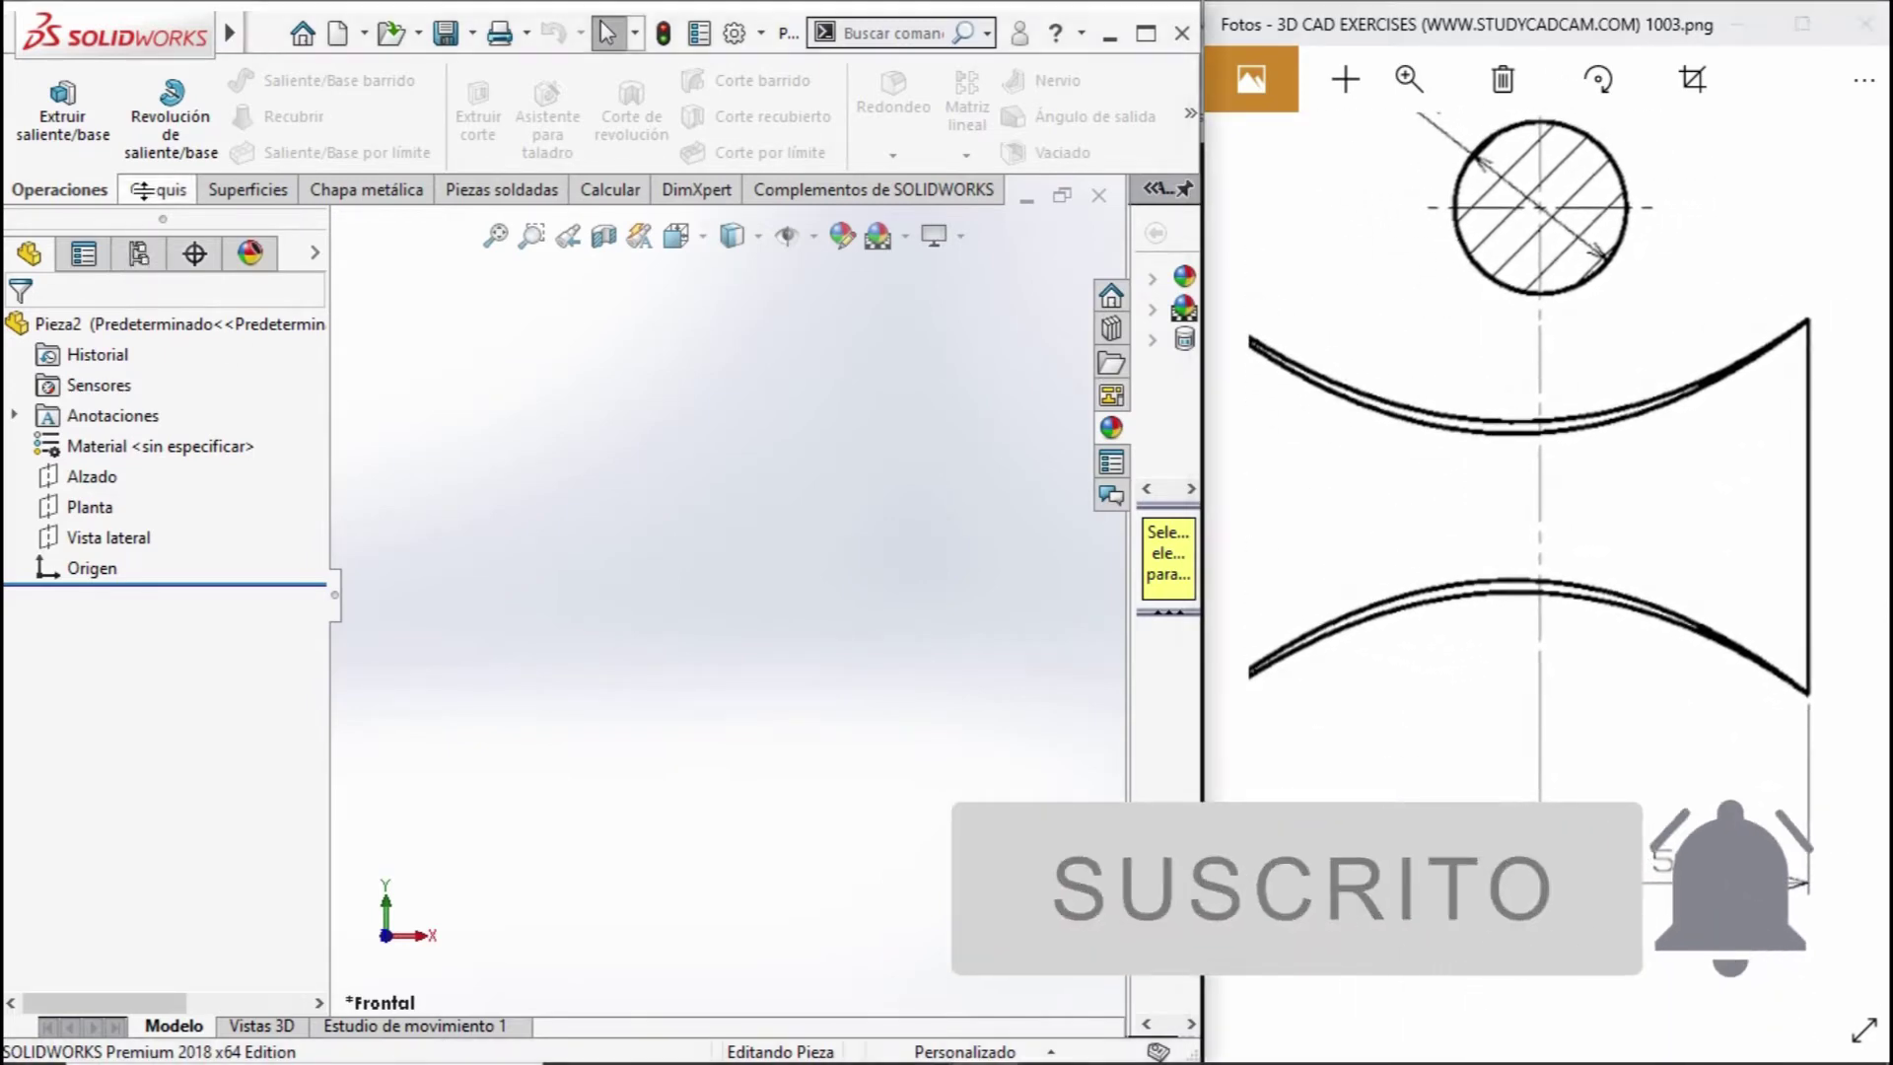
# Start a sketch on the Alzado plane and draw a circle centred on the origin.
pyautogui.click(44, 93)
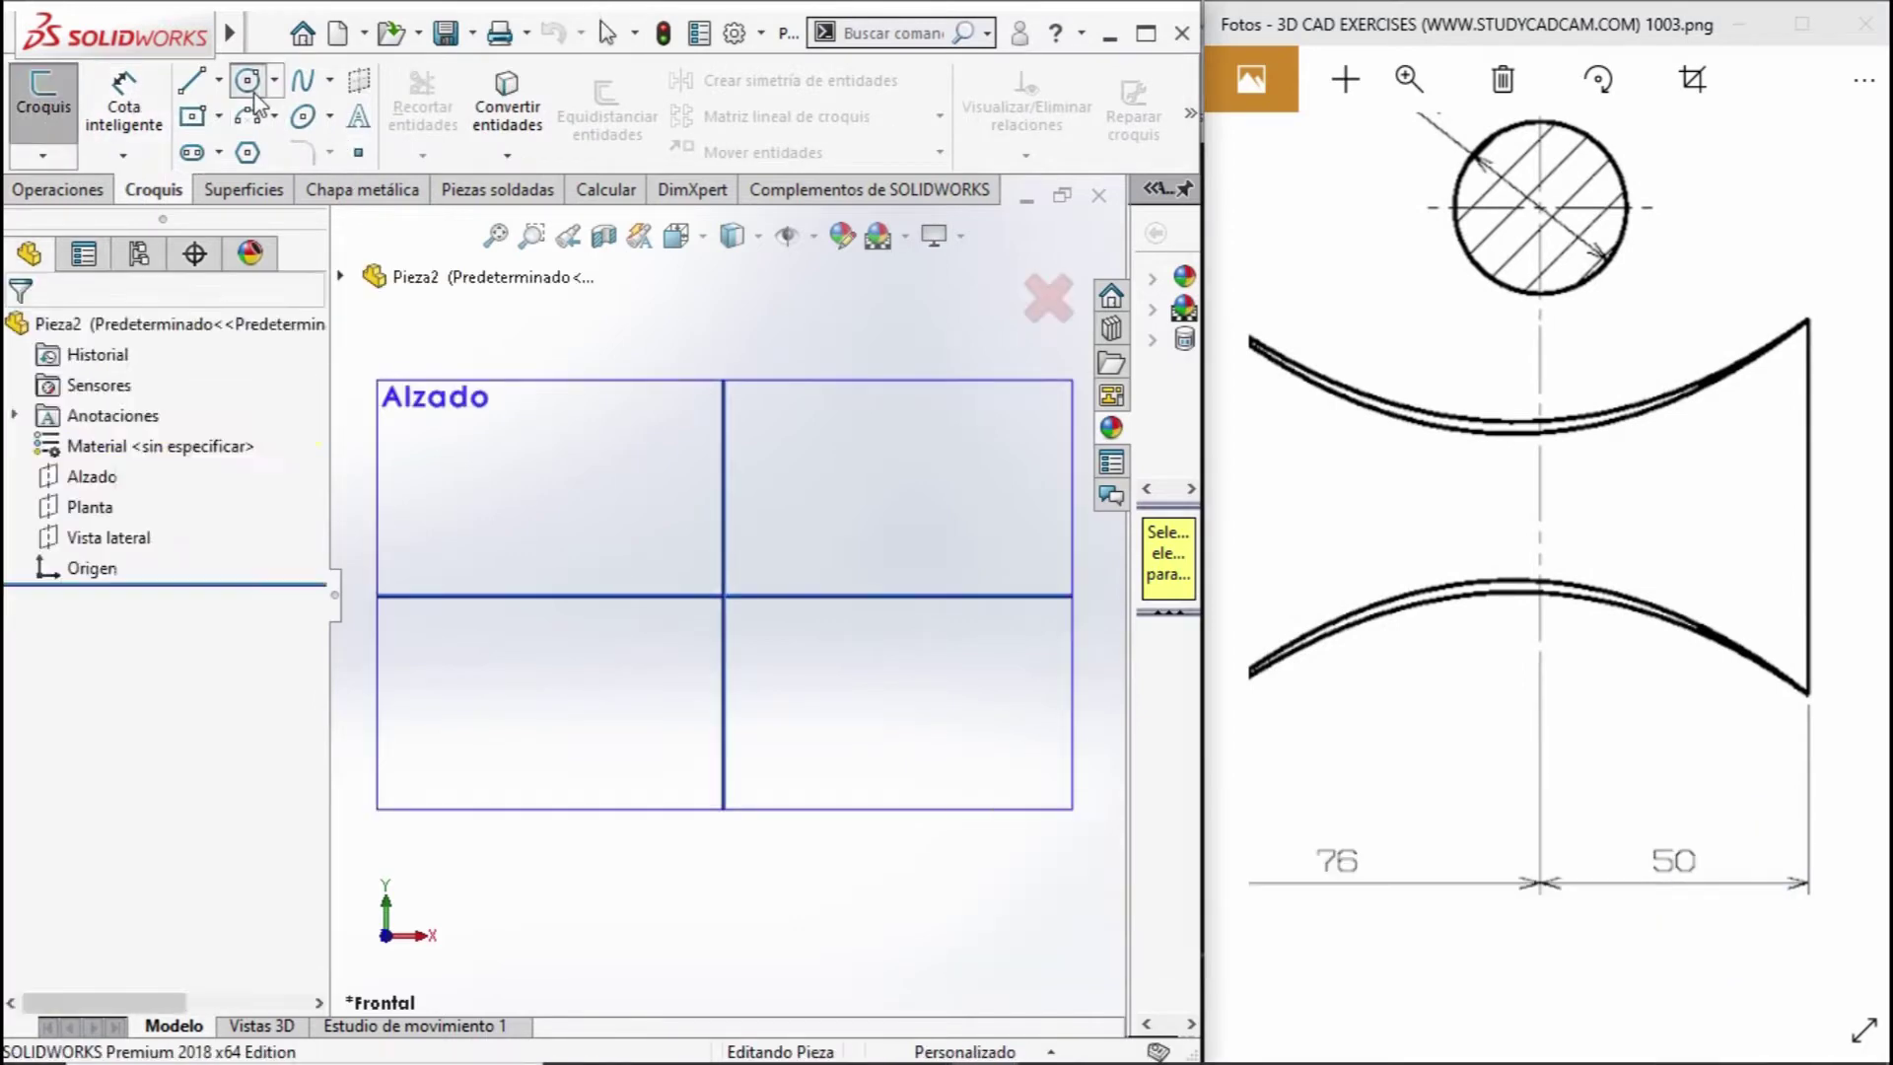
pyautogui.click(770, 580)
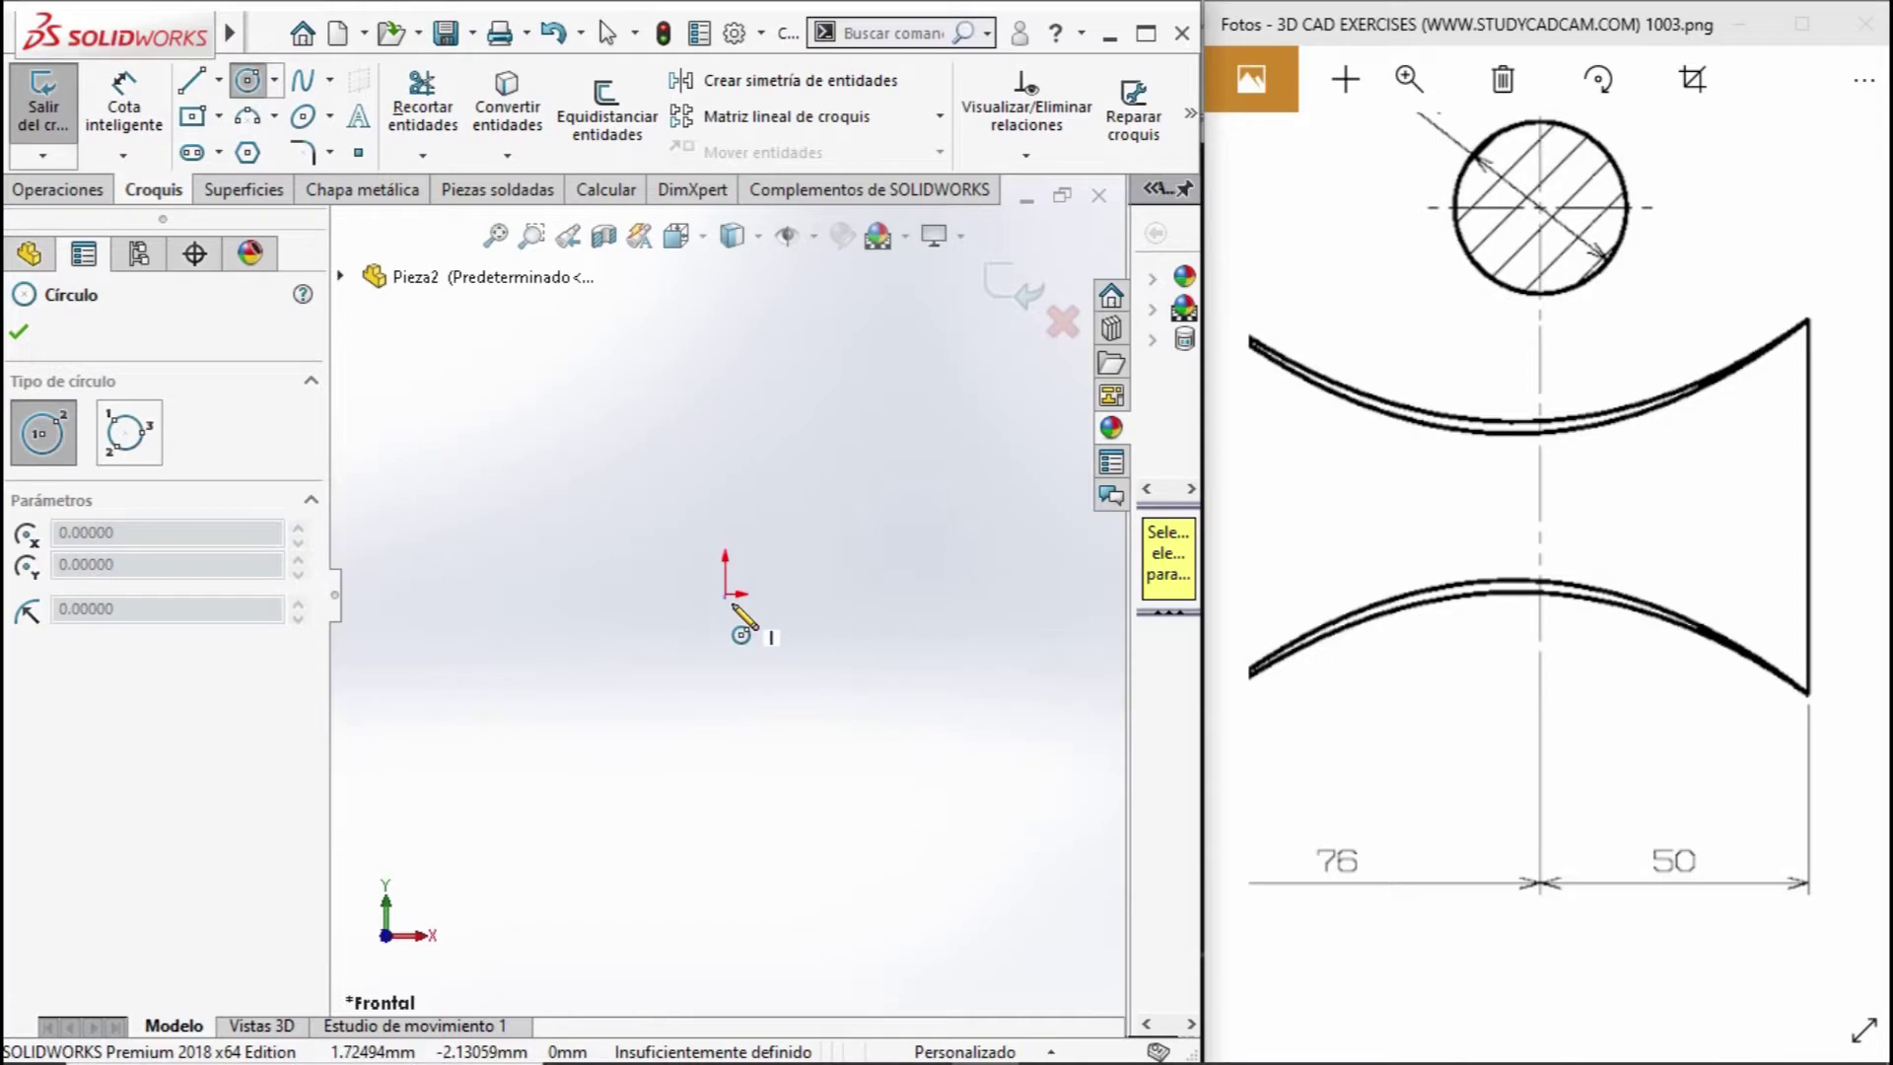
pyautogui.click(725, 593)
pyautogui.click(972, 739)
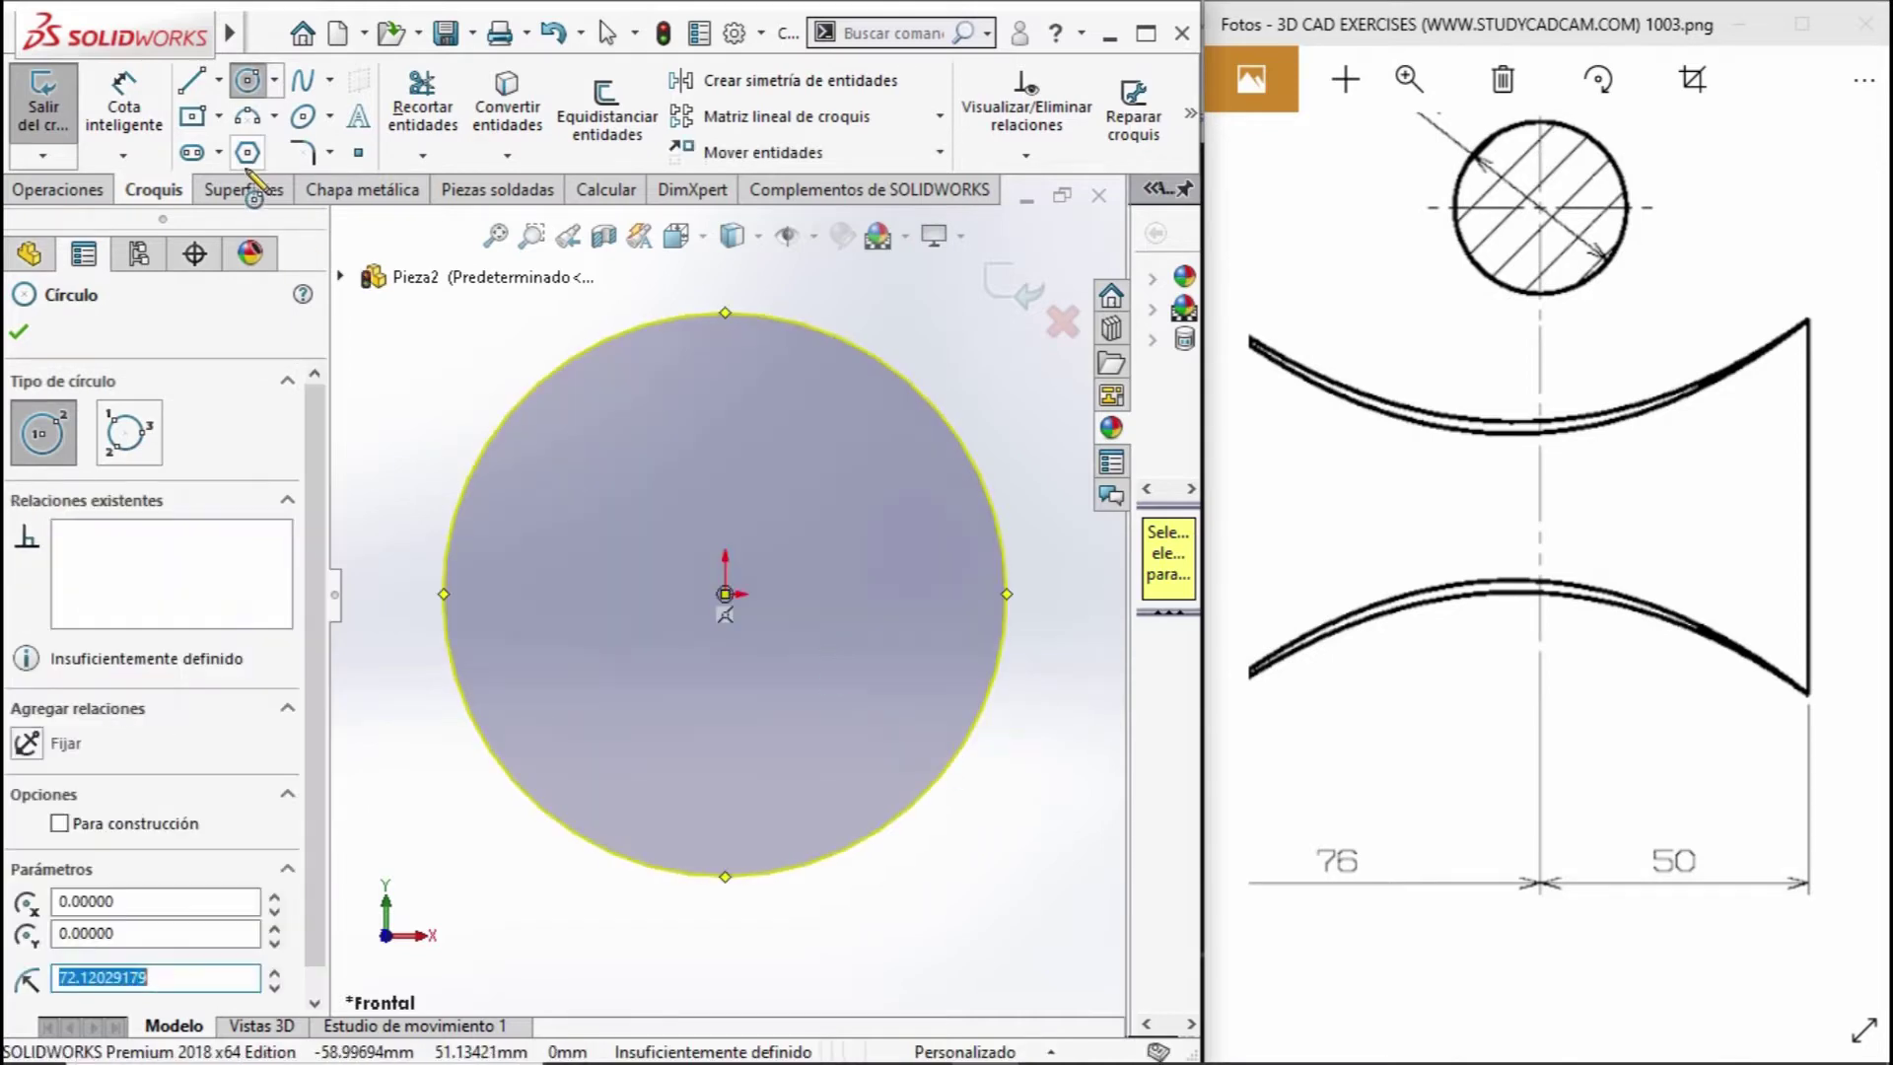
# Dimension the circle to 36 mm diameter and close sketch Croquis2.
pyautogui.click(113, 94)
pyautogui.click(802, 327)
pyautogui.click(965, 369)
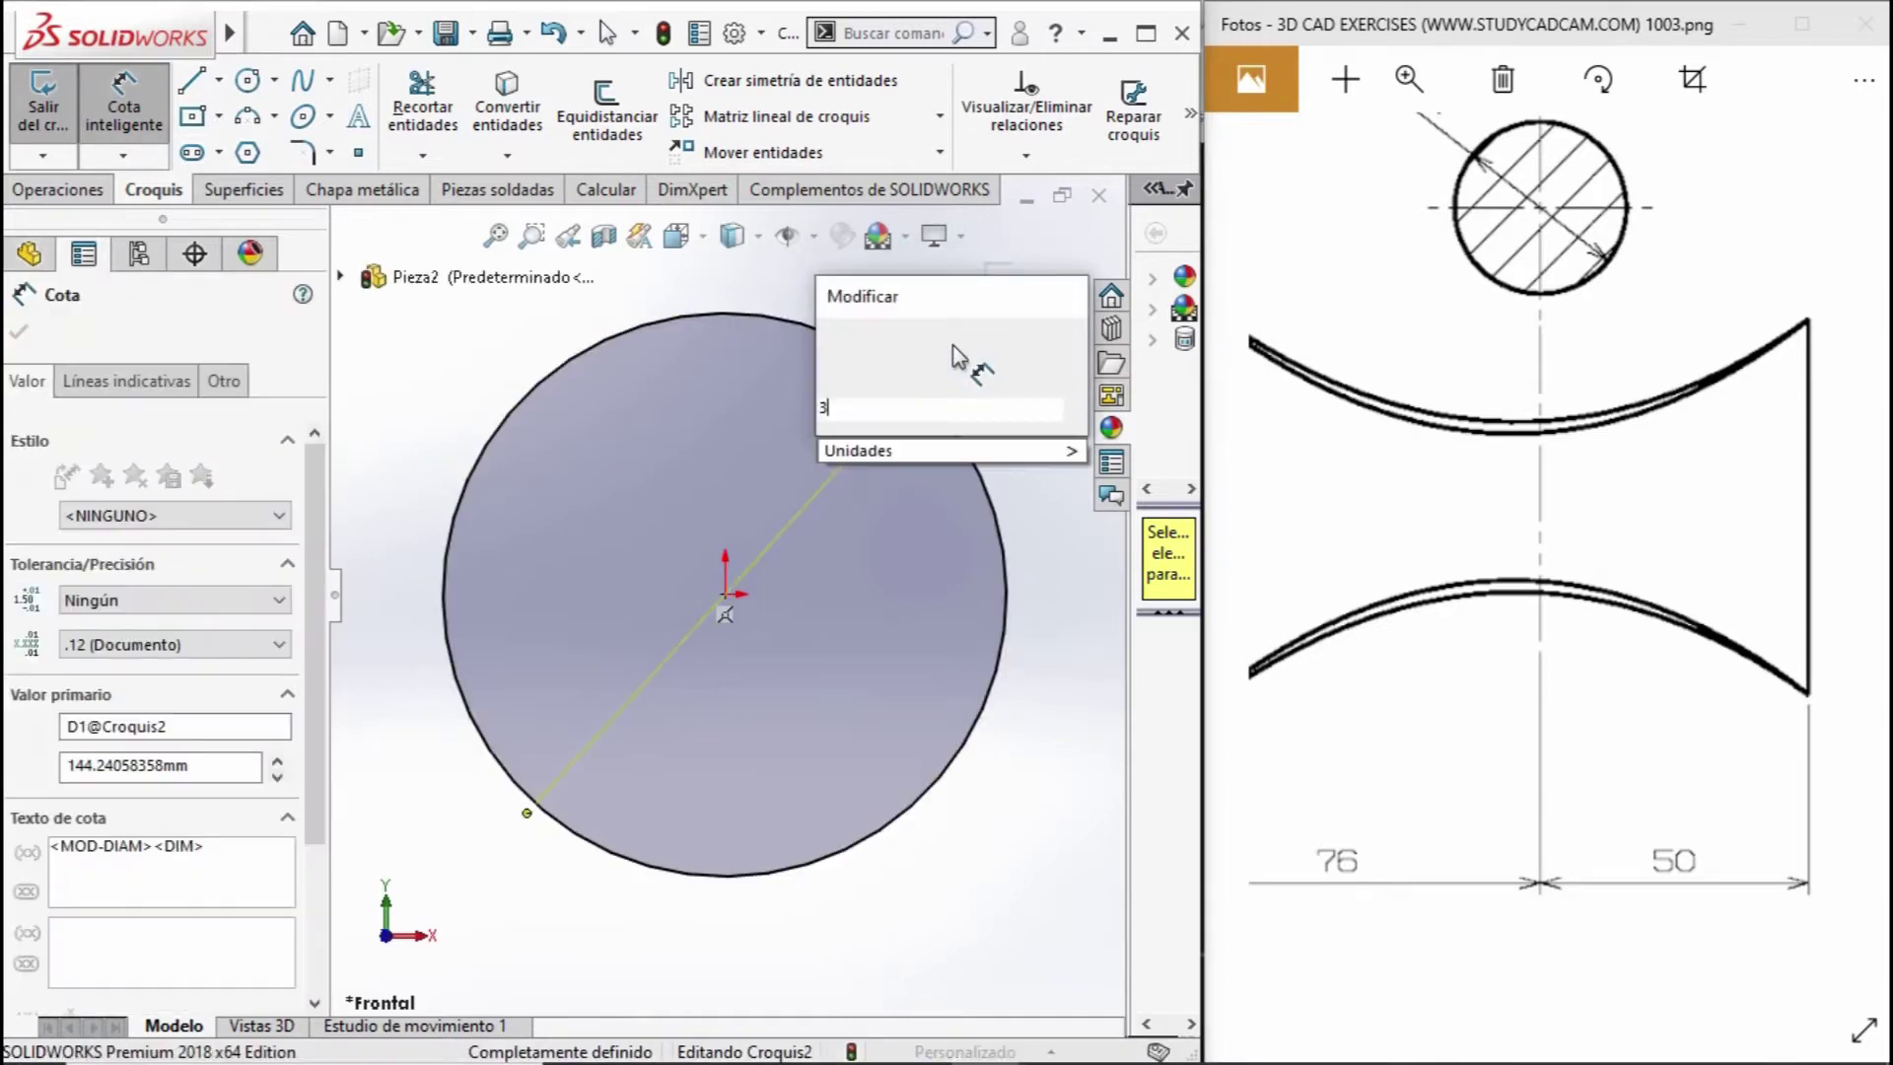
pyautogui.write('36')
pyautogui.press('Return')
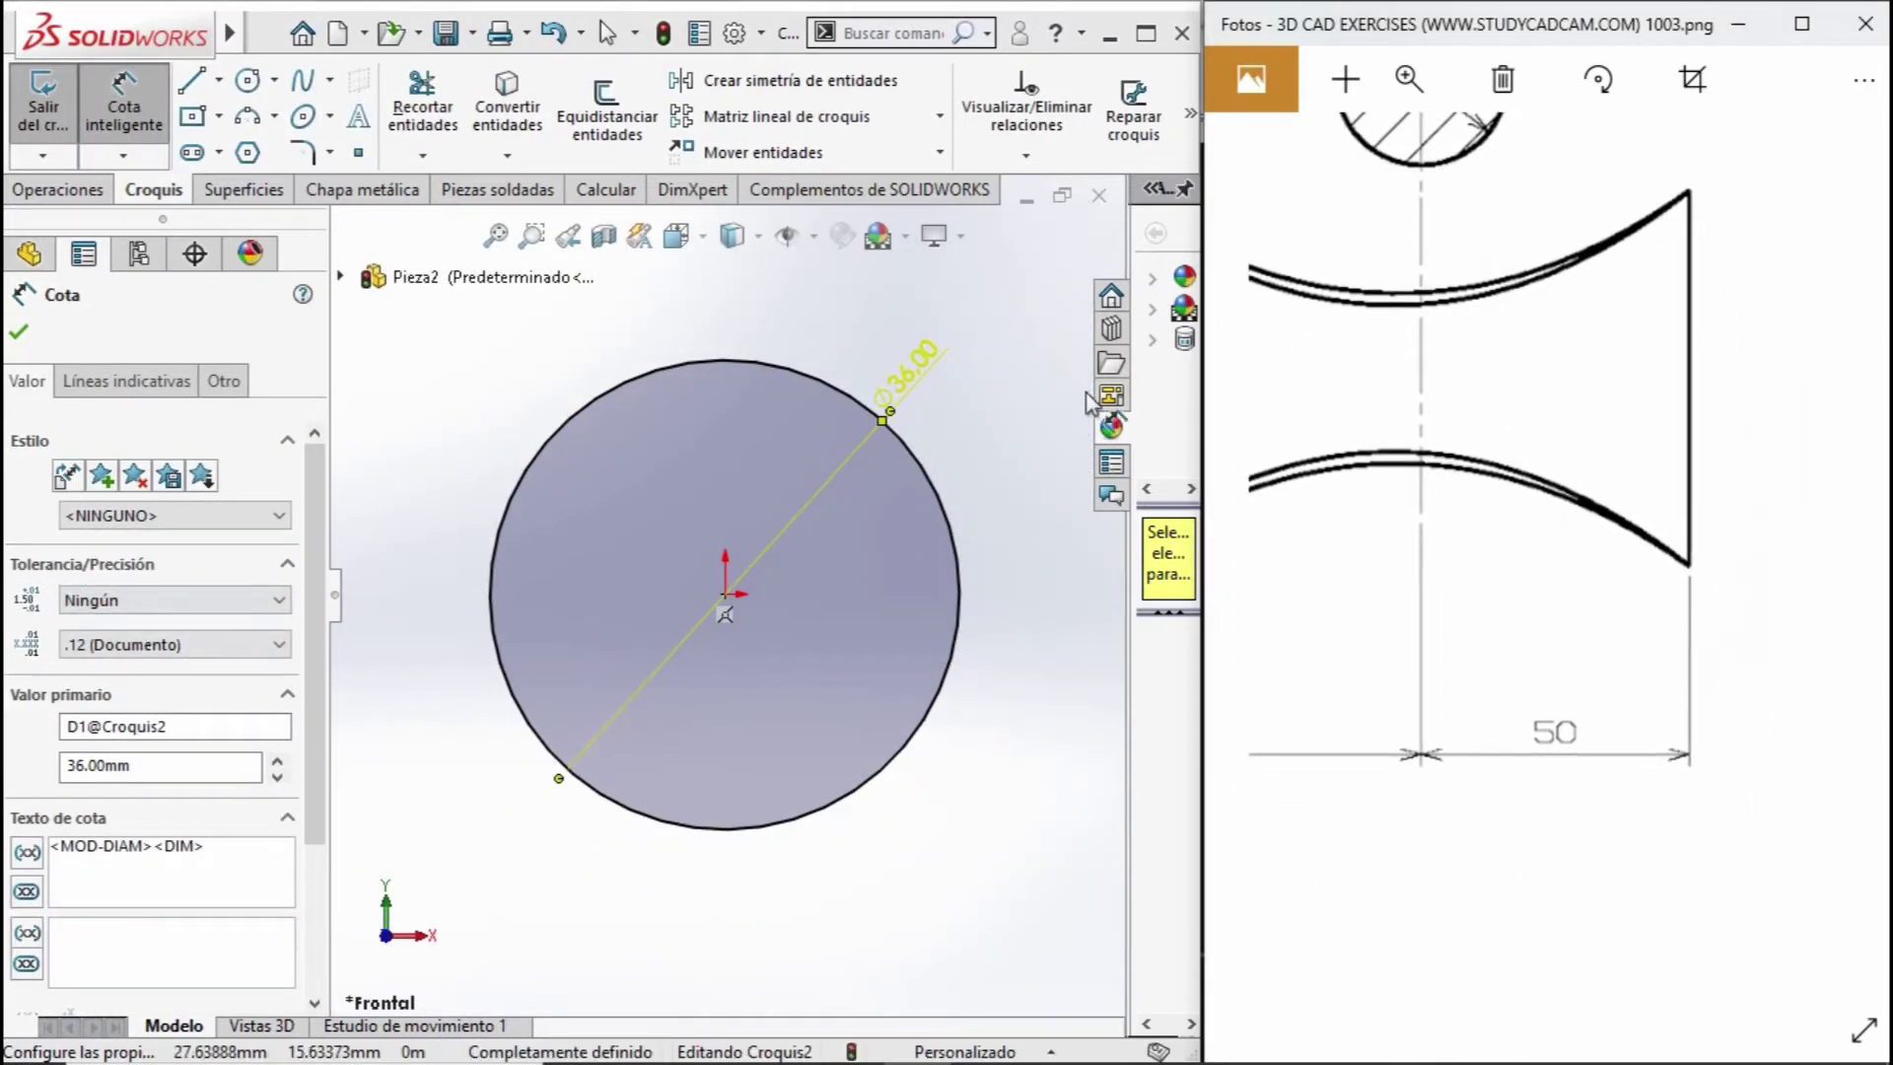
pyautogui.click(54, 189)
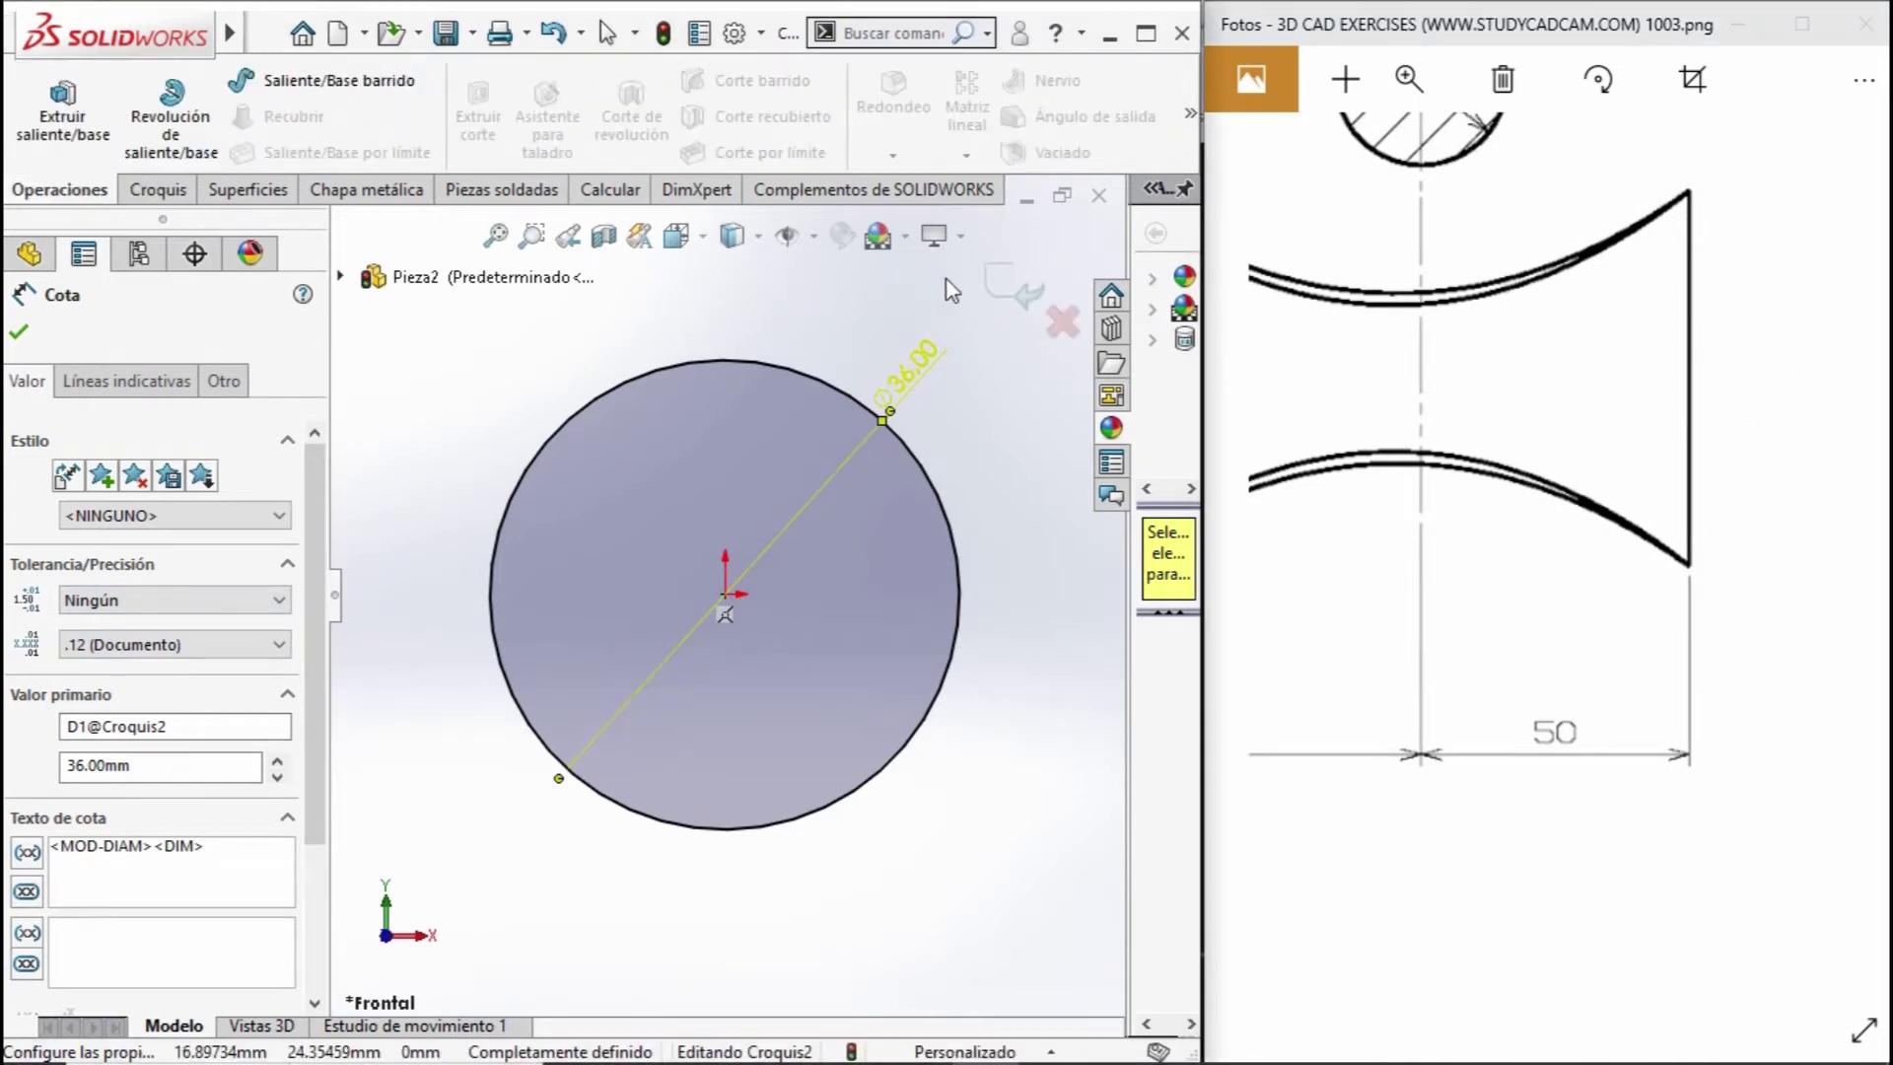
pyautogui.click(1020, 296)
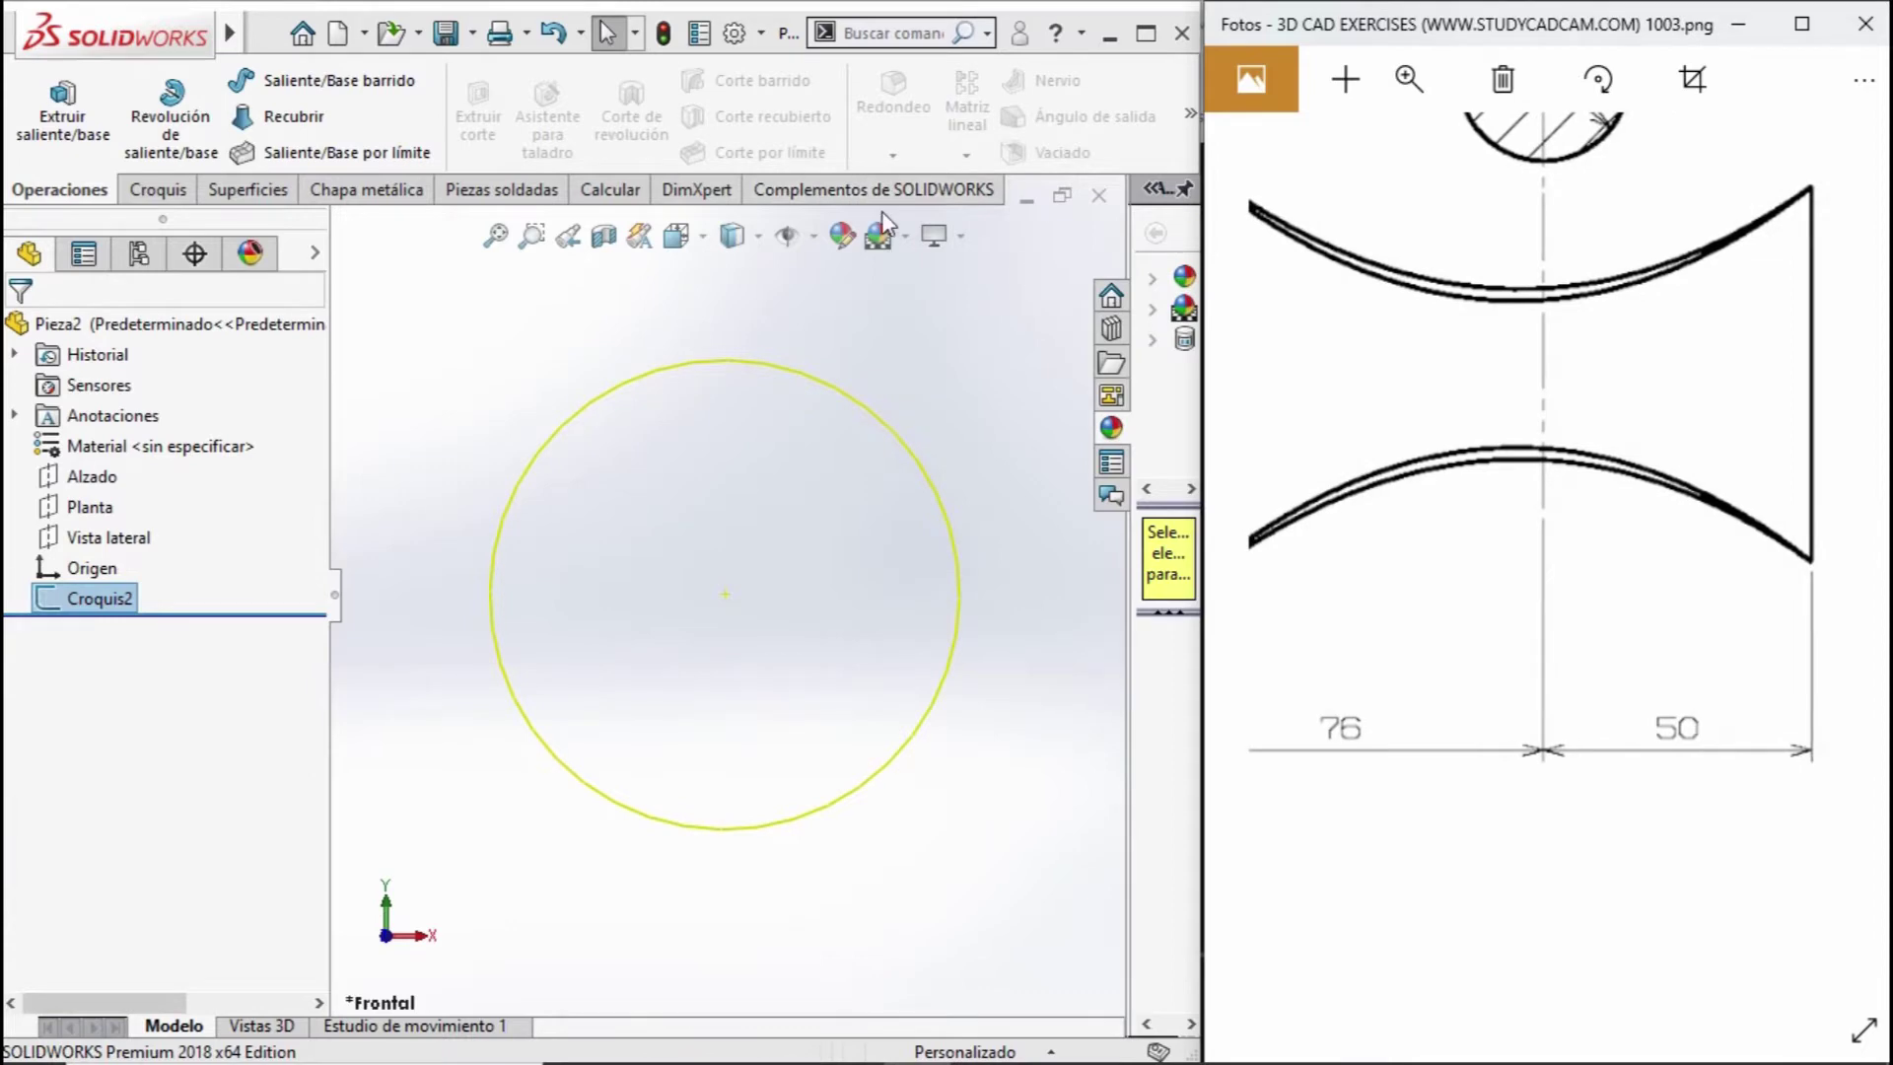
# Create reference plane Plano1 offset 76 mm from the Alzado plane.
pyautogui.click(153, 189)
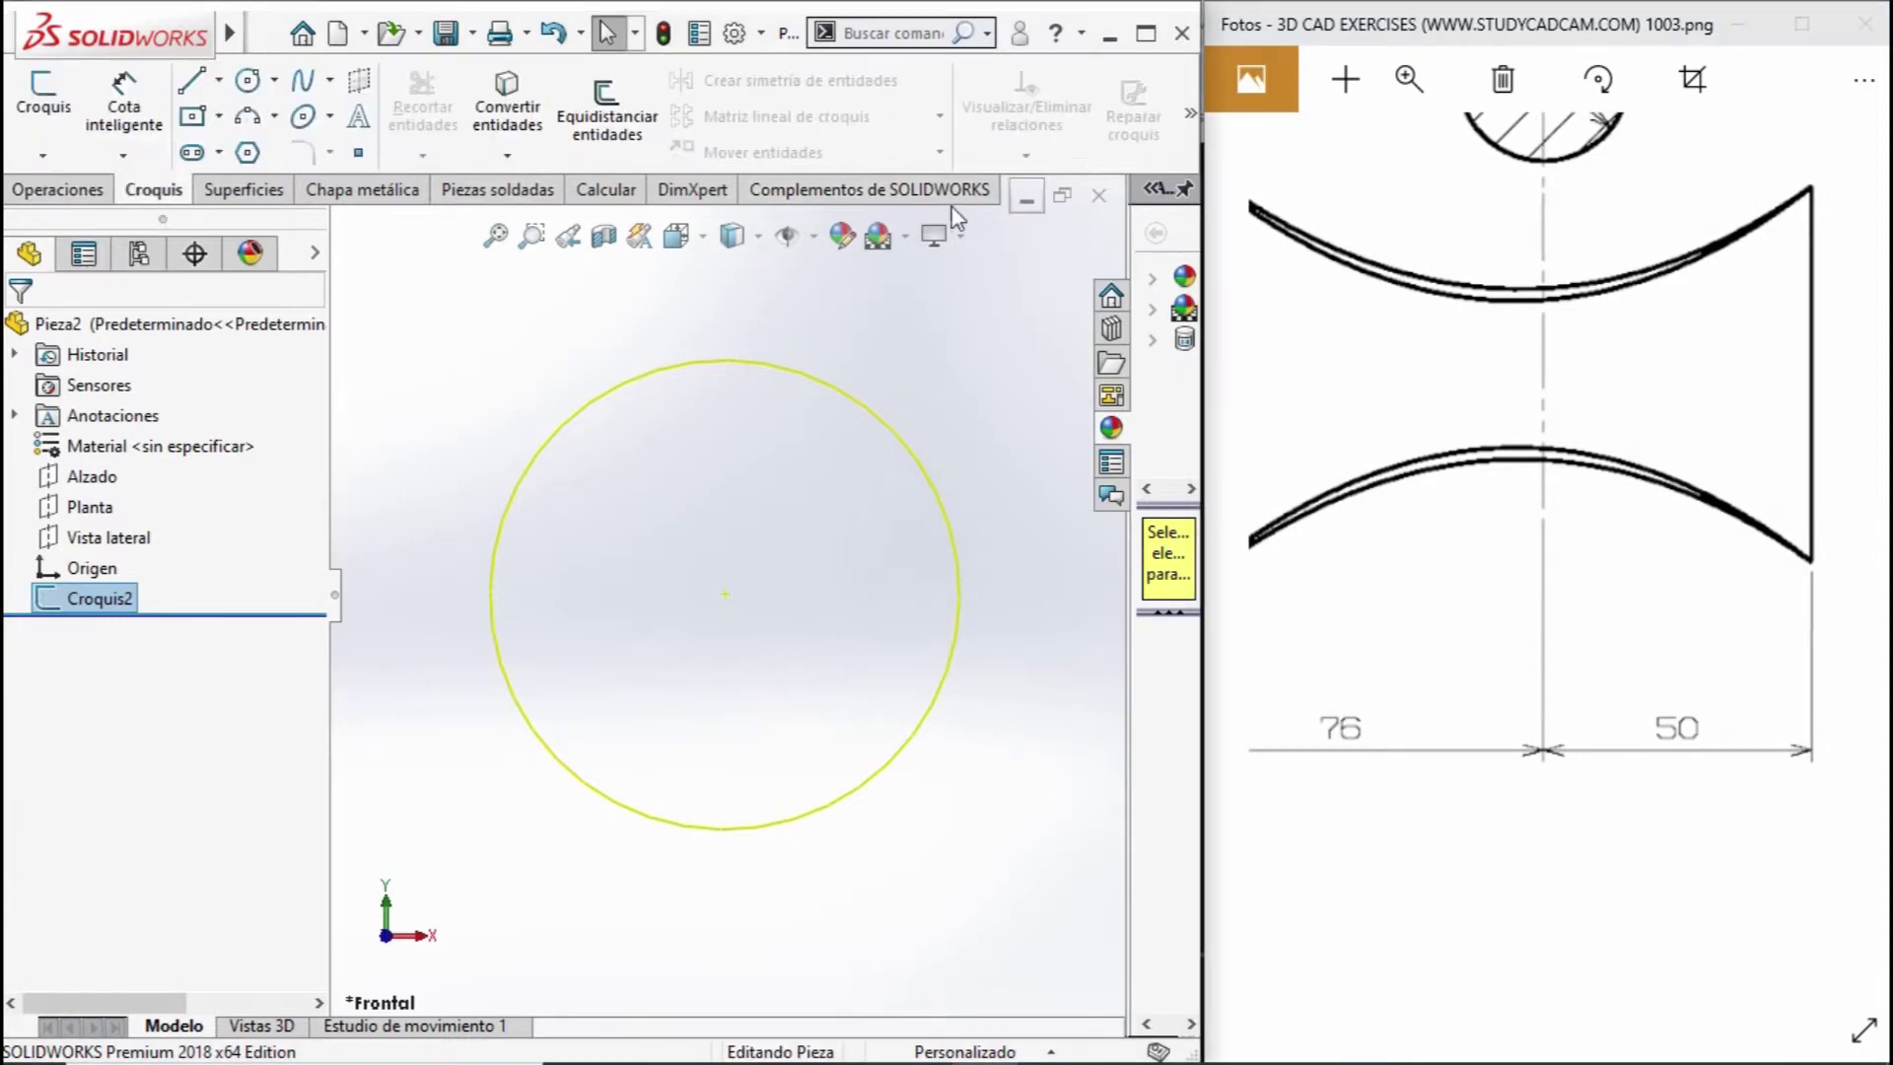
pyautogui.click(57, 189)
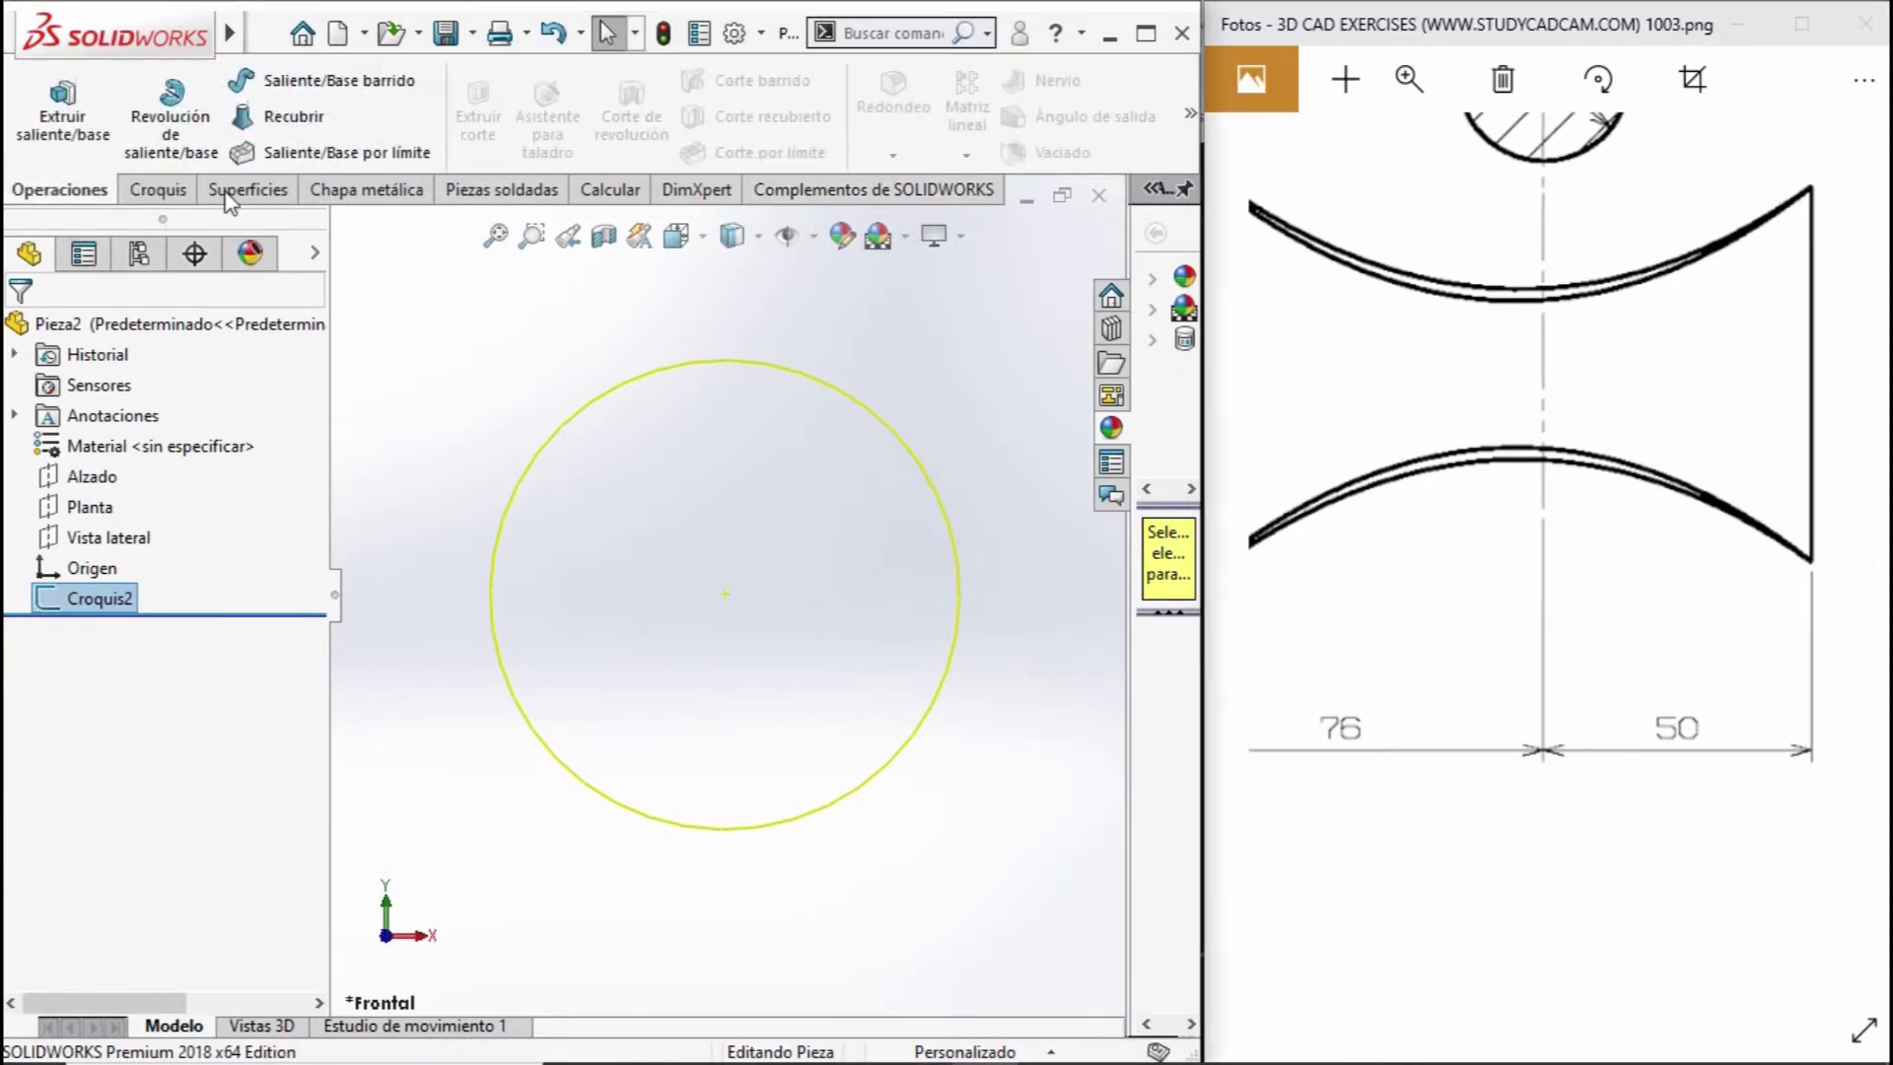
pyautogui.click(1191, 116)
pyautogui.click(949, 228)
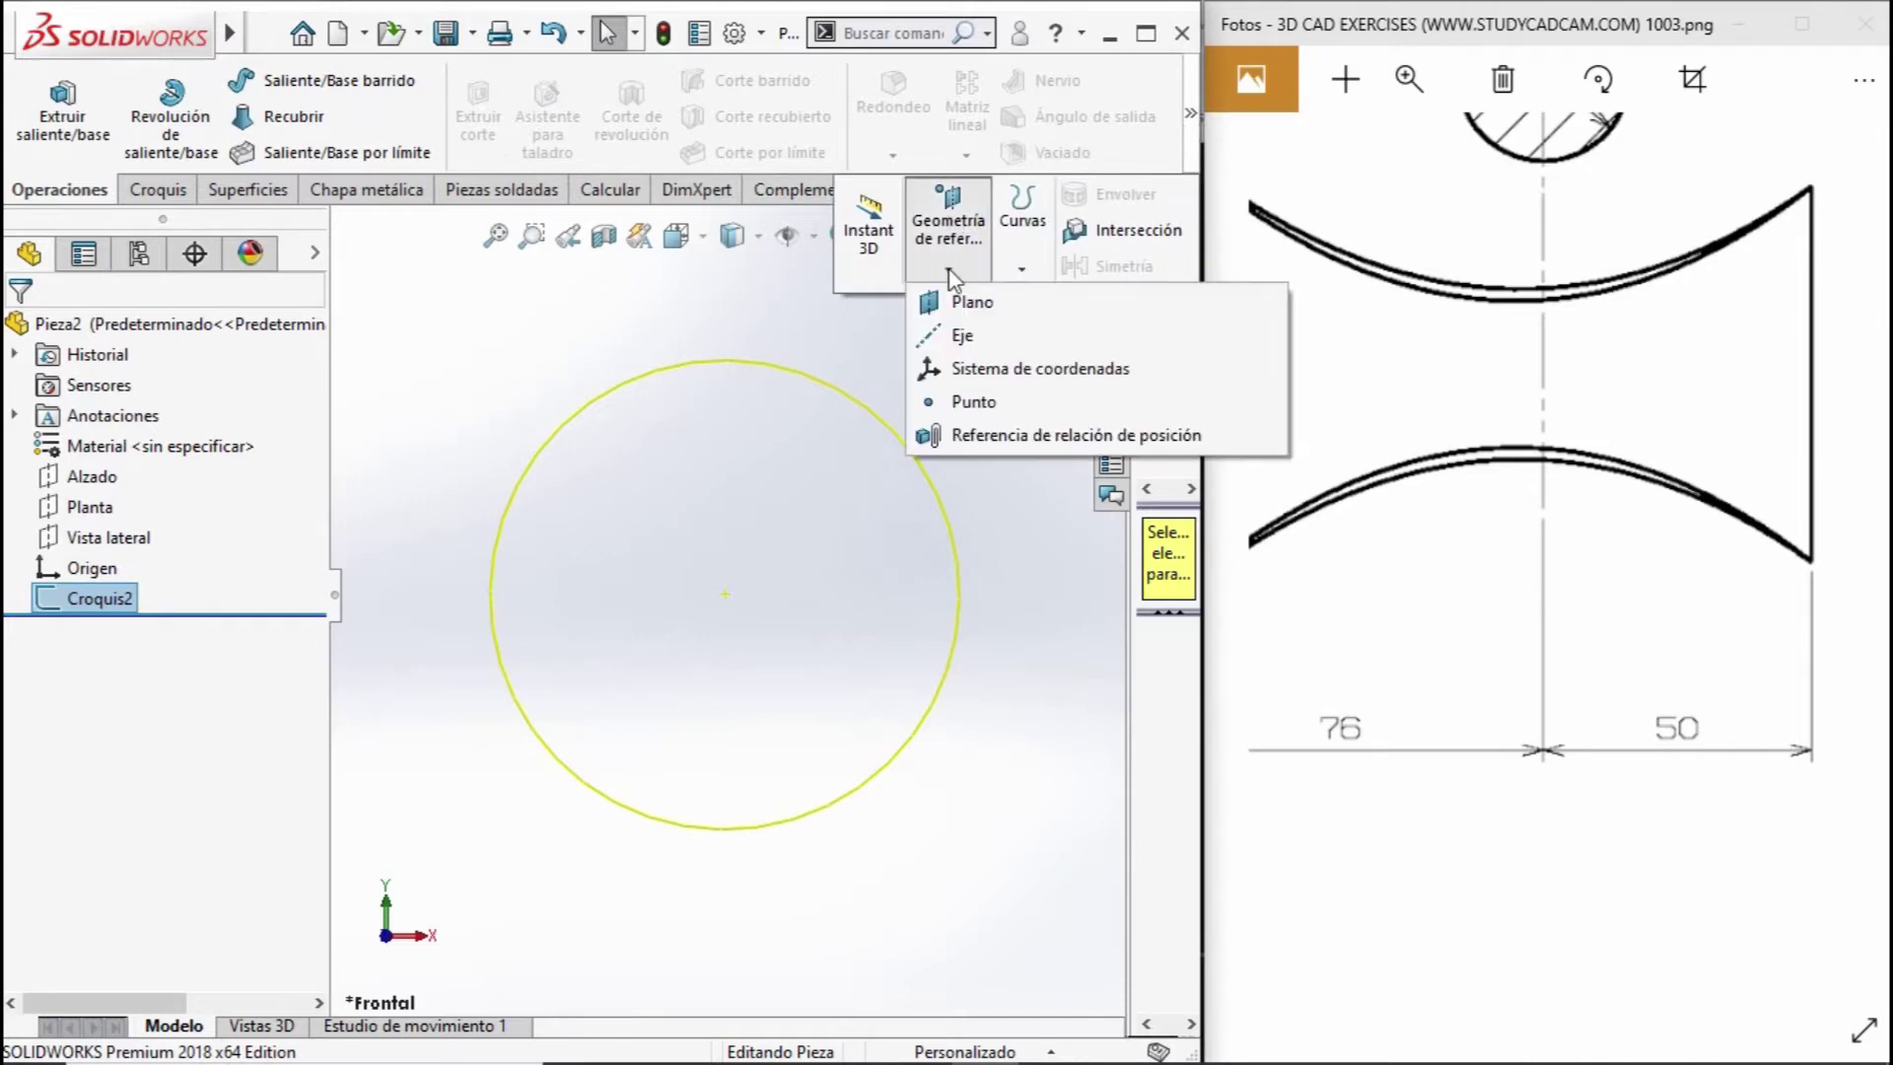
pyautogui.click(956, 301)
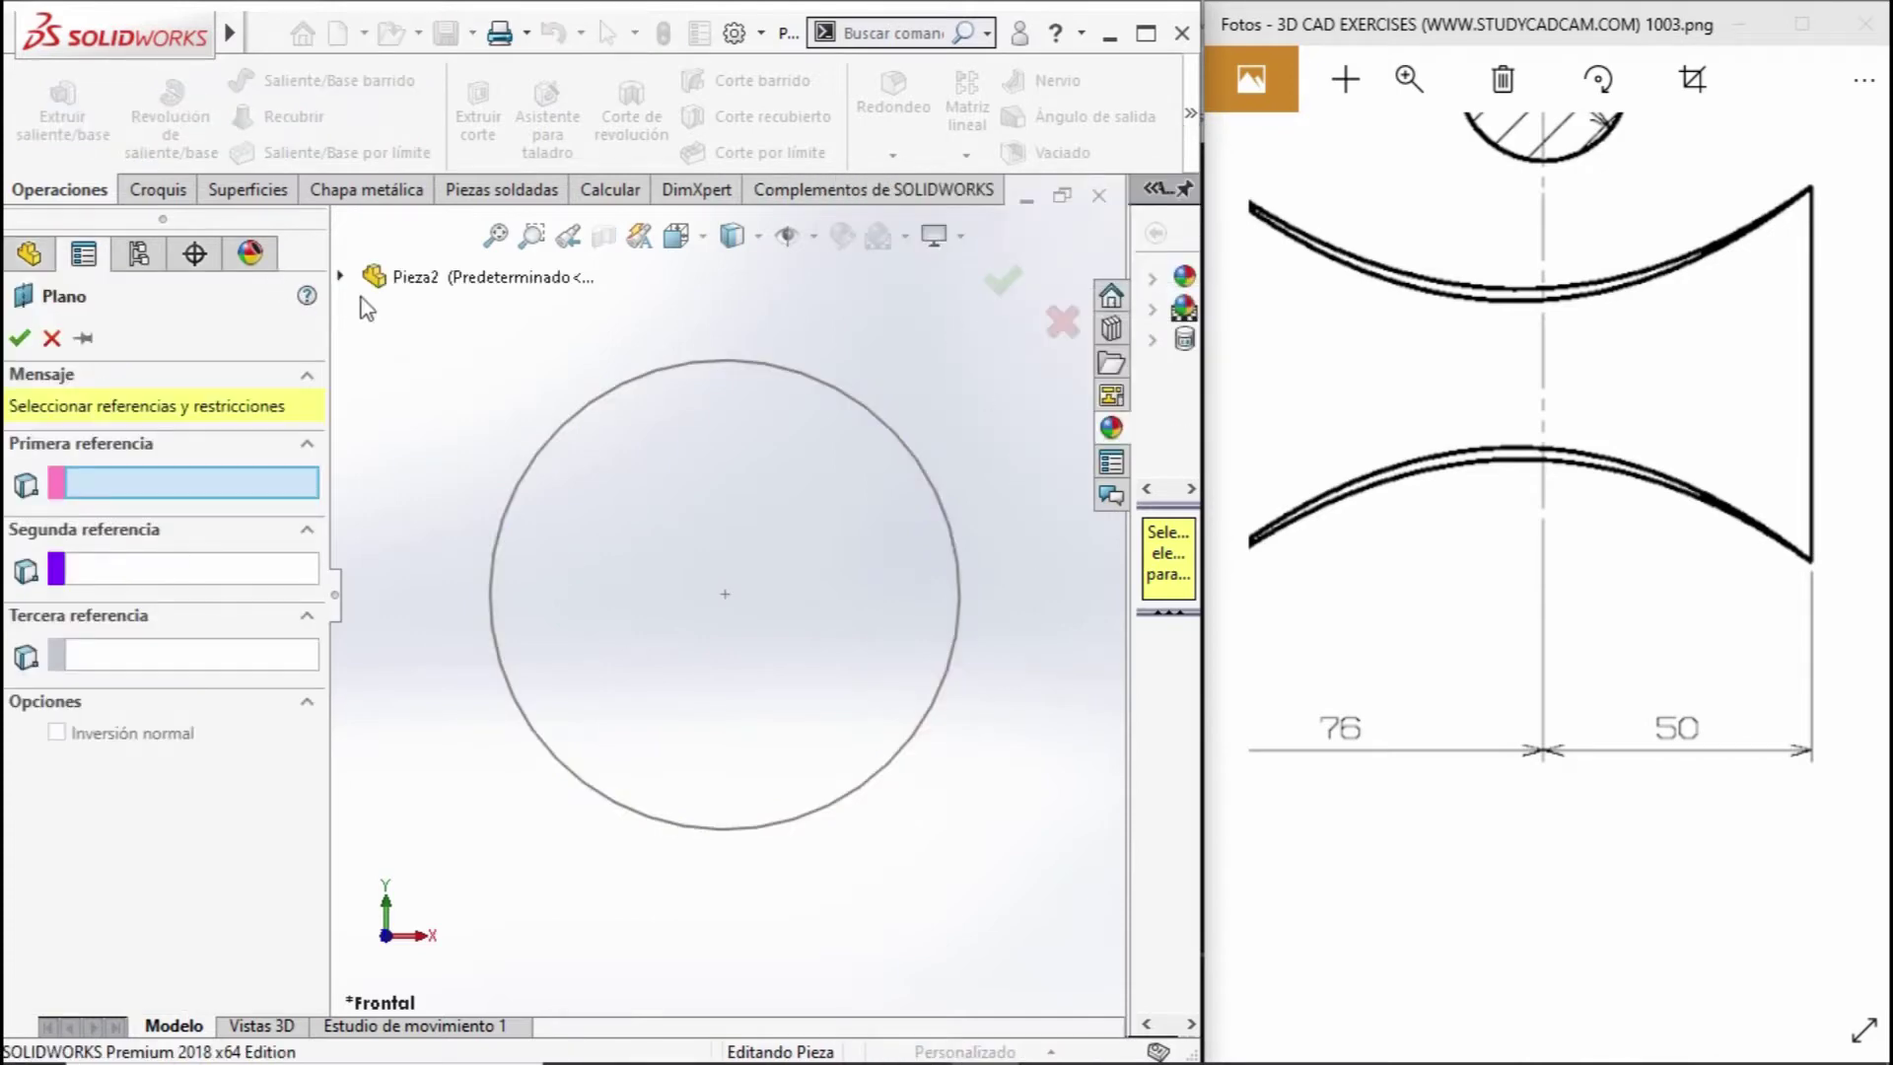
pyautogui.click(340, 277)
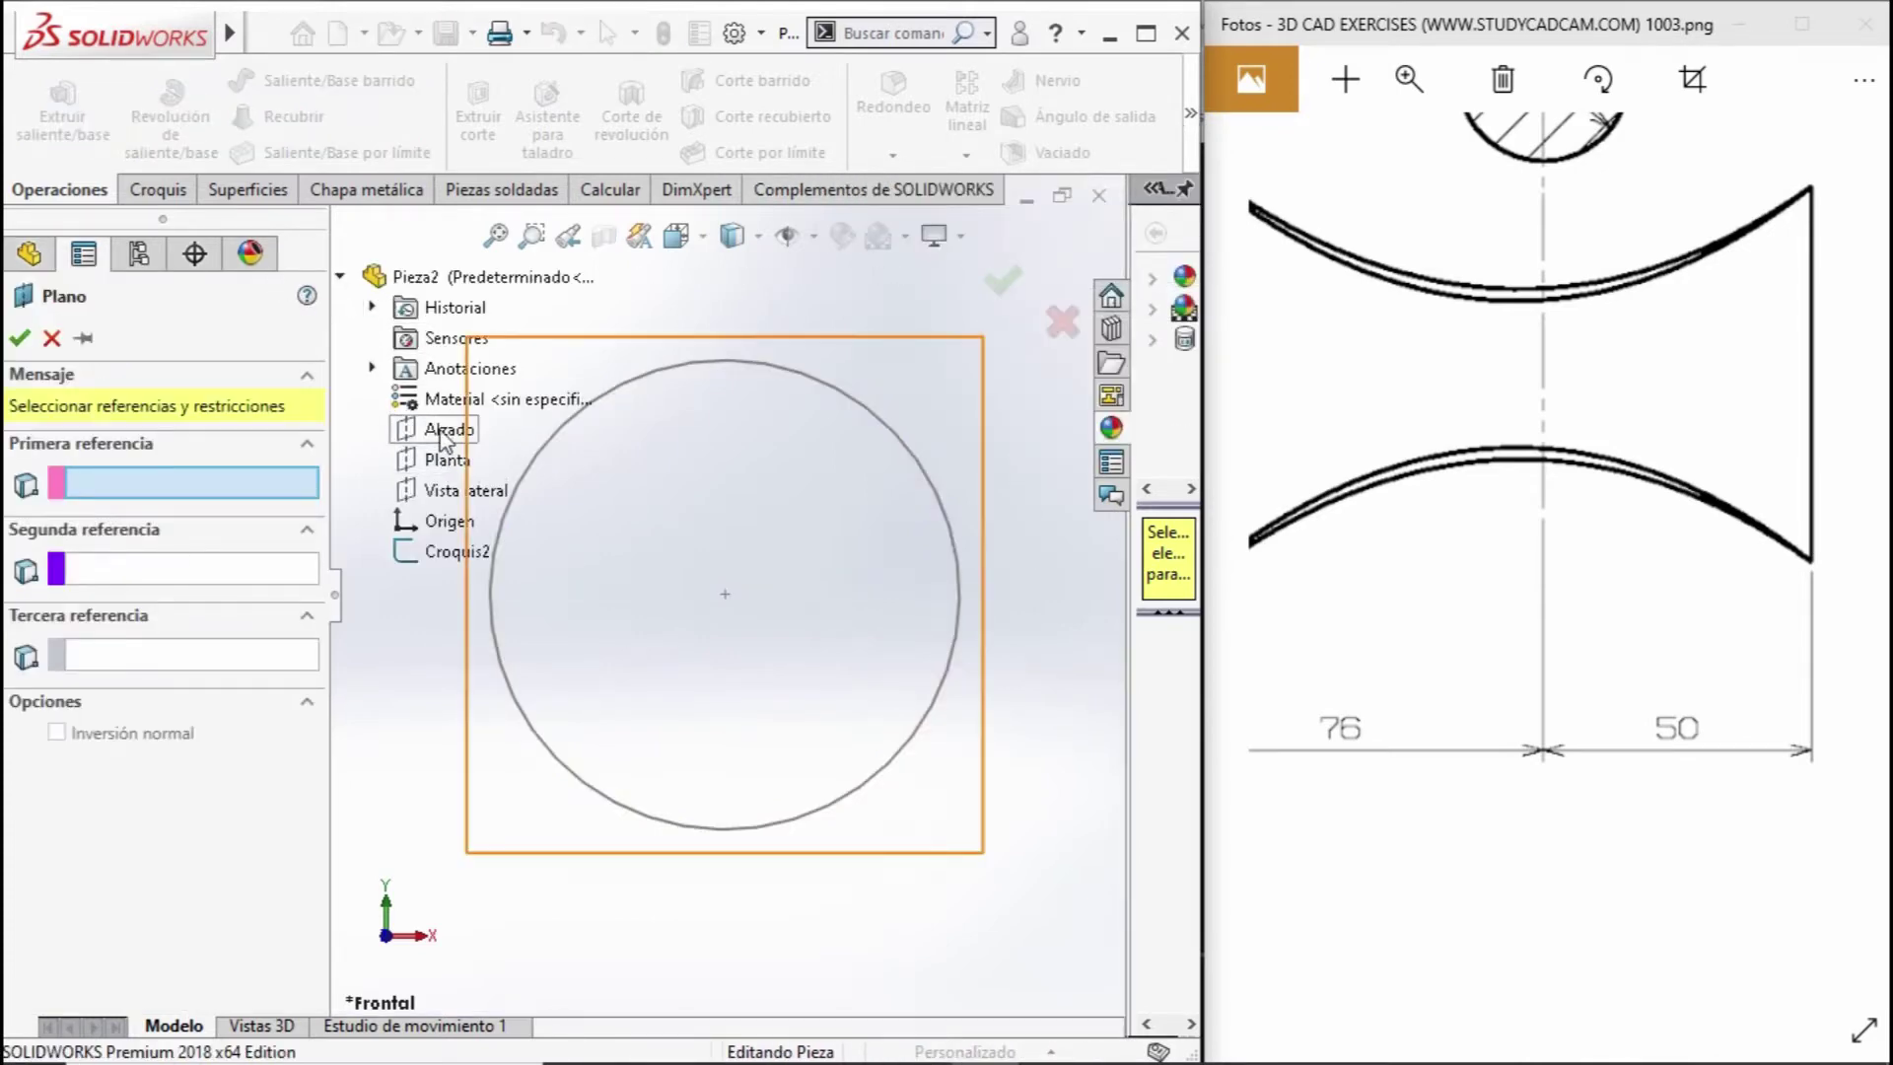
pyautogui.click(449, 429)
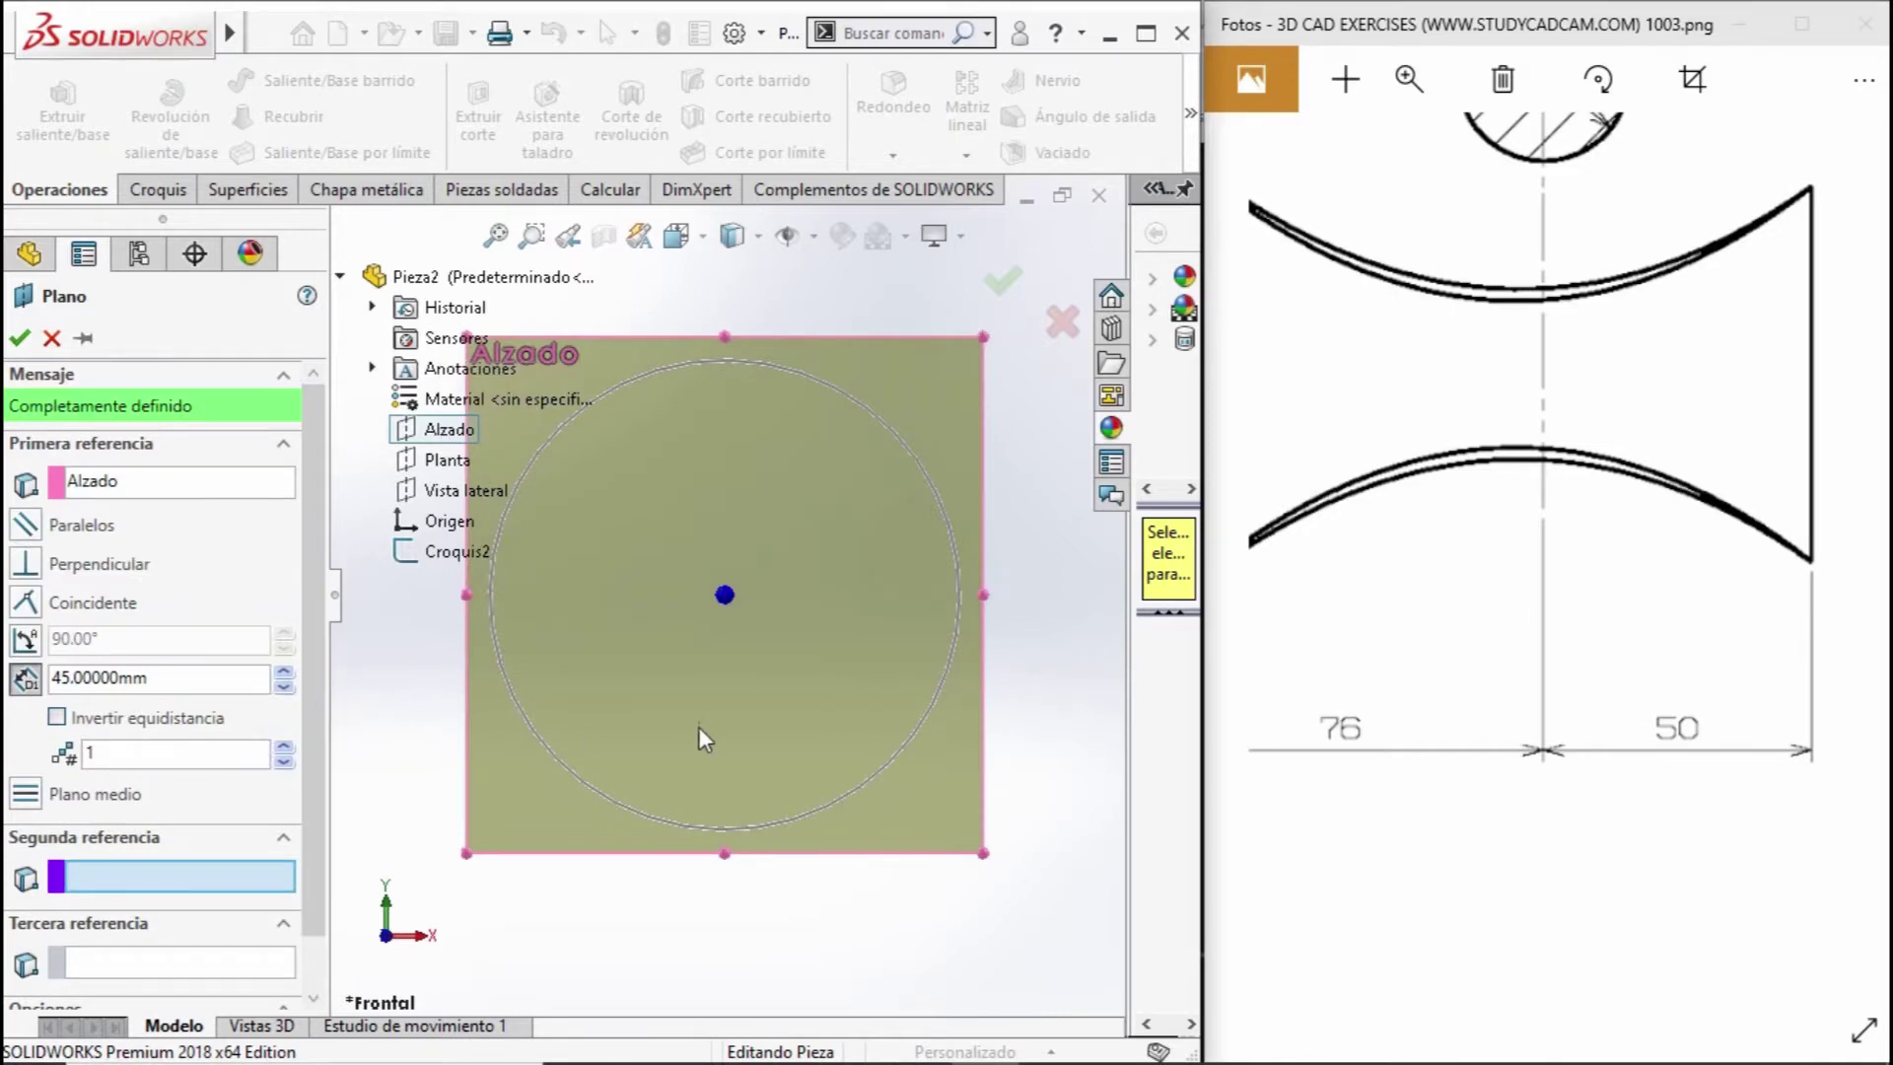
pyautogui.moveTo(700, 725); pyautogui.dragTo(846, 739, button='middle')
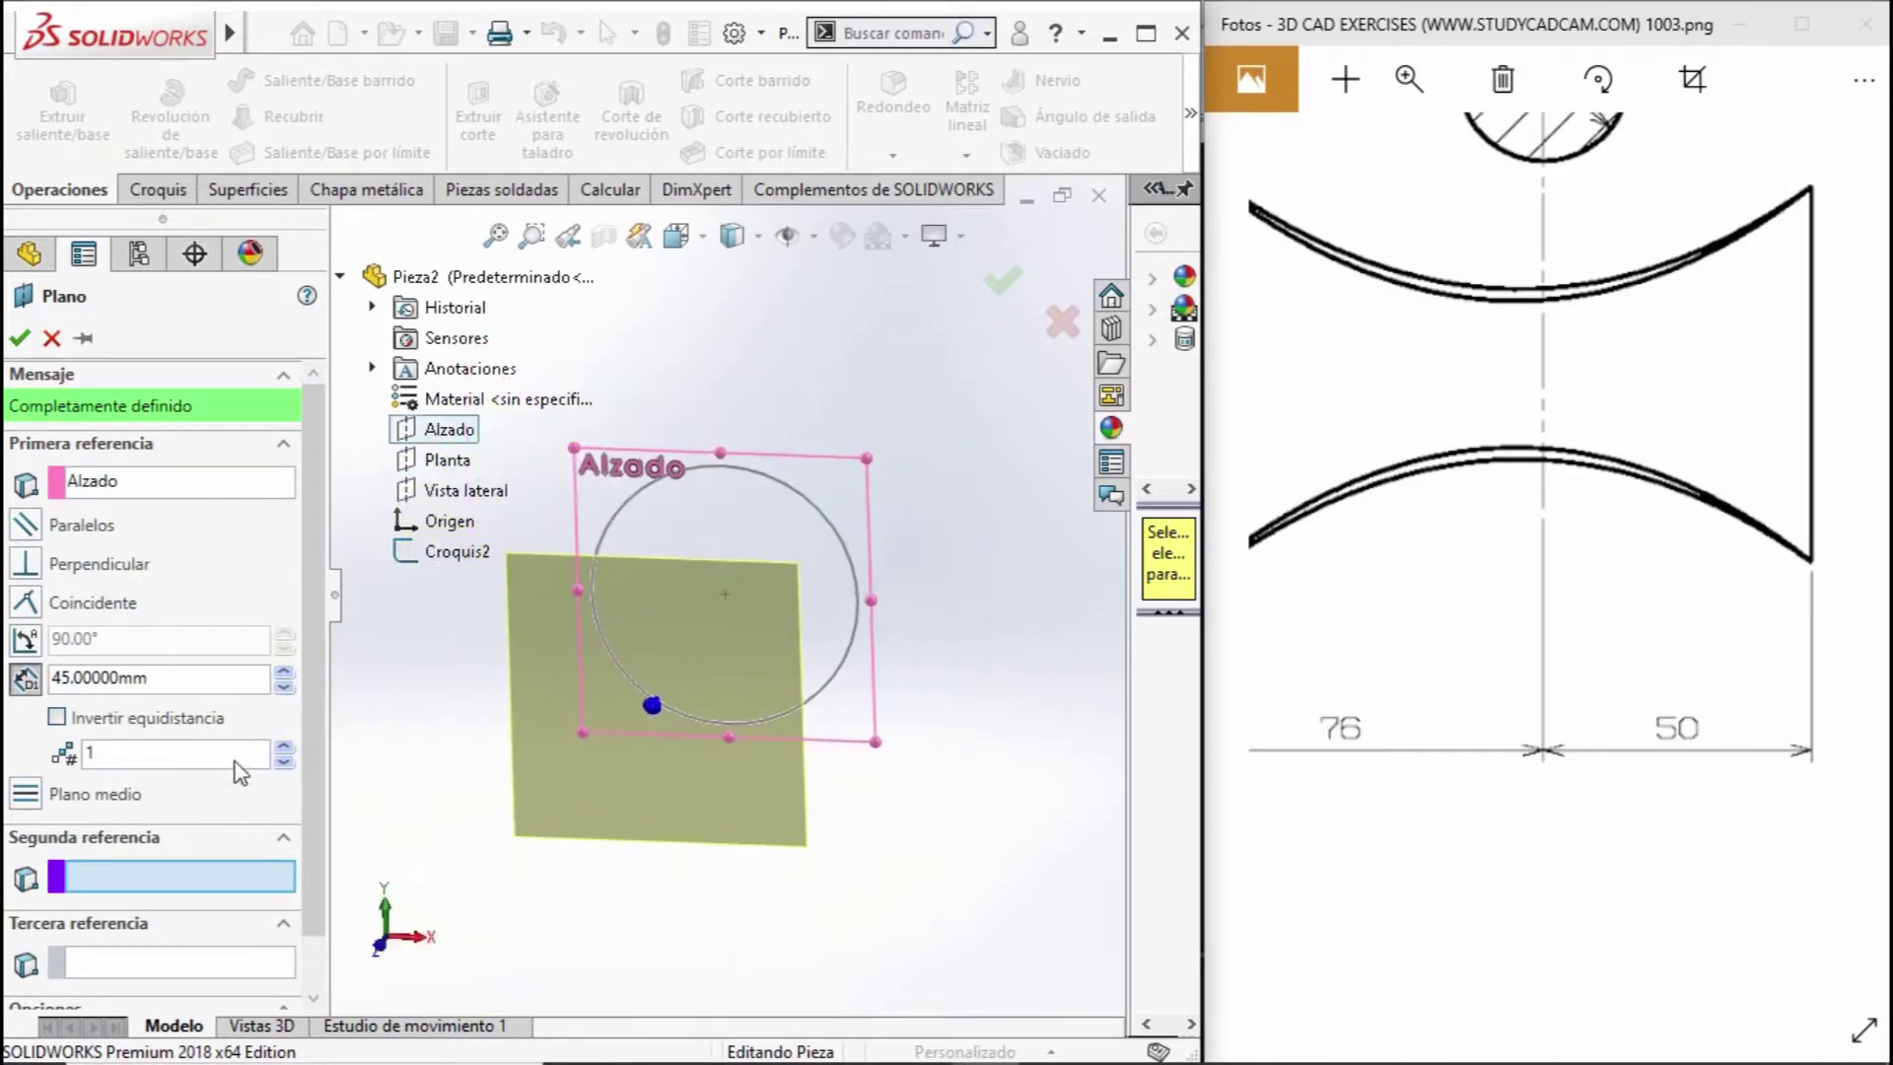
pyautogui.write('76')
pyautogui.press('Return')
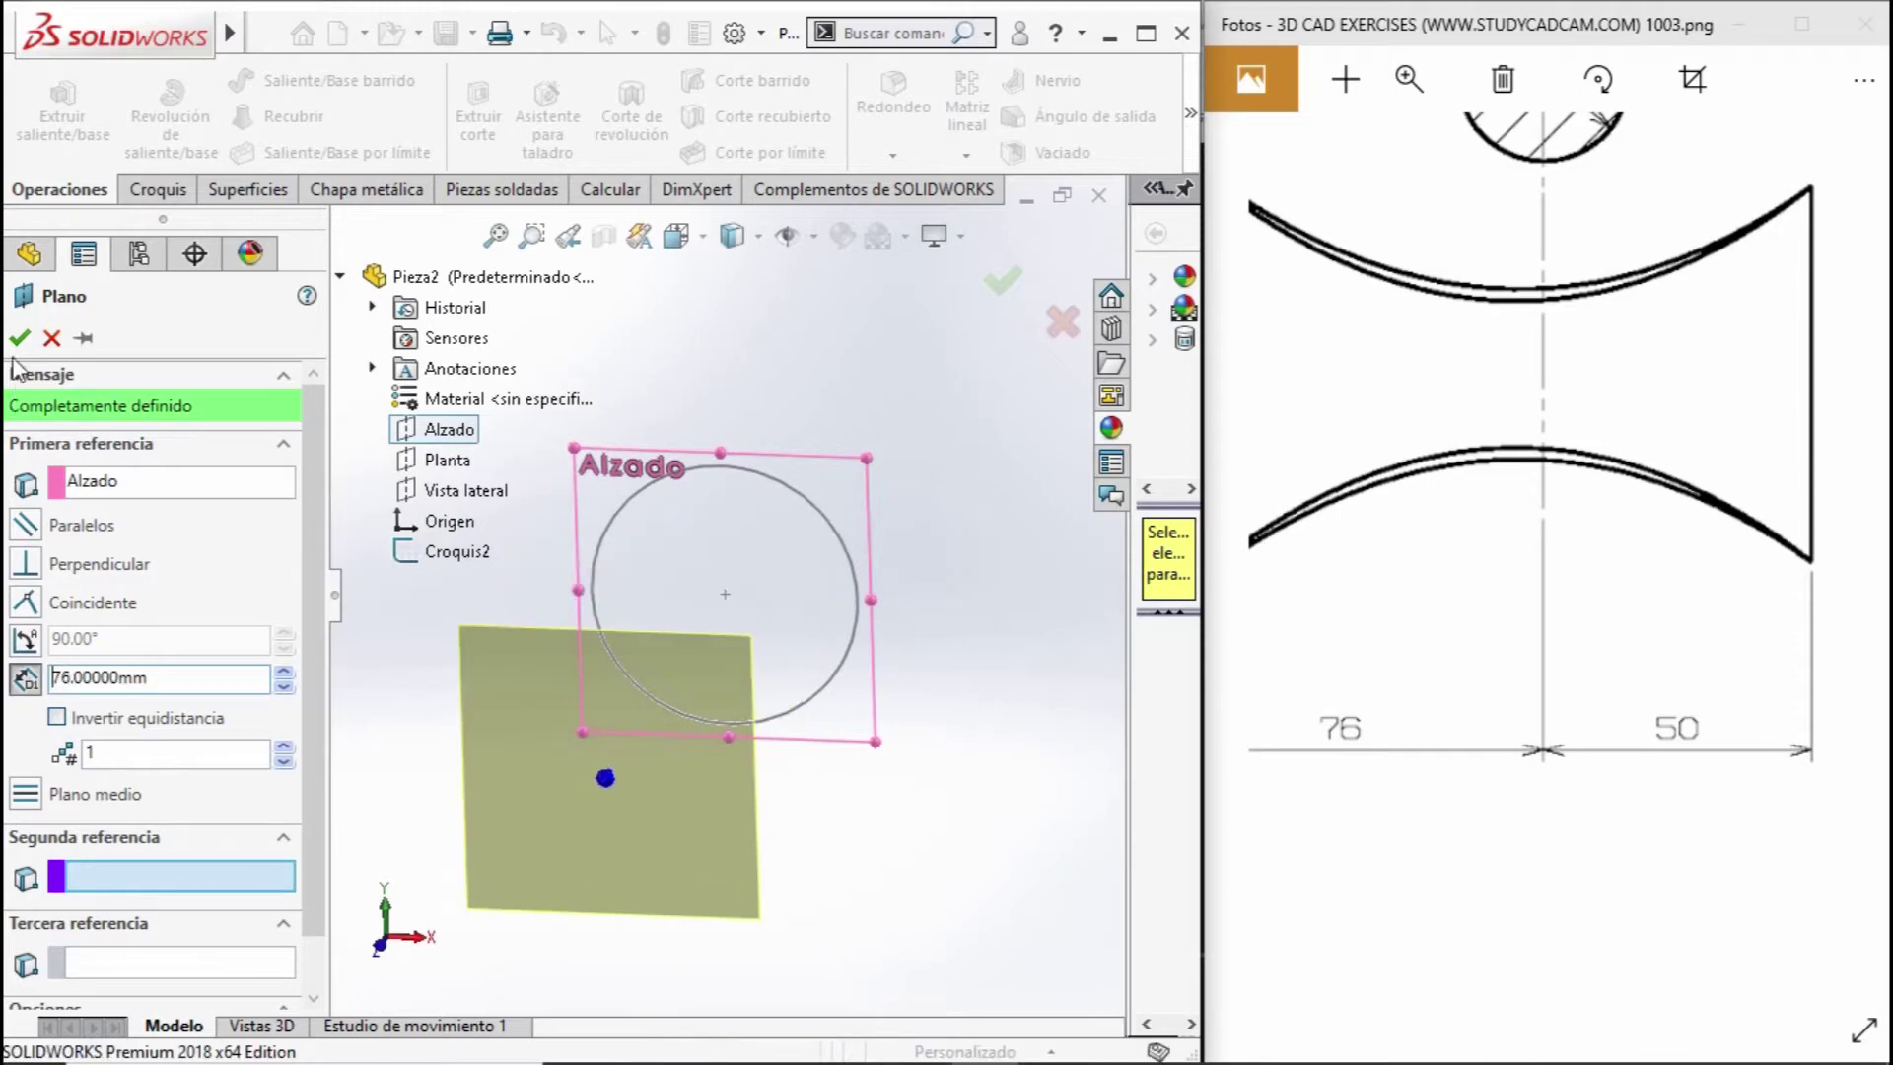
pyautogui.click(18, 339)
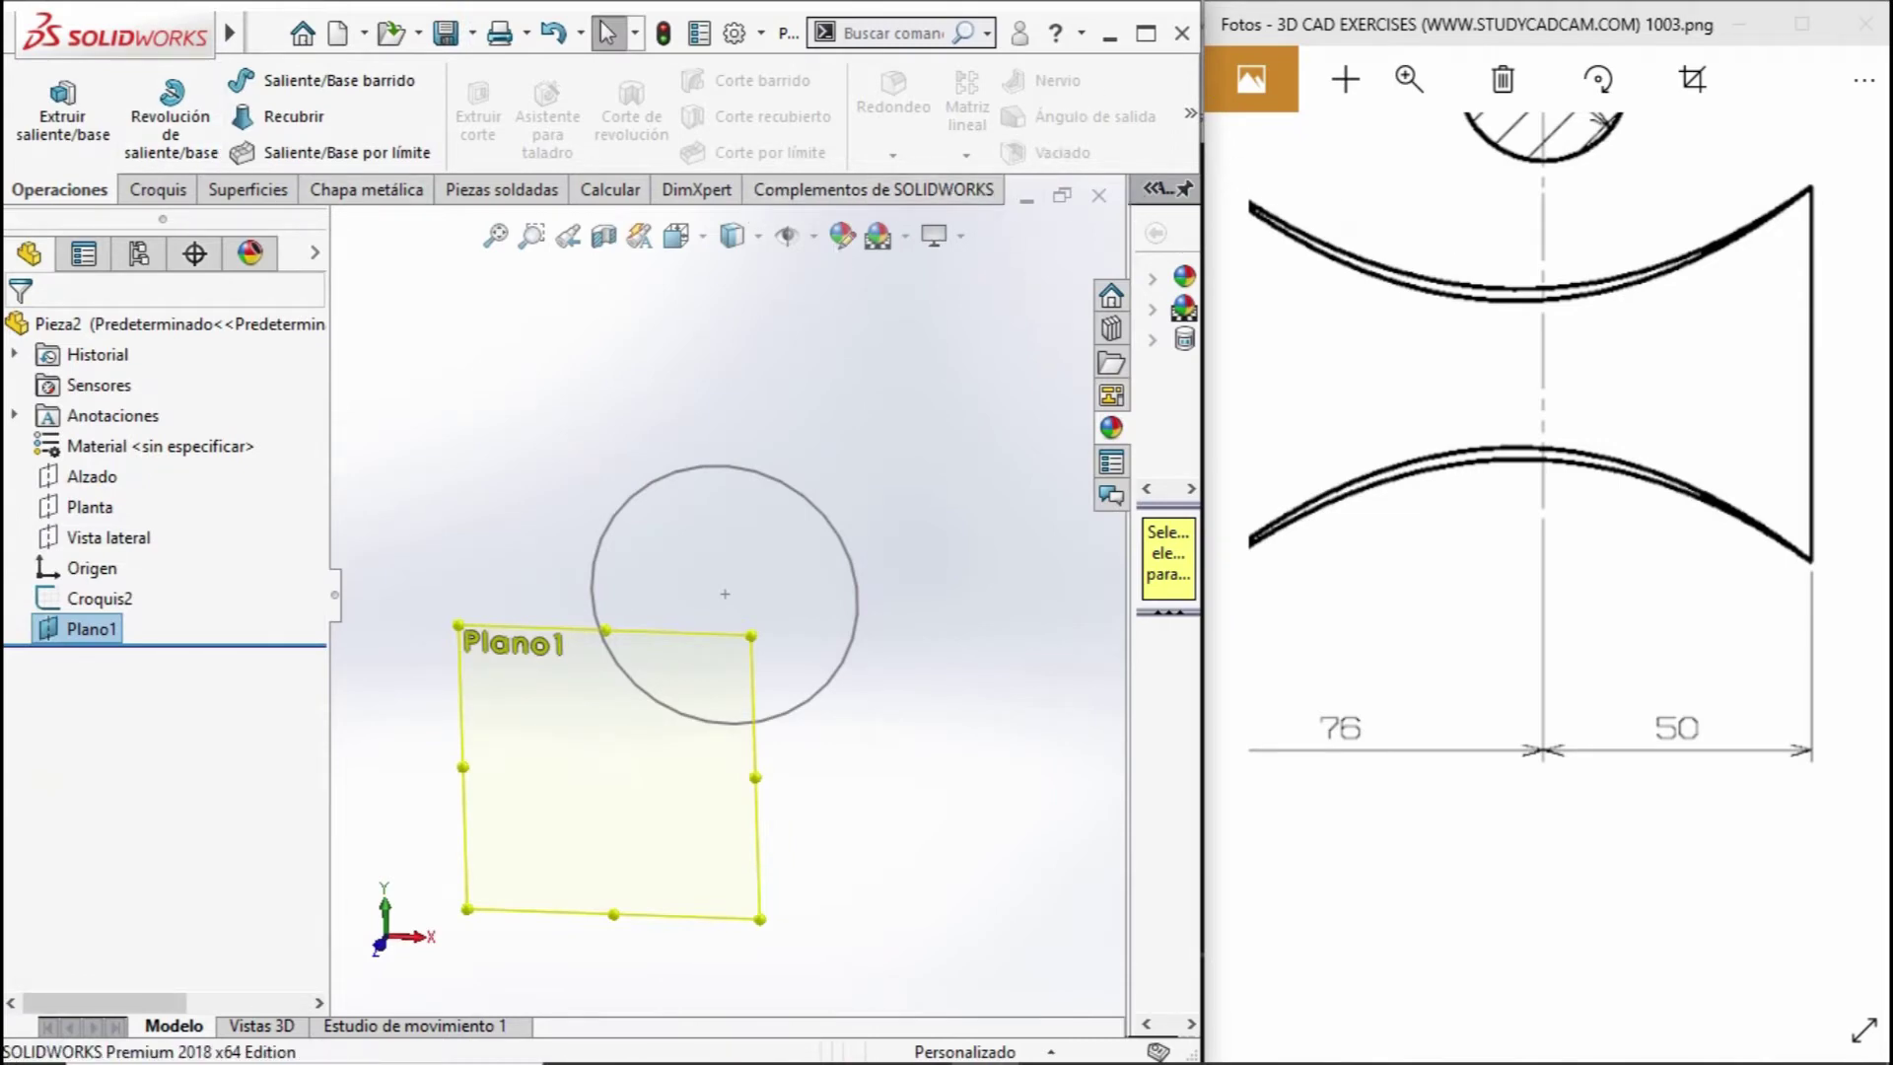
pyautogui.click(1190, 114)
# Start a new reference plane at 50 mm offset, testing the flipped offset direction.
pyautogui.click(949, 231)
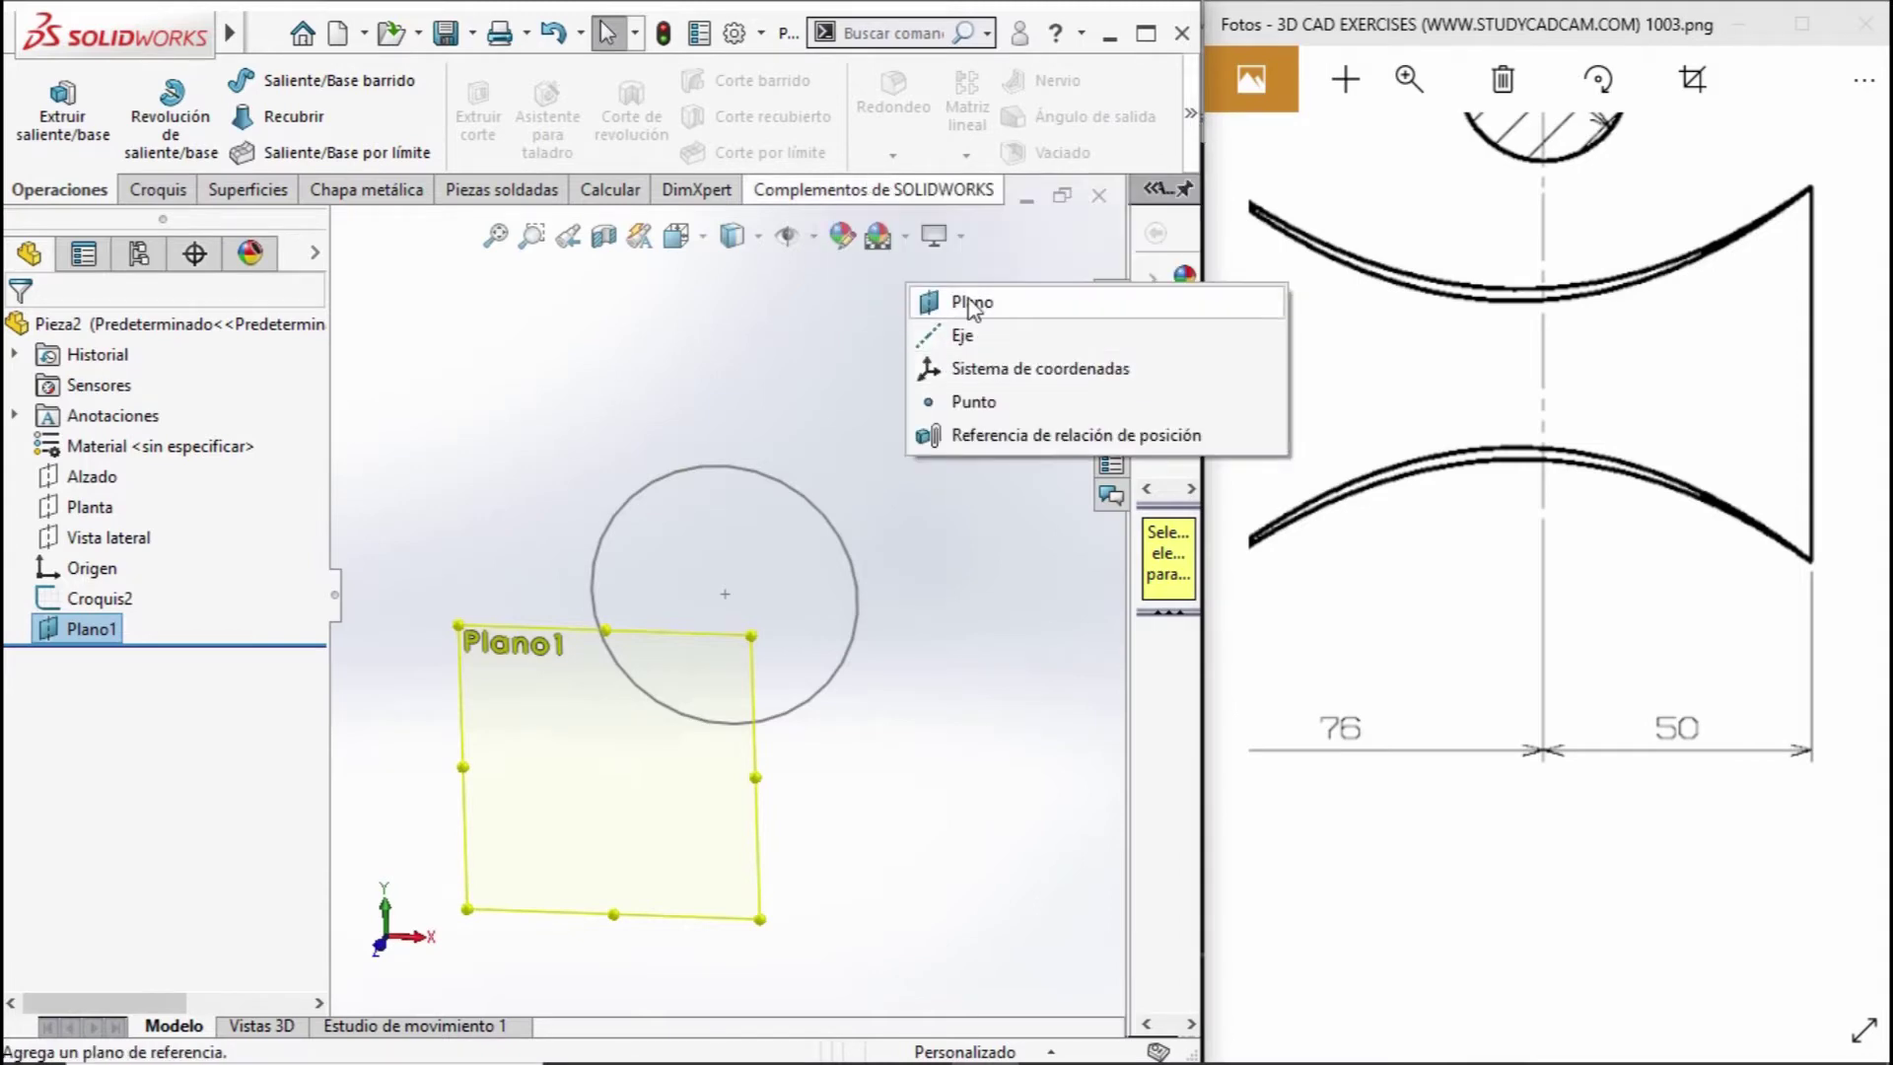
pyautogui.click(919, 299)
pyautogui.click(56, 717)
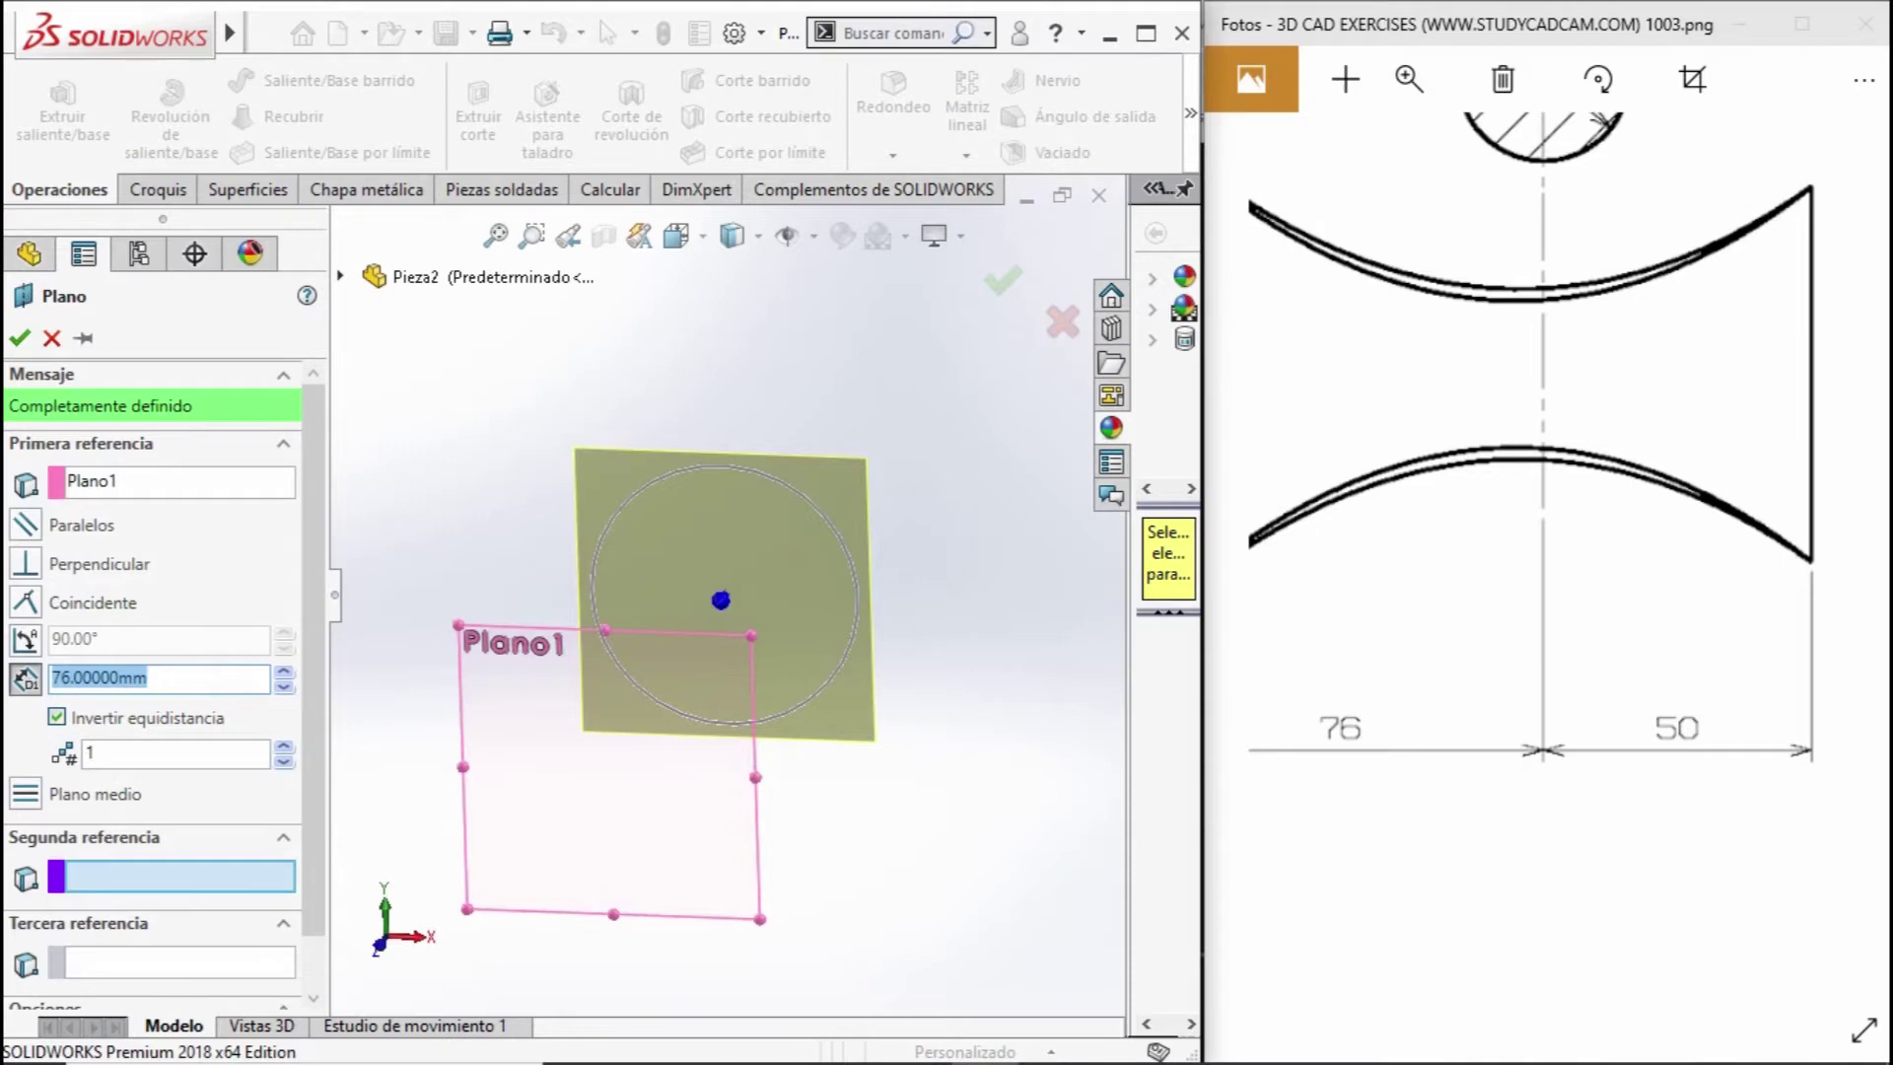
pyautogui.write('50.00000')
pyautogui.press('Return')
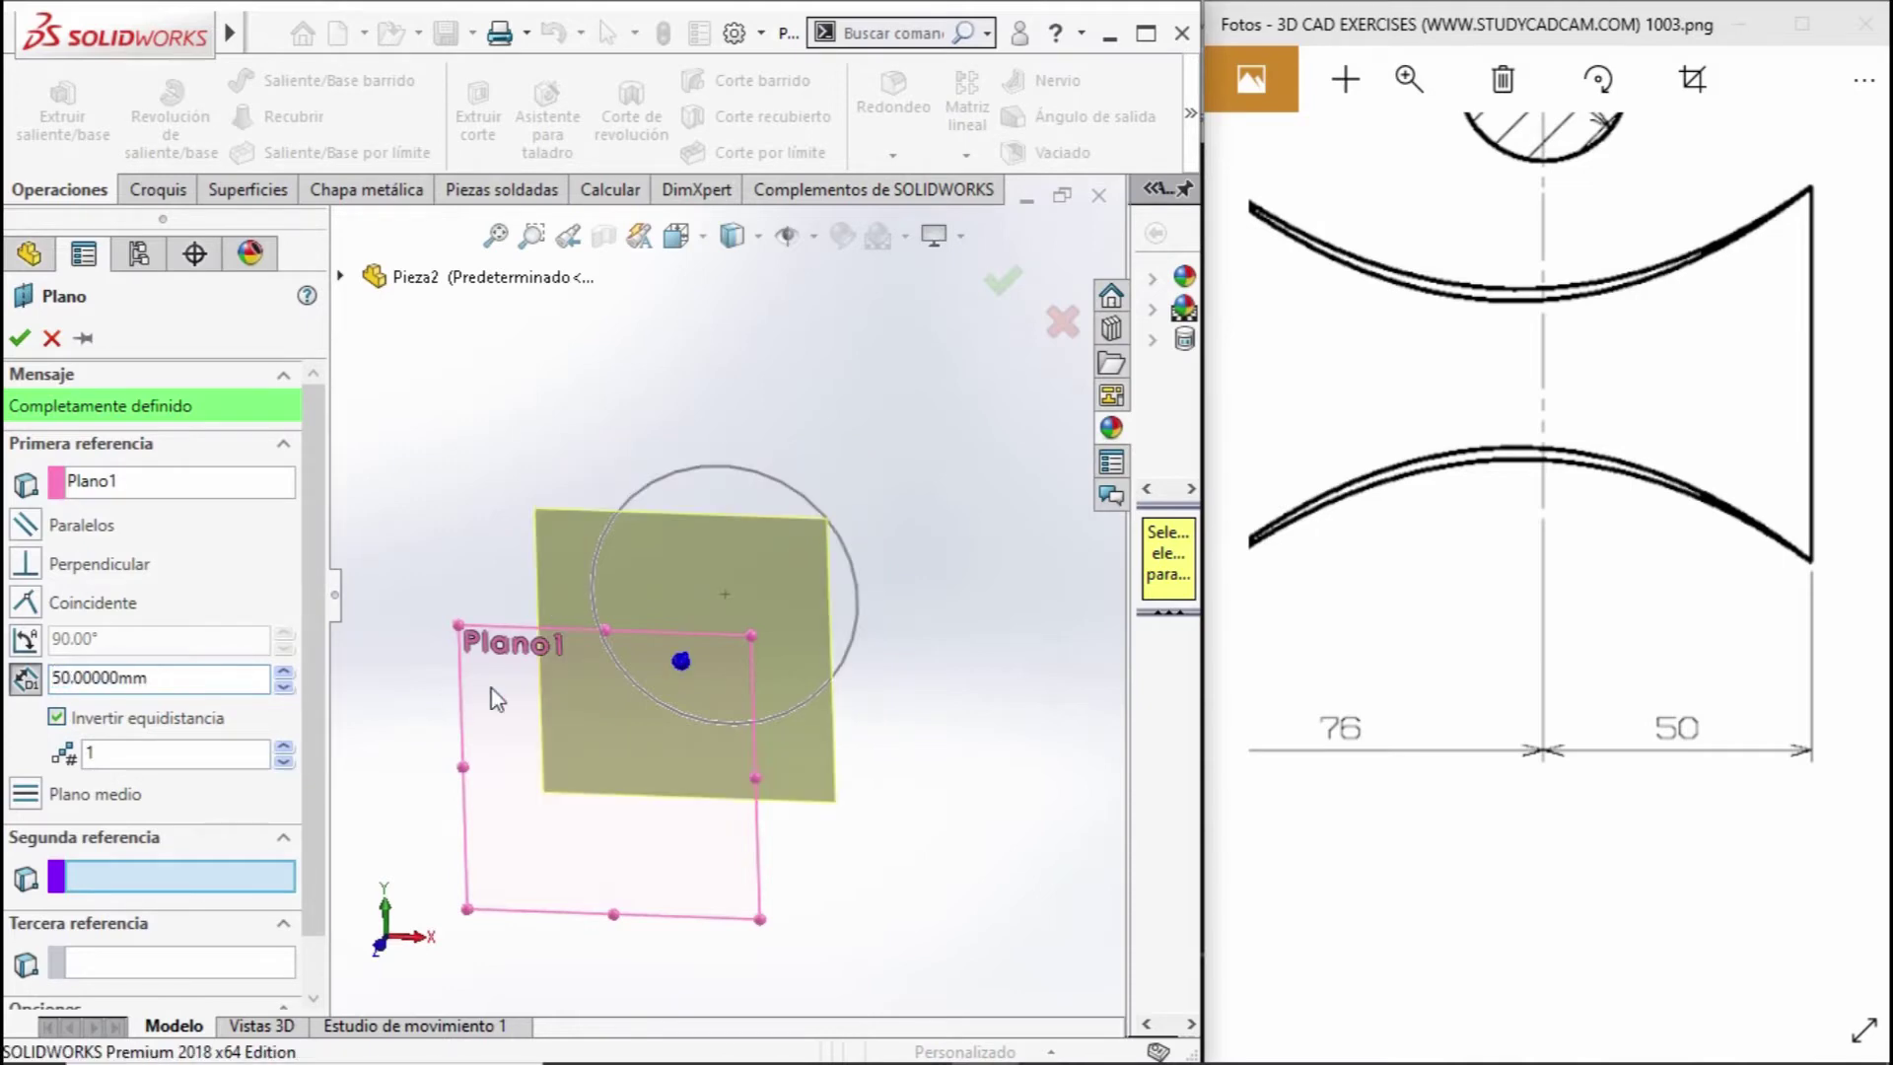
pyautogui.moveTo(452, 695); pyautogui.dragTo(517, 683, button='middle')
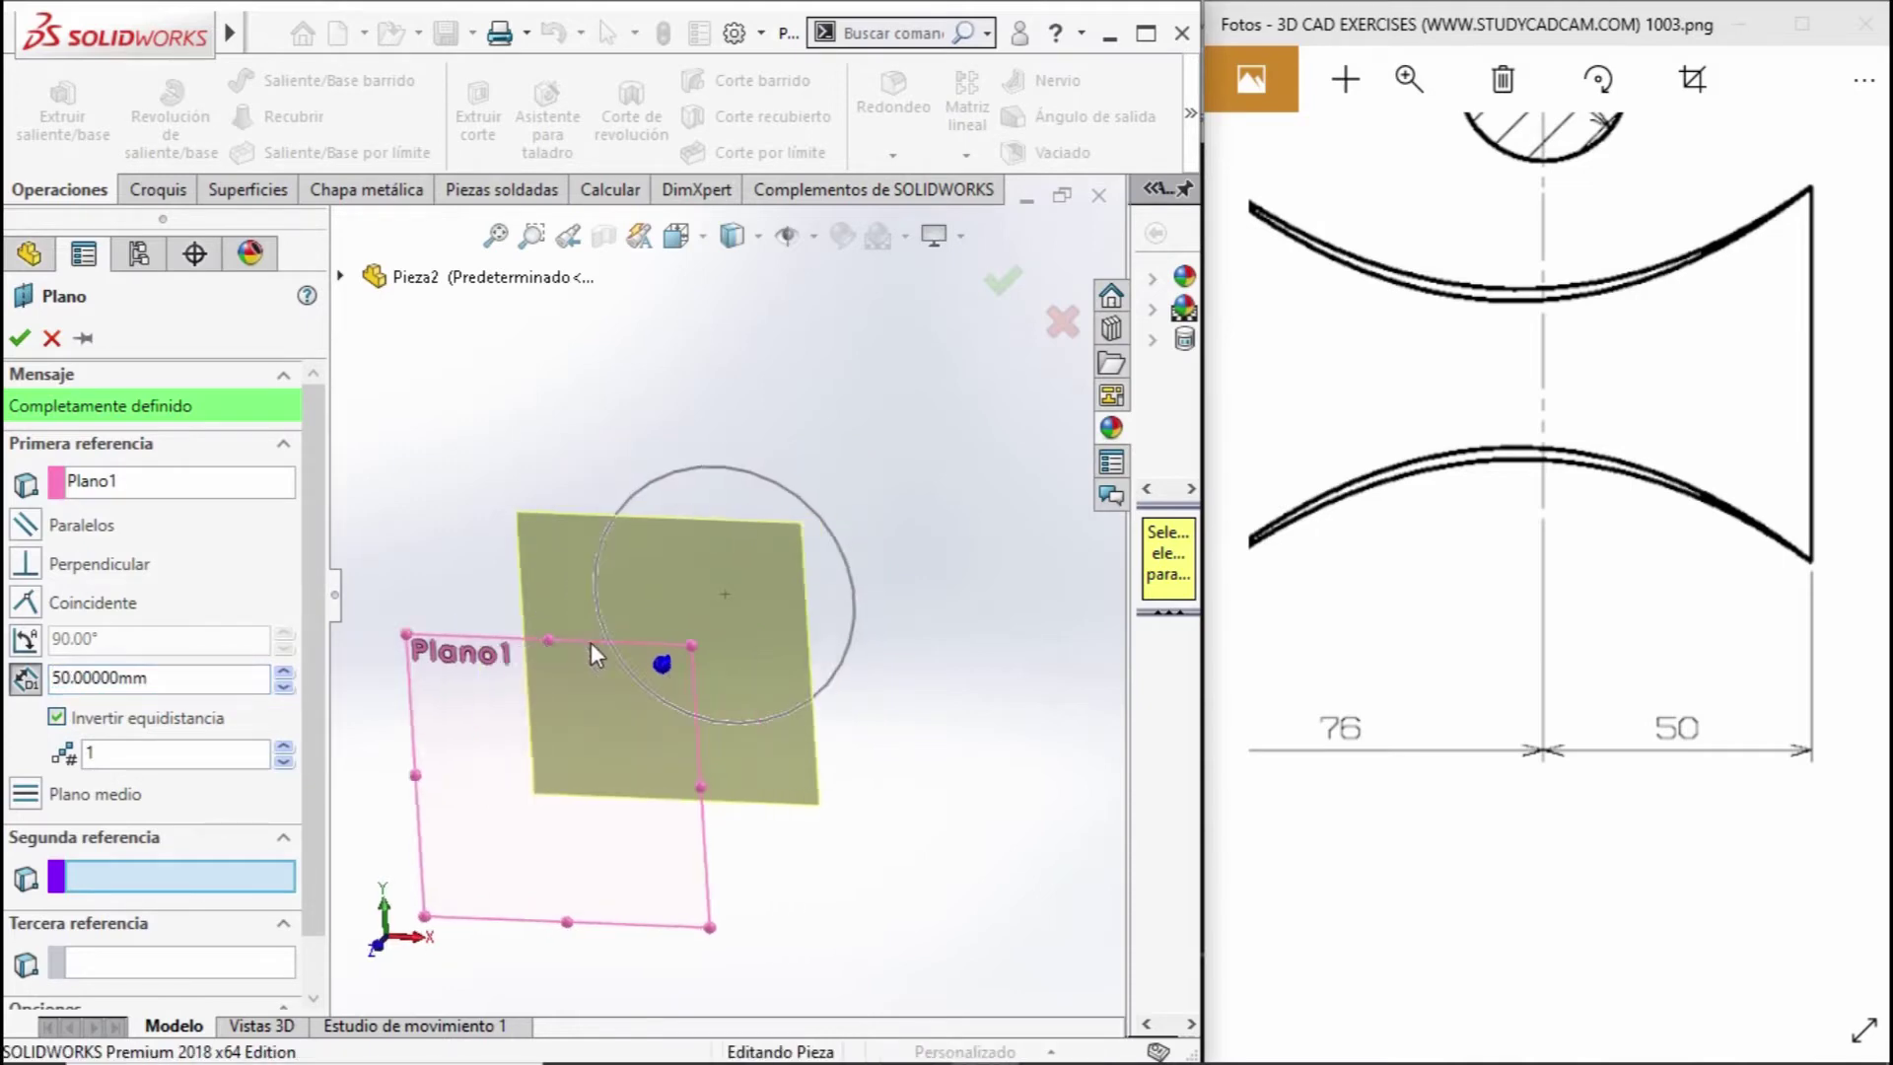
pyautogui.click(56, 716)
pyautogui.scroll(5, 749, 600)
pyautogui.scroll(-2, 574, 671)
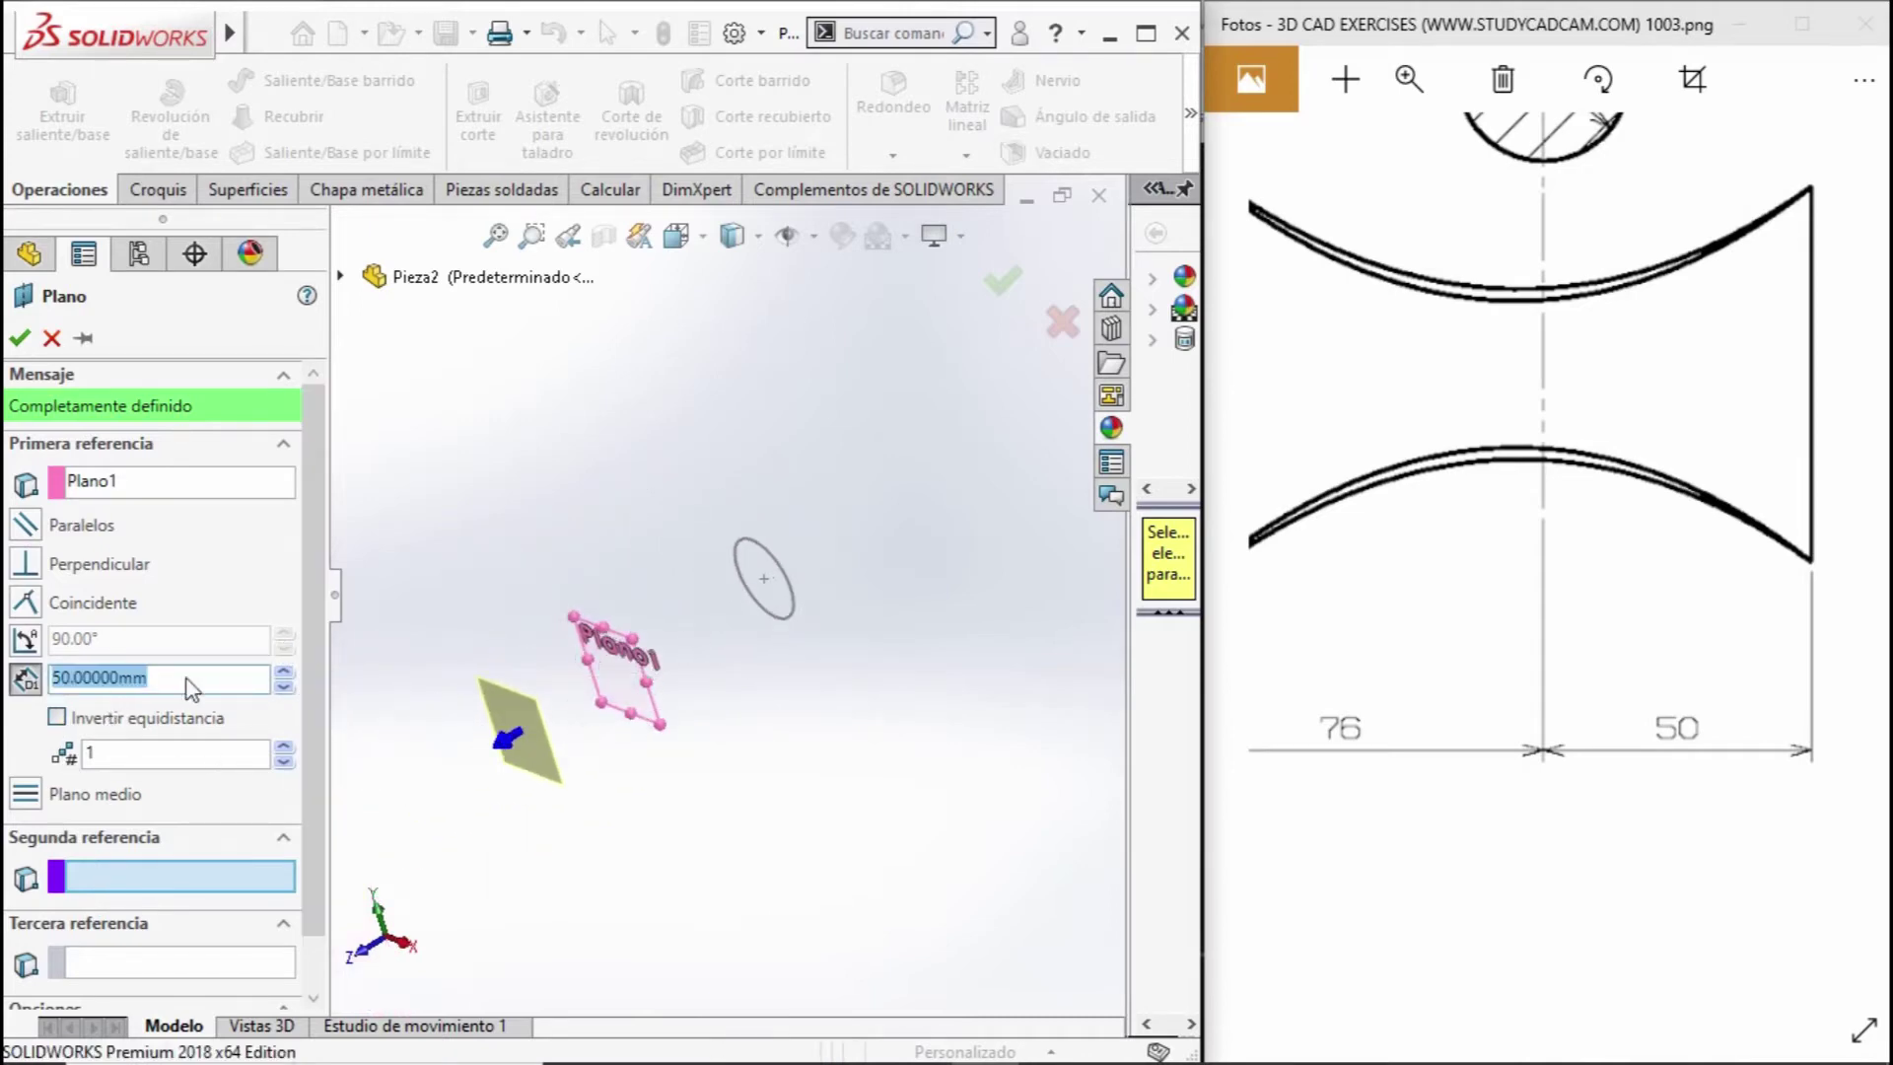
# Swap the Plano1 reference for Alzado, invert the offset and confirm Plano2.
pyautogui.click(79, 483)
pyautogui.rightClick(79, 483)
pyautogui.click(158, 493)
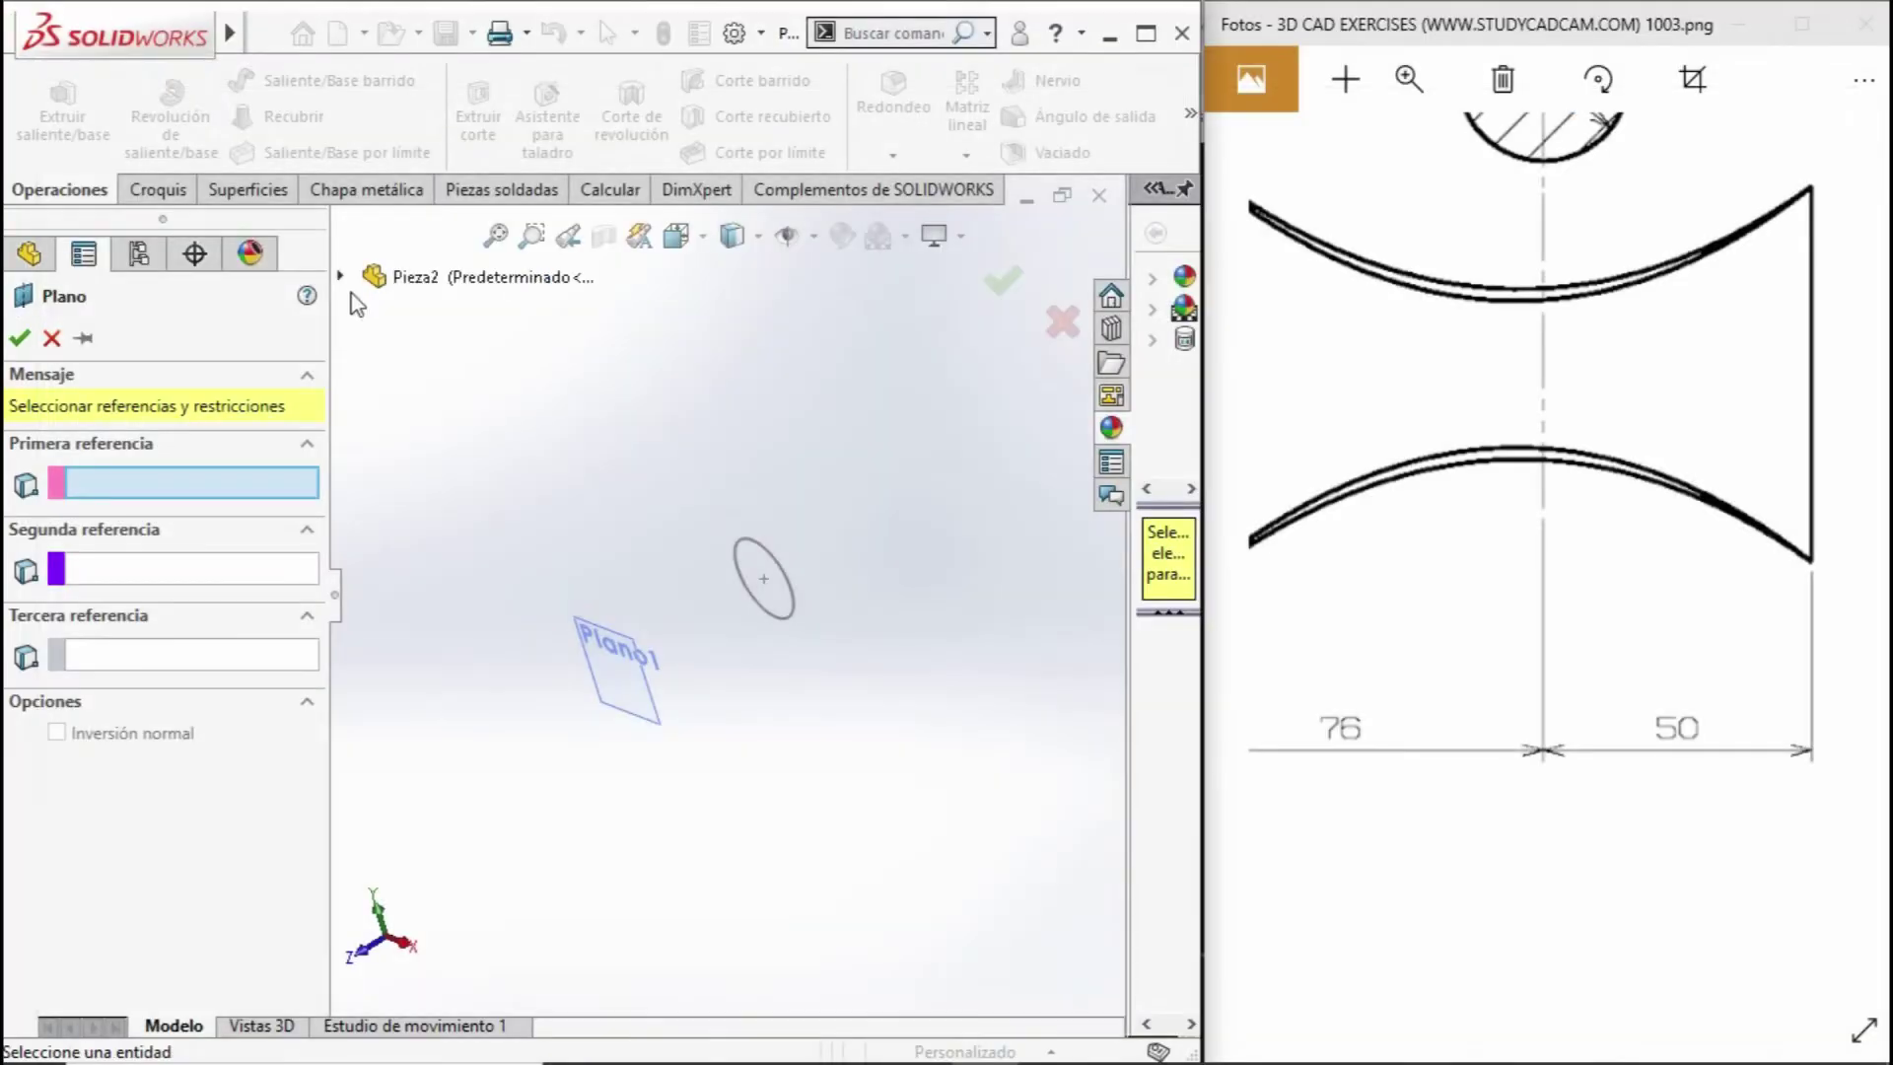
pyautogui.click(342, 278)
pyautogui.click(444, 430)
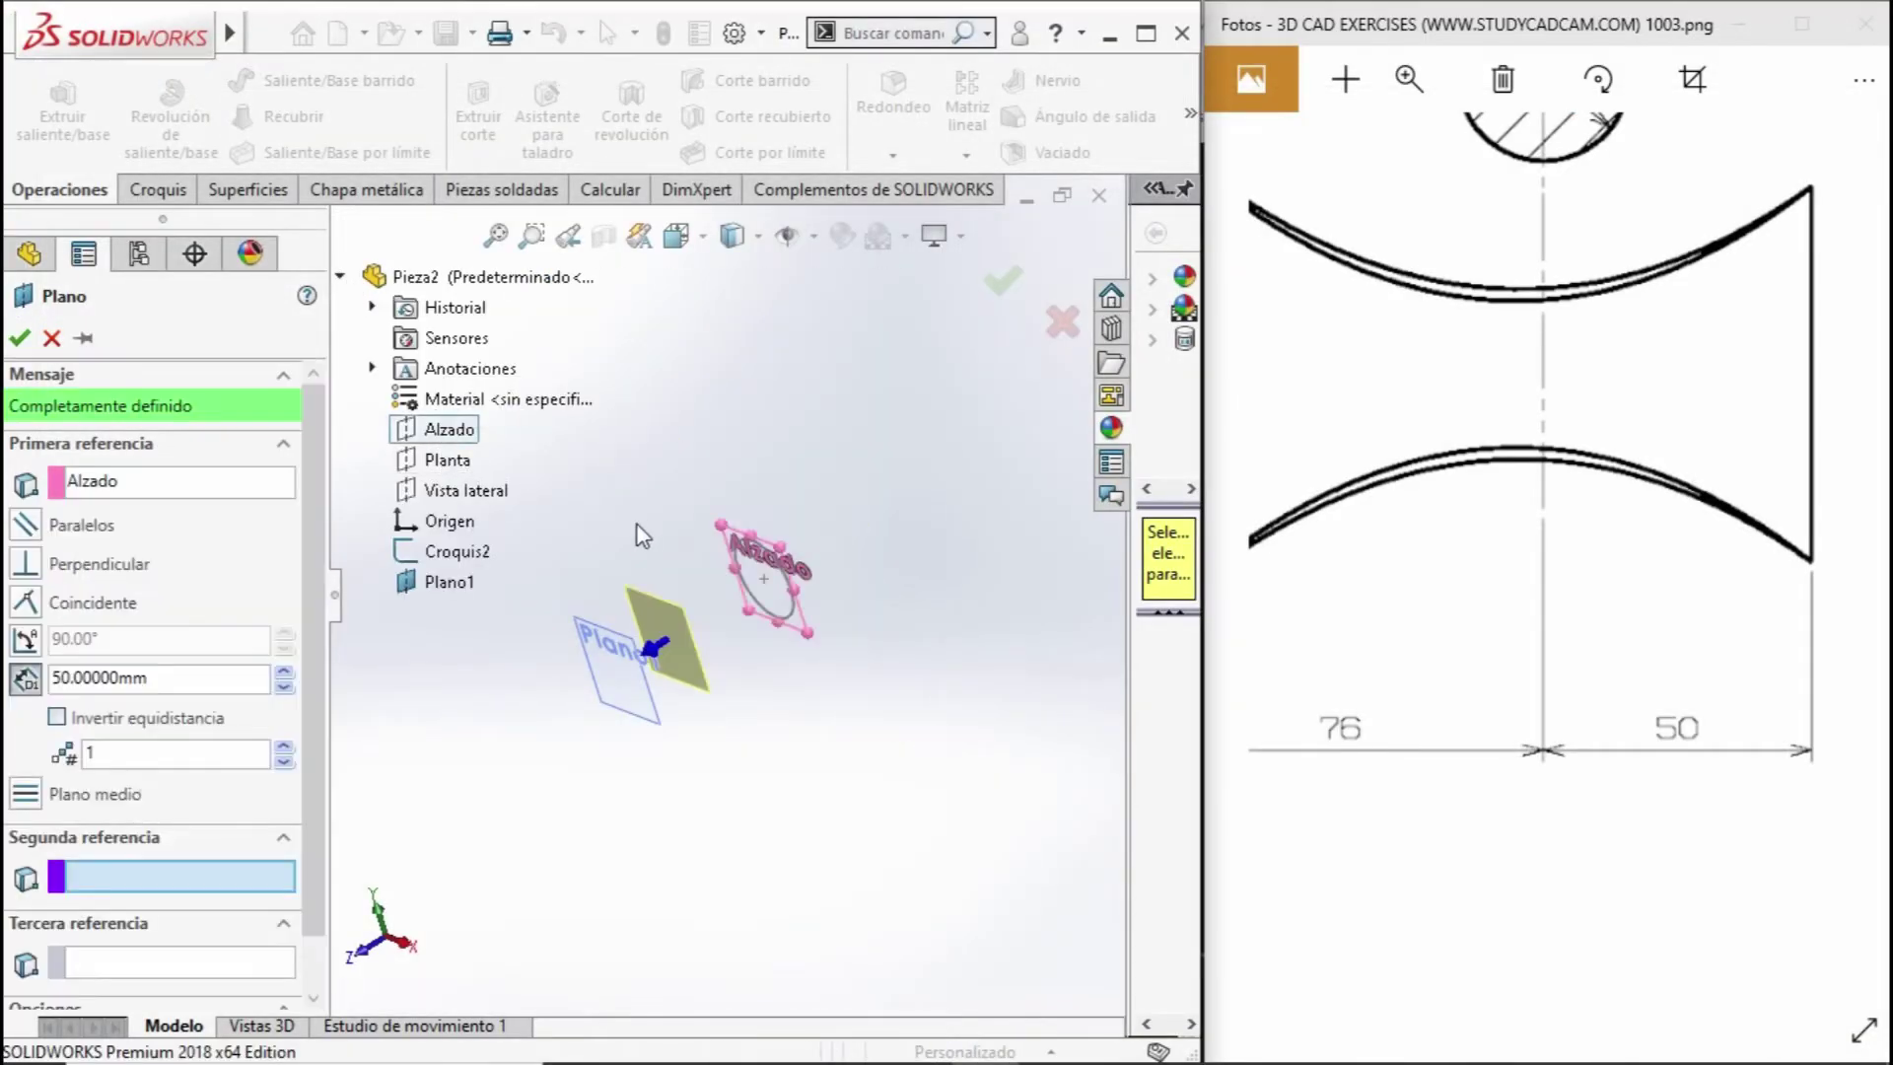
pyautogui.click(57, 718)
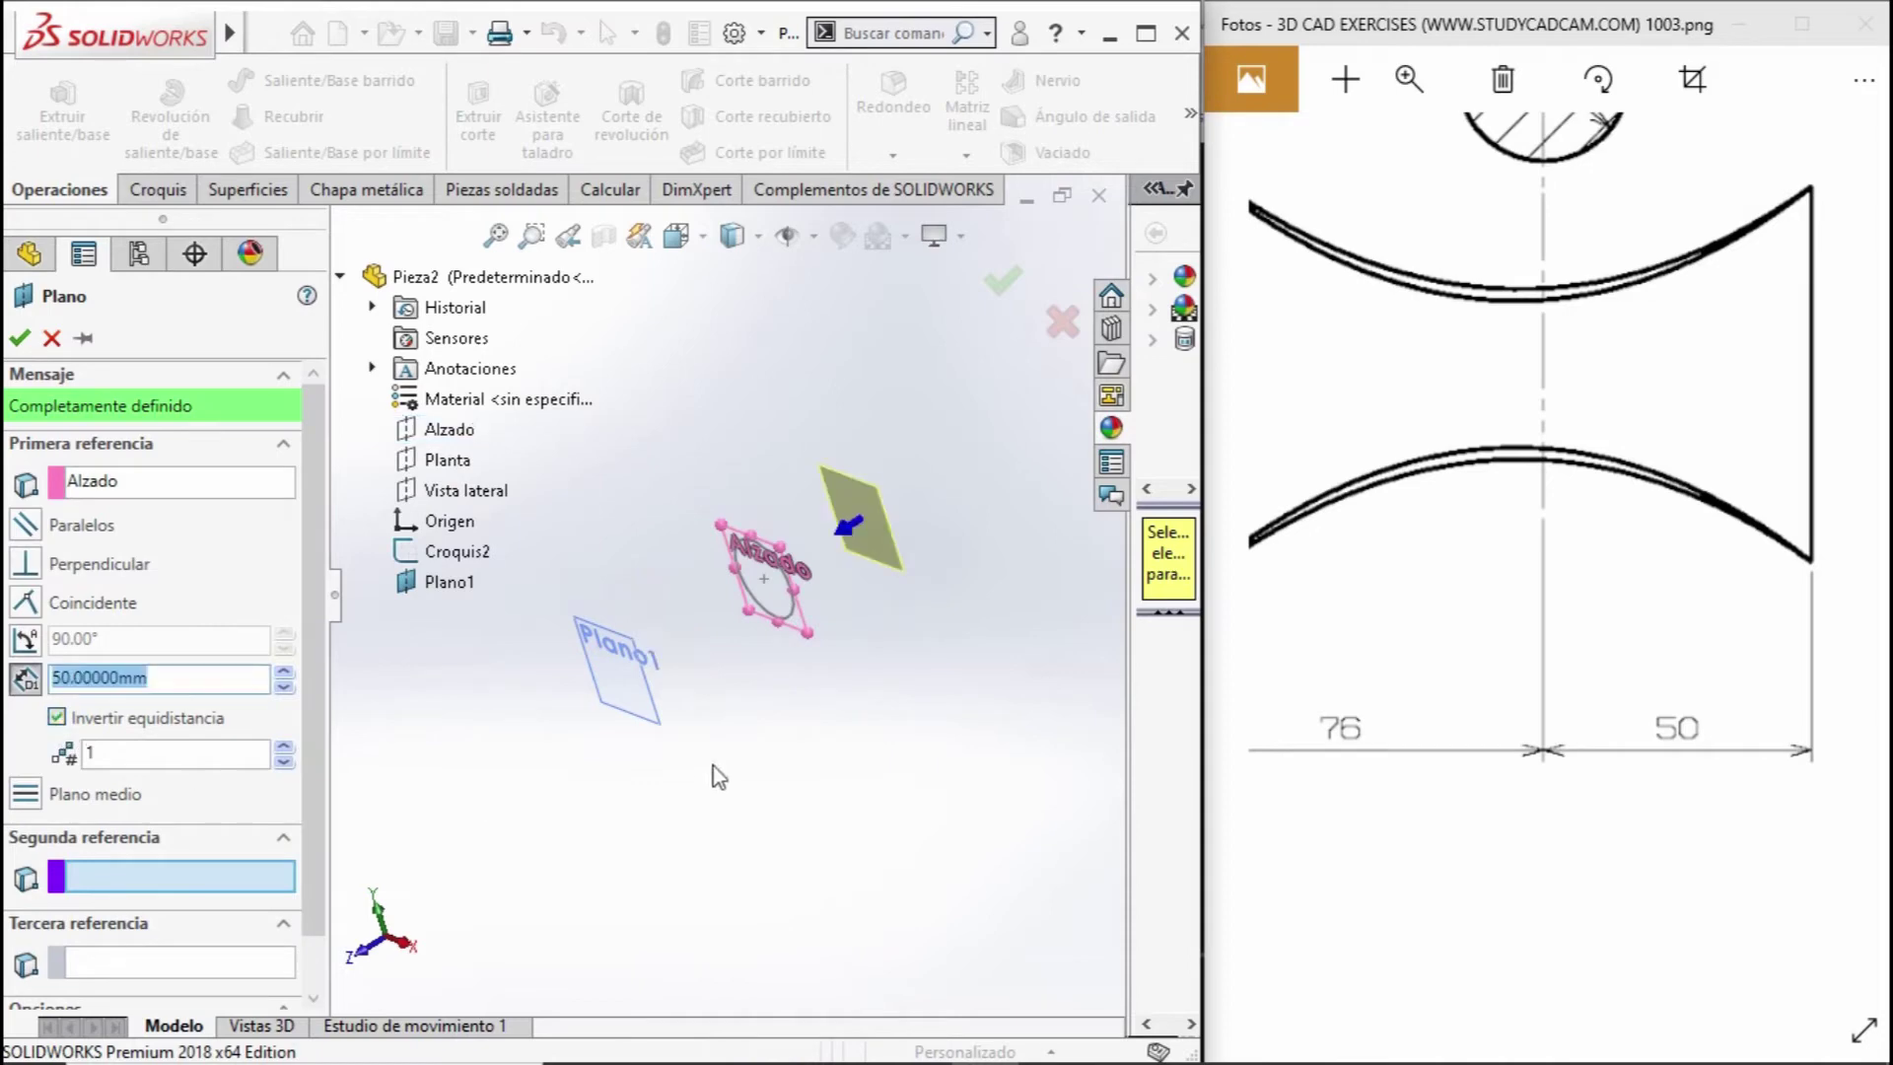
pyautogui.click(19, 338)
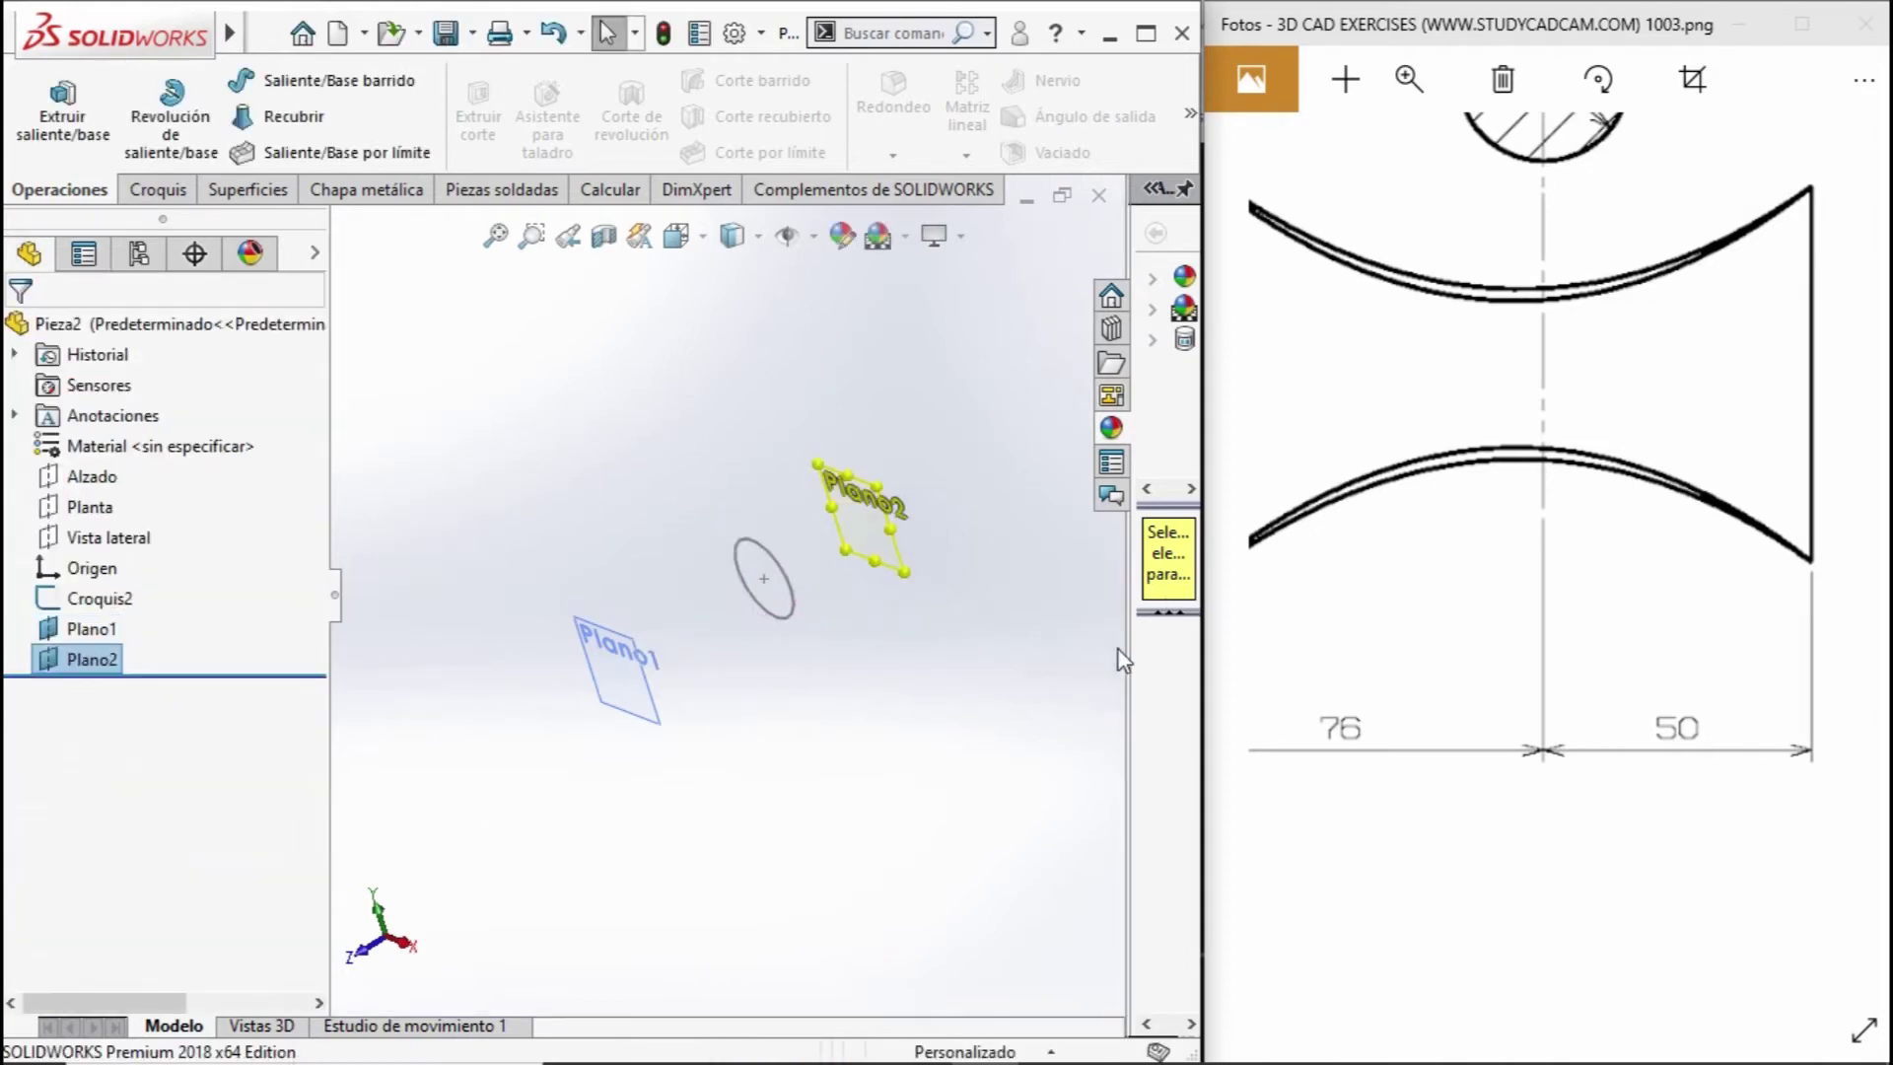
pyautogui.scroll(5, 1548, 473)
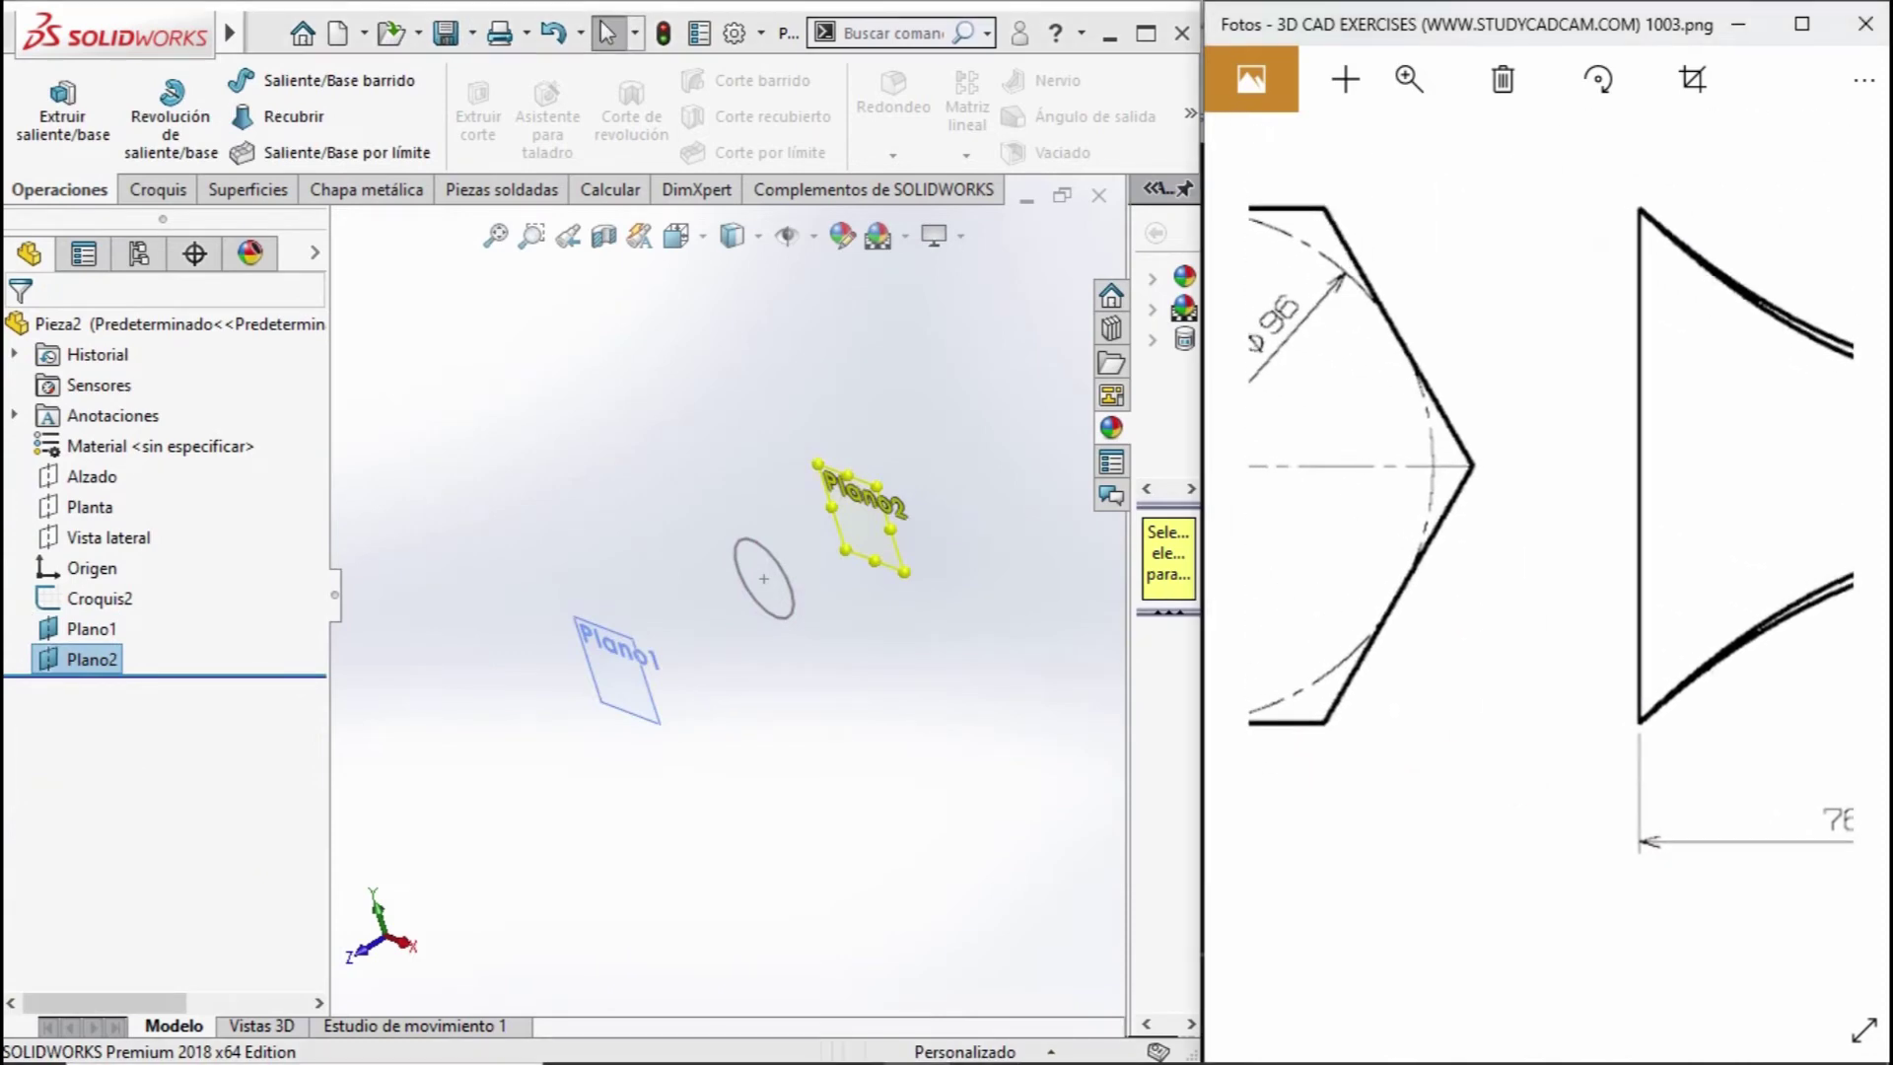
pyautogui.moveTo(1380, 473); pyautogui.dragTo(1646, 547)
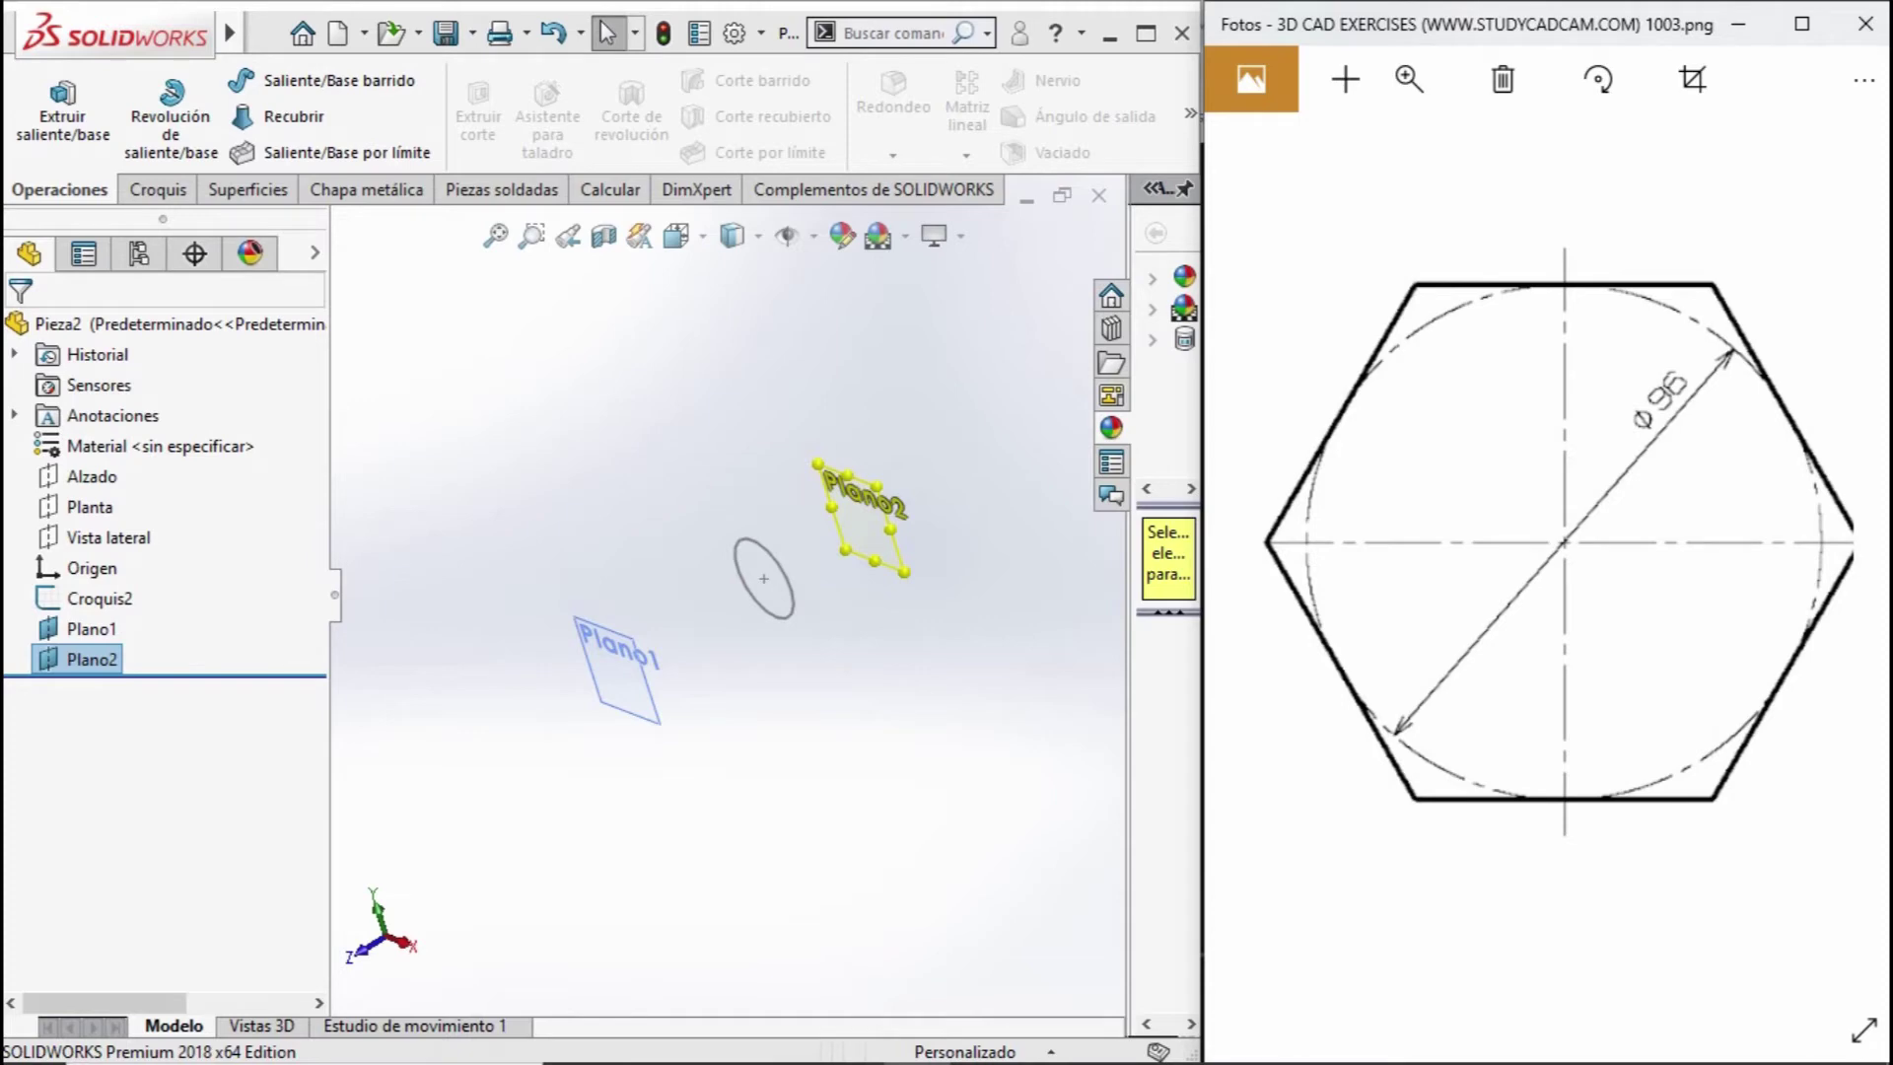
# Open a new sketch, Croquis3, on Plano1.
pyautogui.click(619, 712)
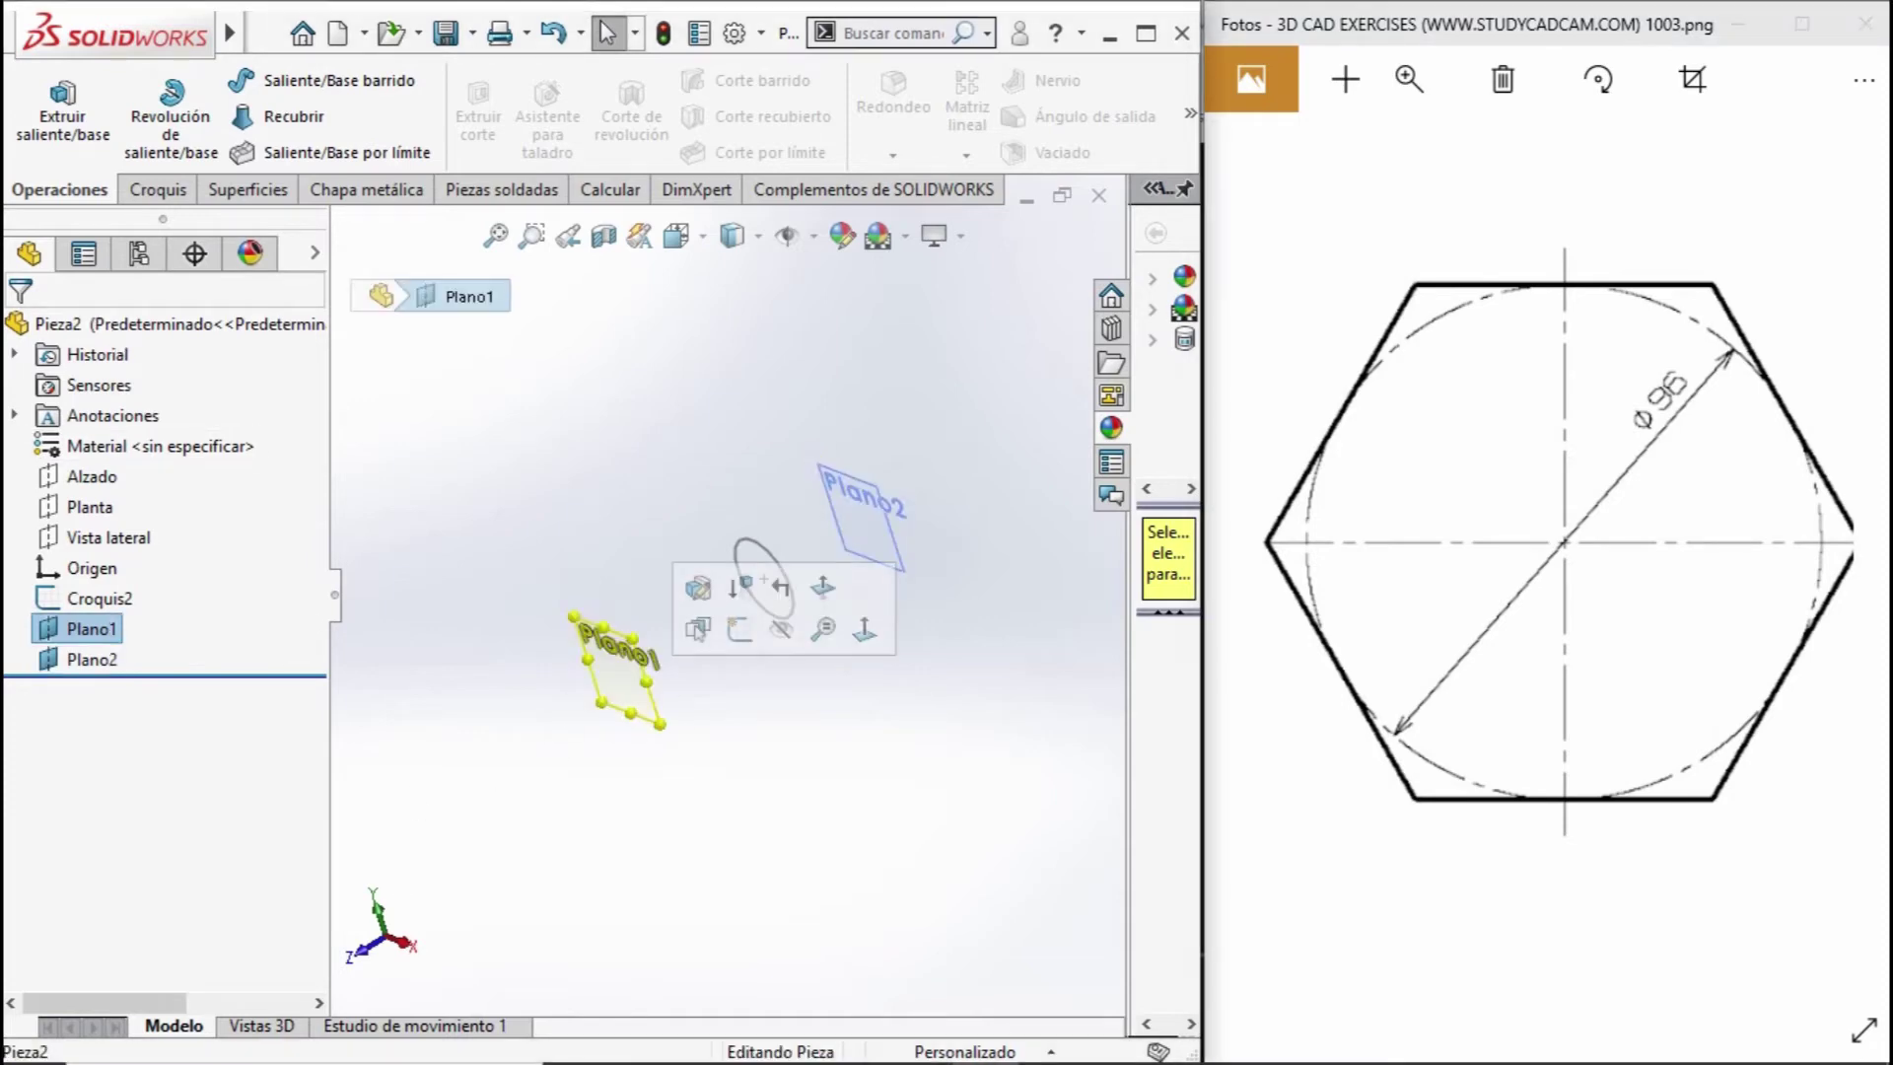
pyautogui.rightClick(627, 693)
pyautogui.click(702, 457)
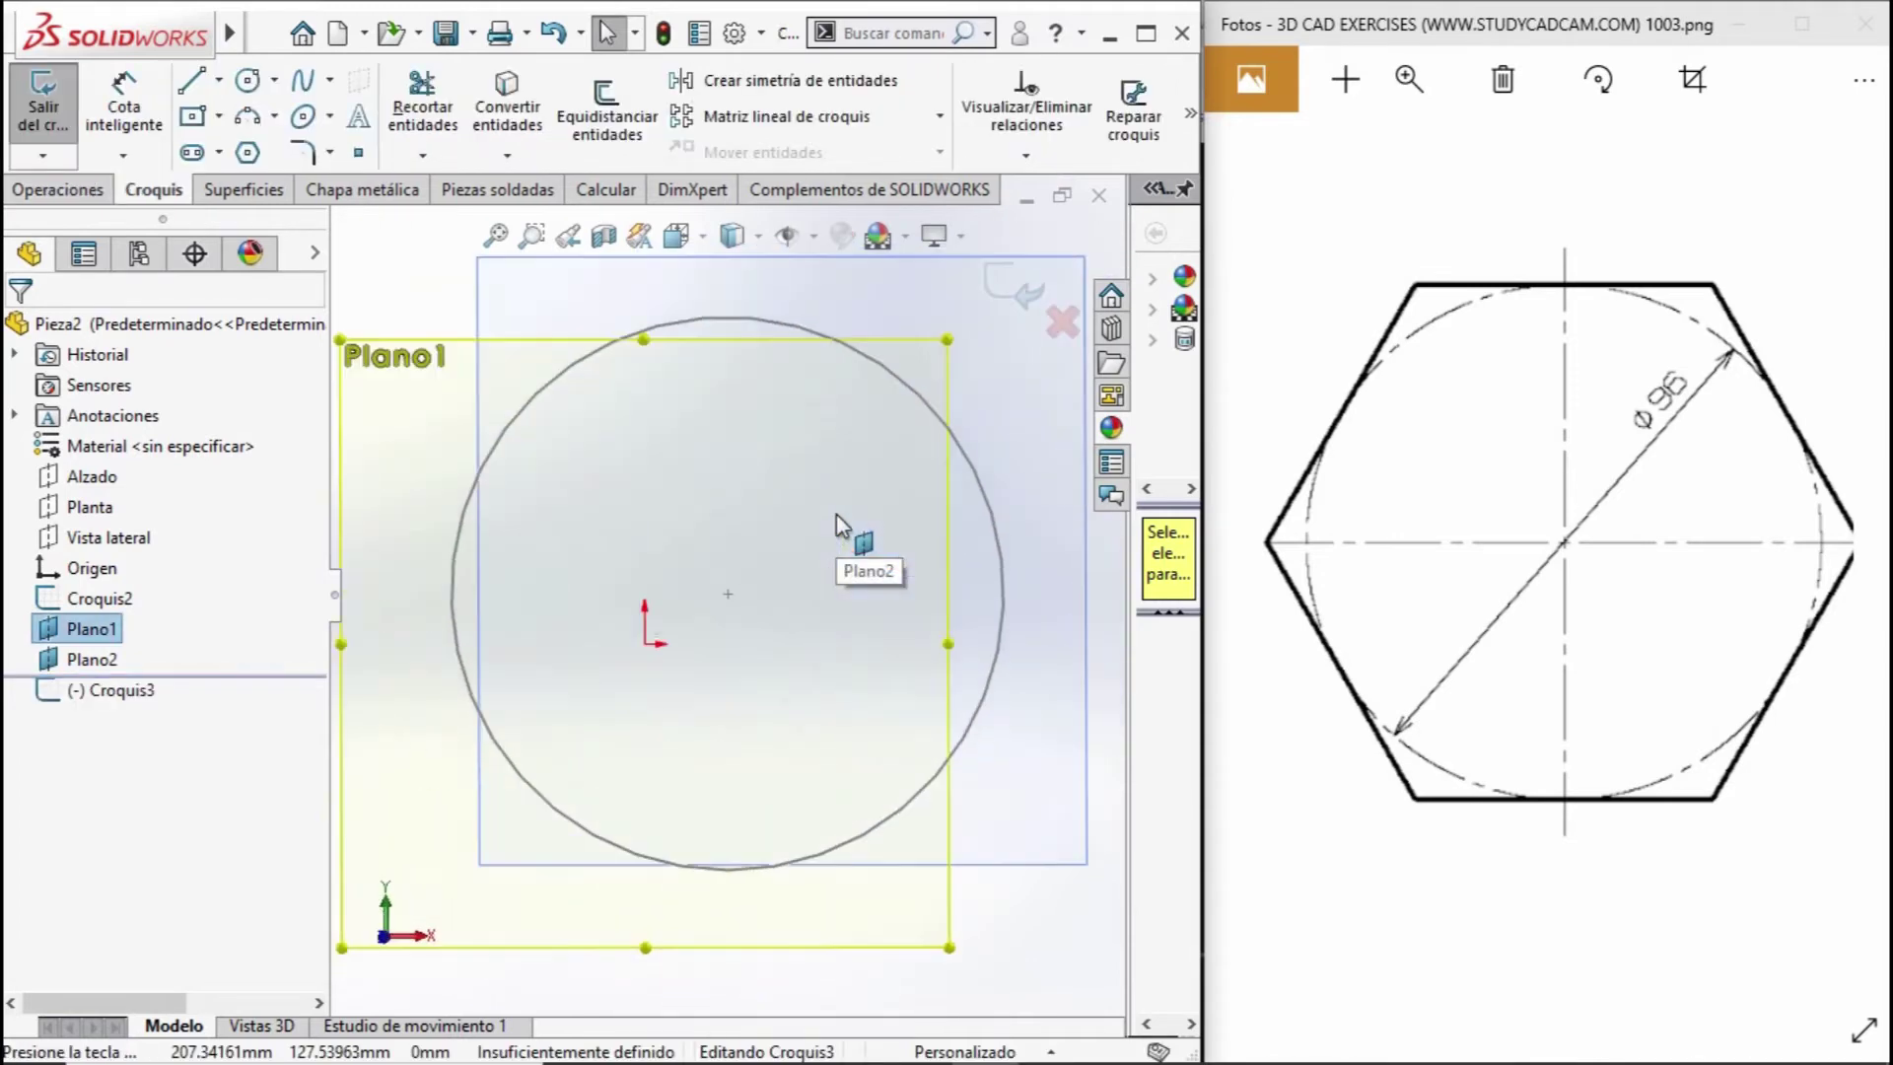
pyautogui.click(248, 153)
# Draw an origin-centred hexagon with its inscribed circle dimensioned to Ø96 mm.
pyautogui.click(726, 593)
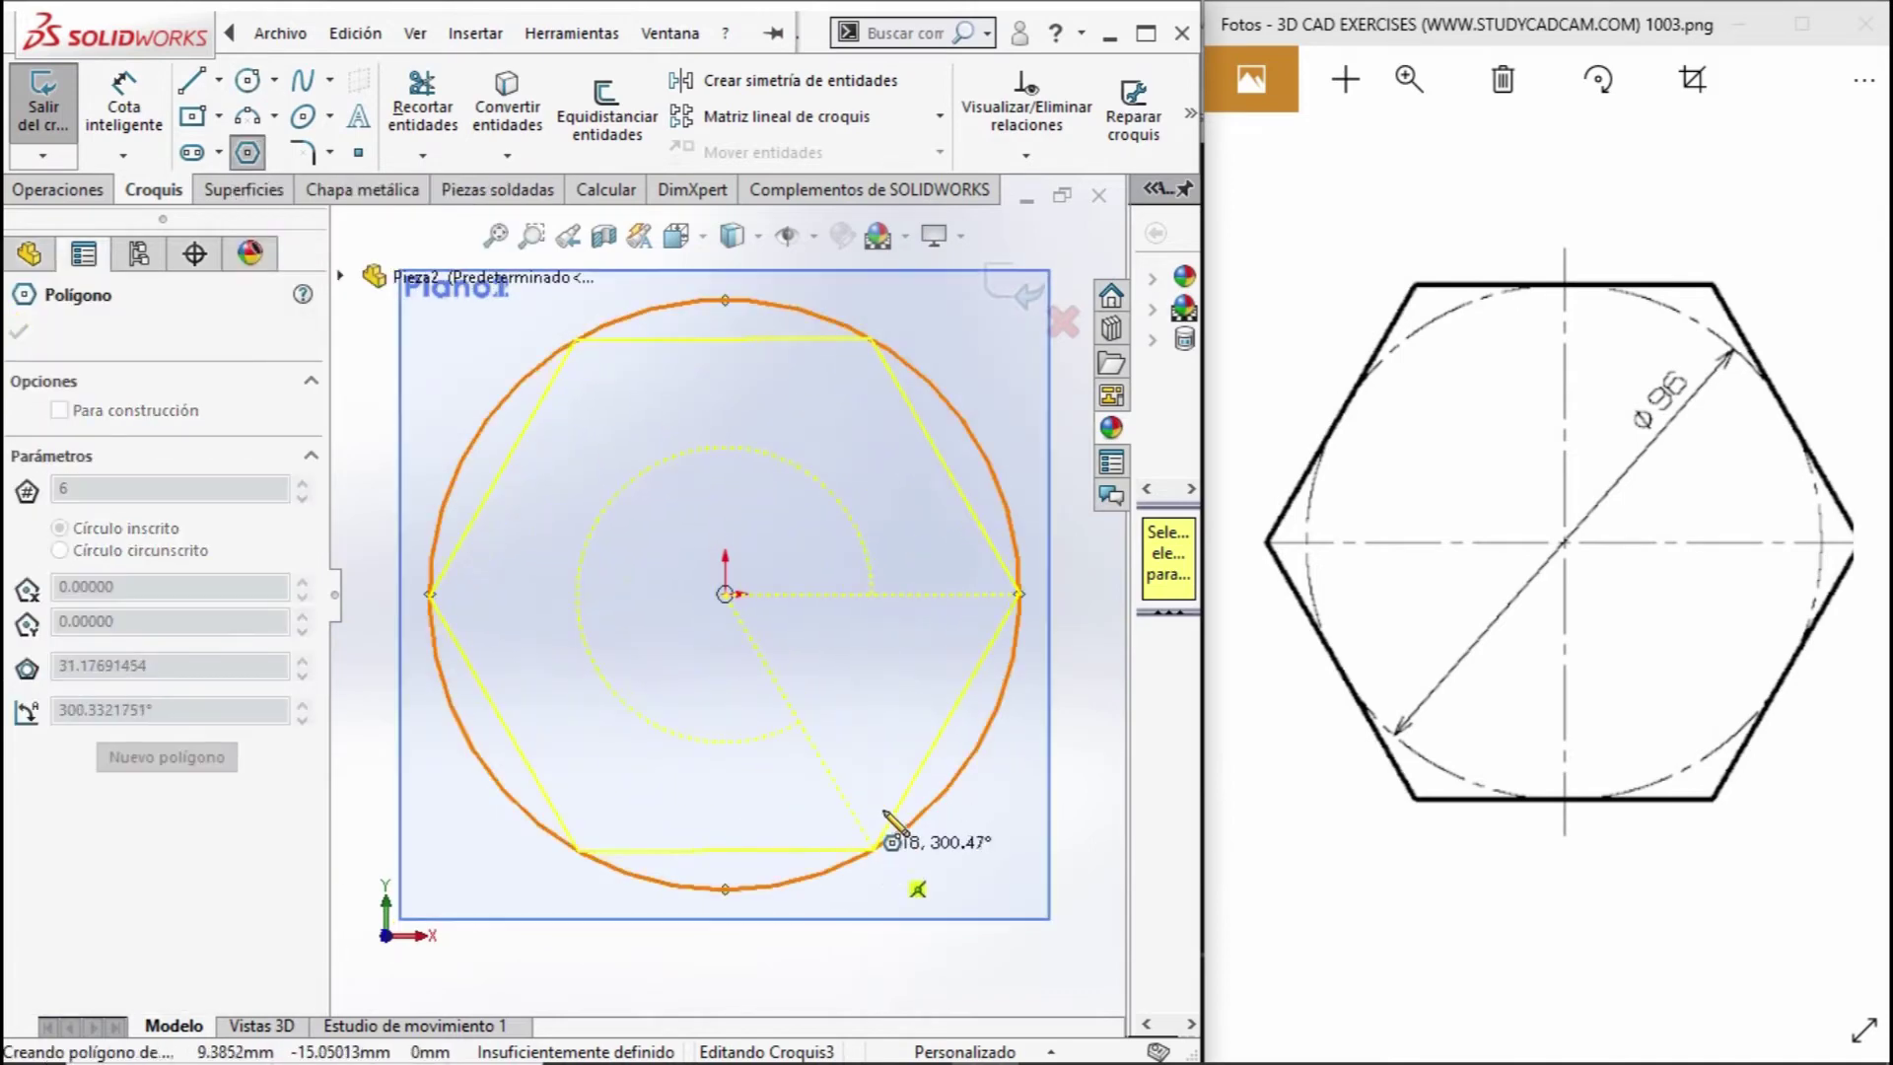
pyautogui.click(1004, 596)
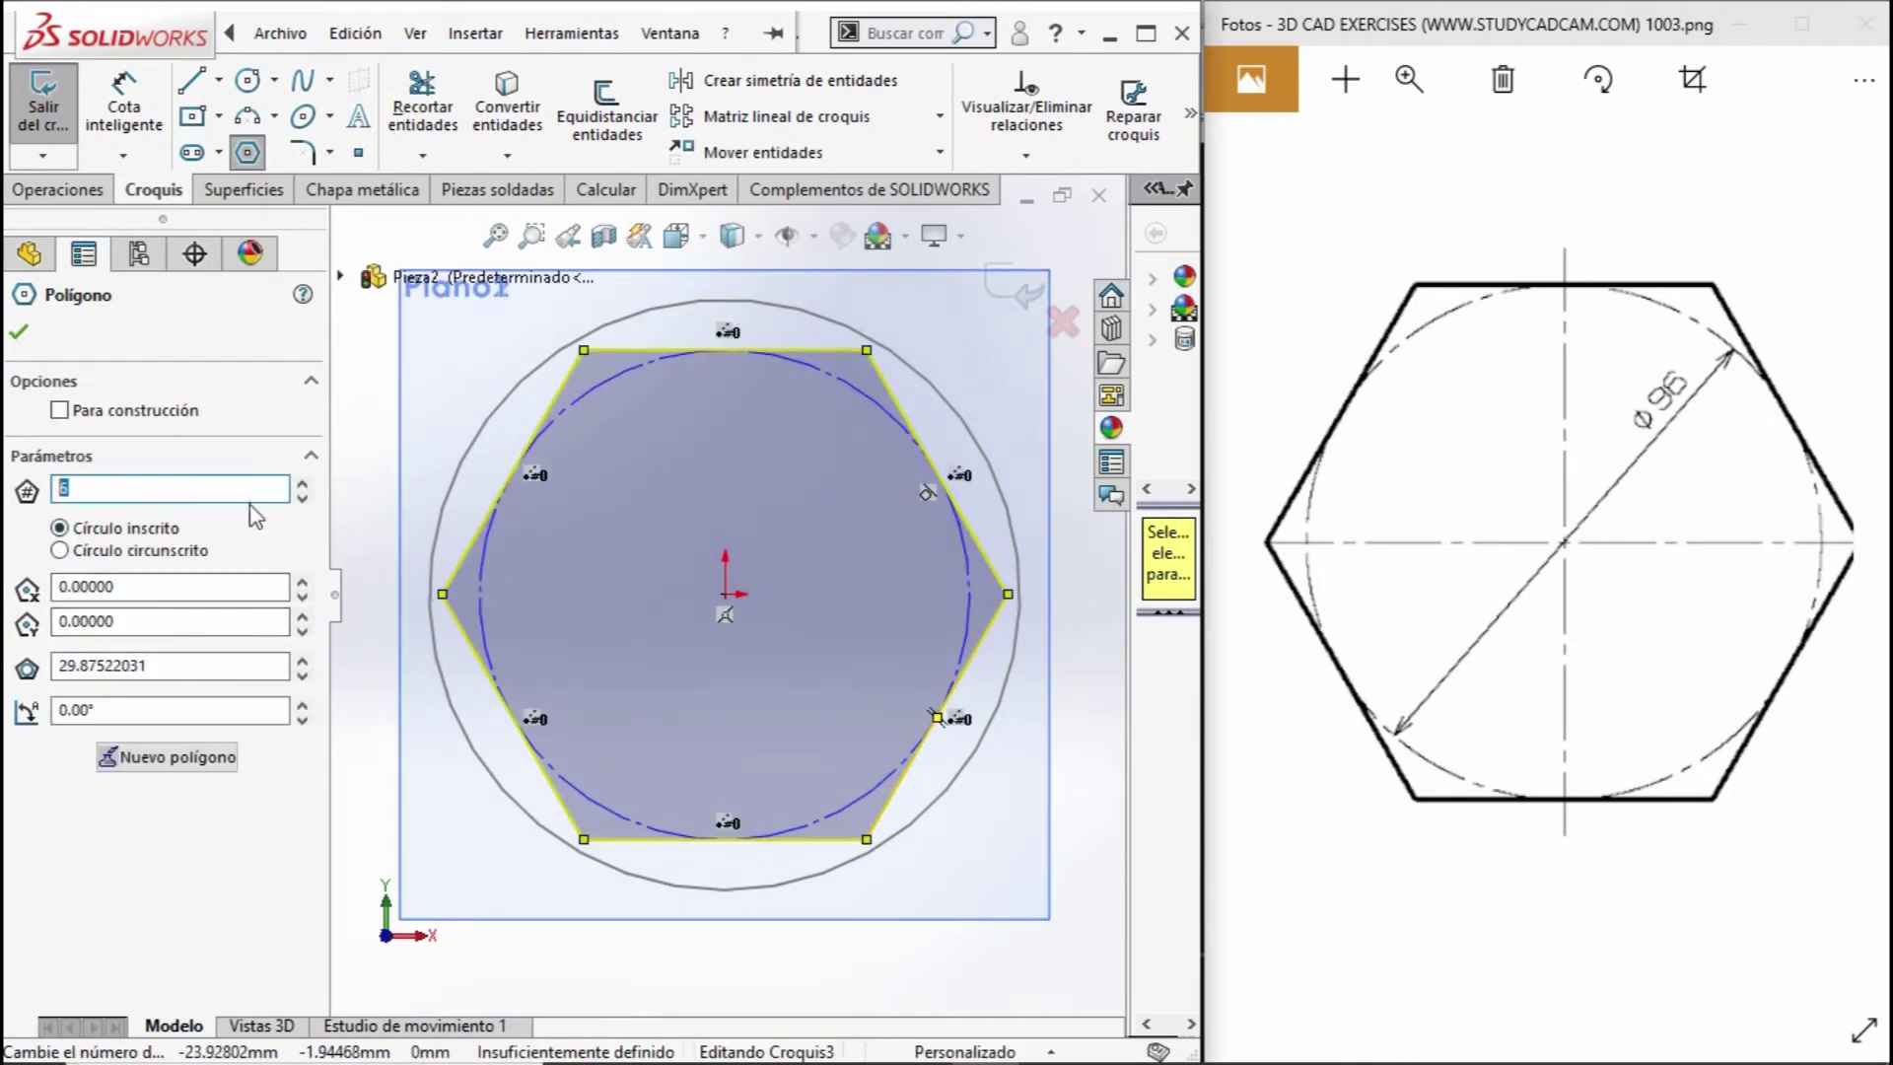
pyautogui.click(124, 108)
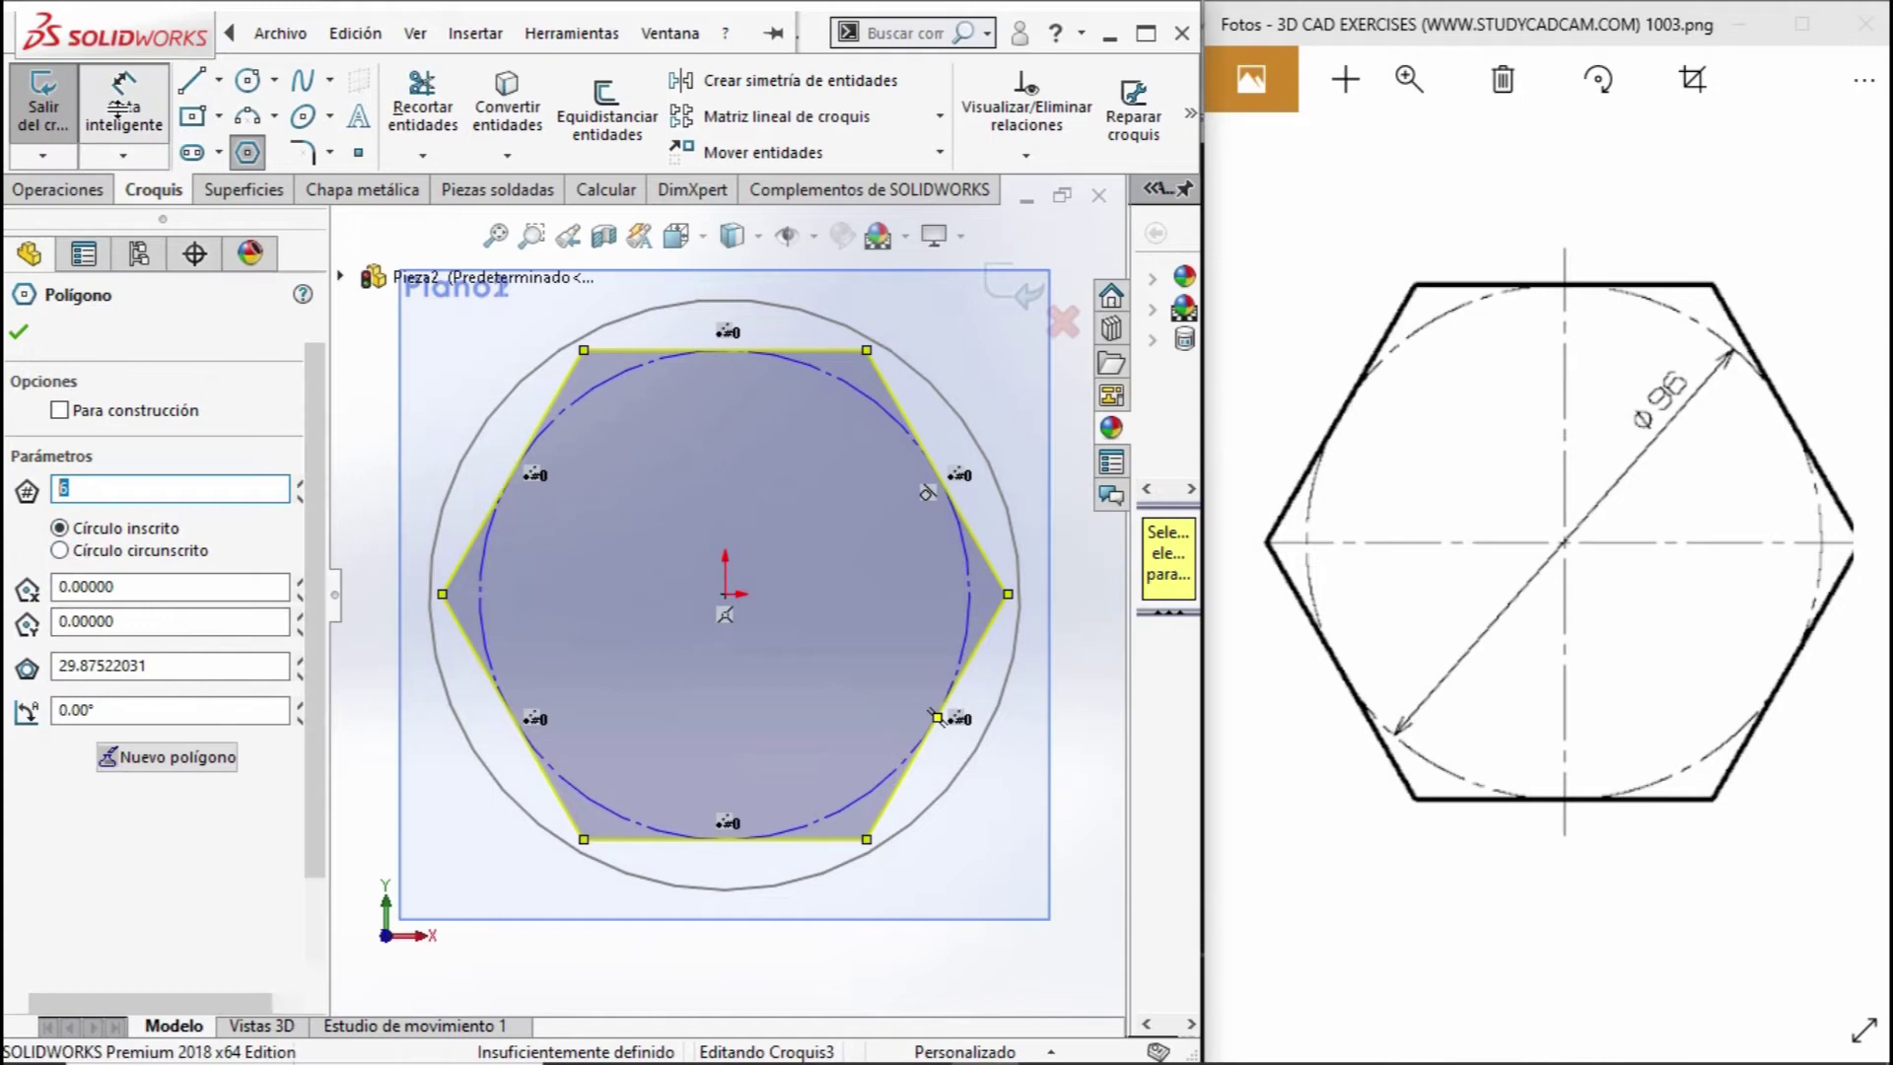
pyautogui.click(868, 392)
pyautogui.click(949, 367)
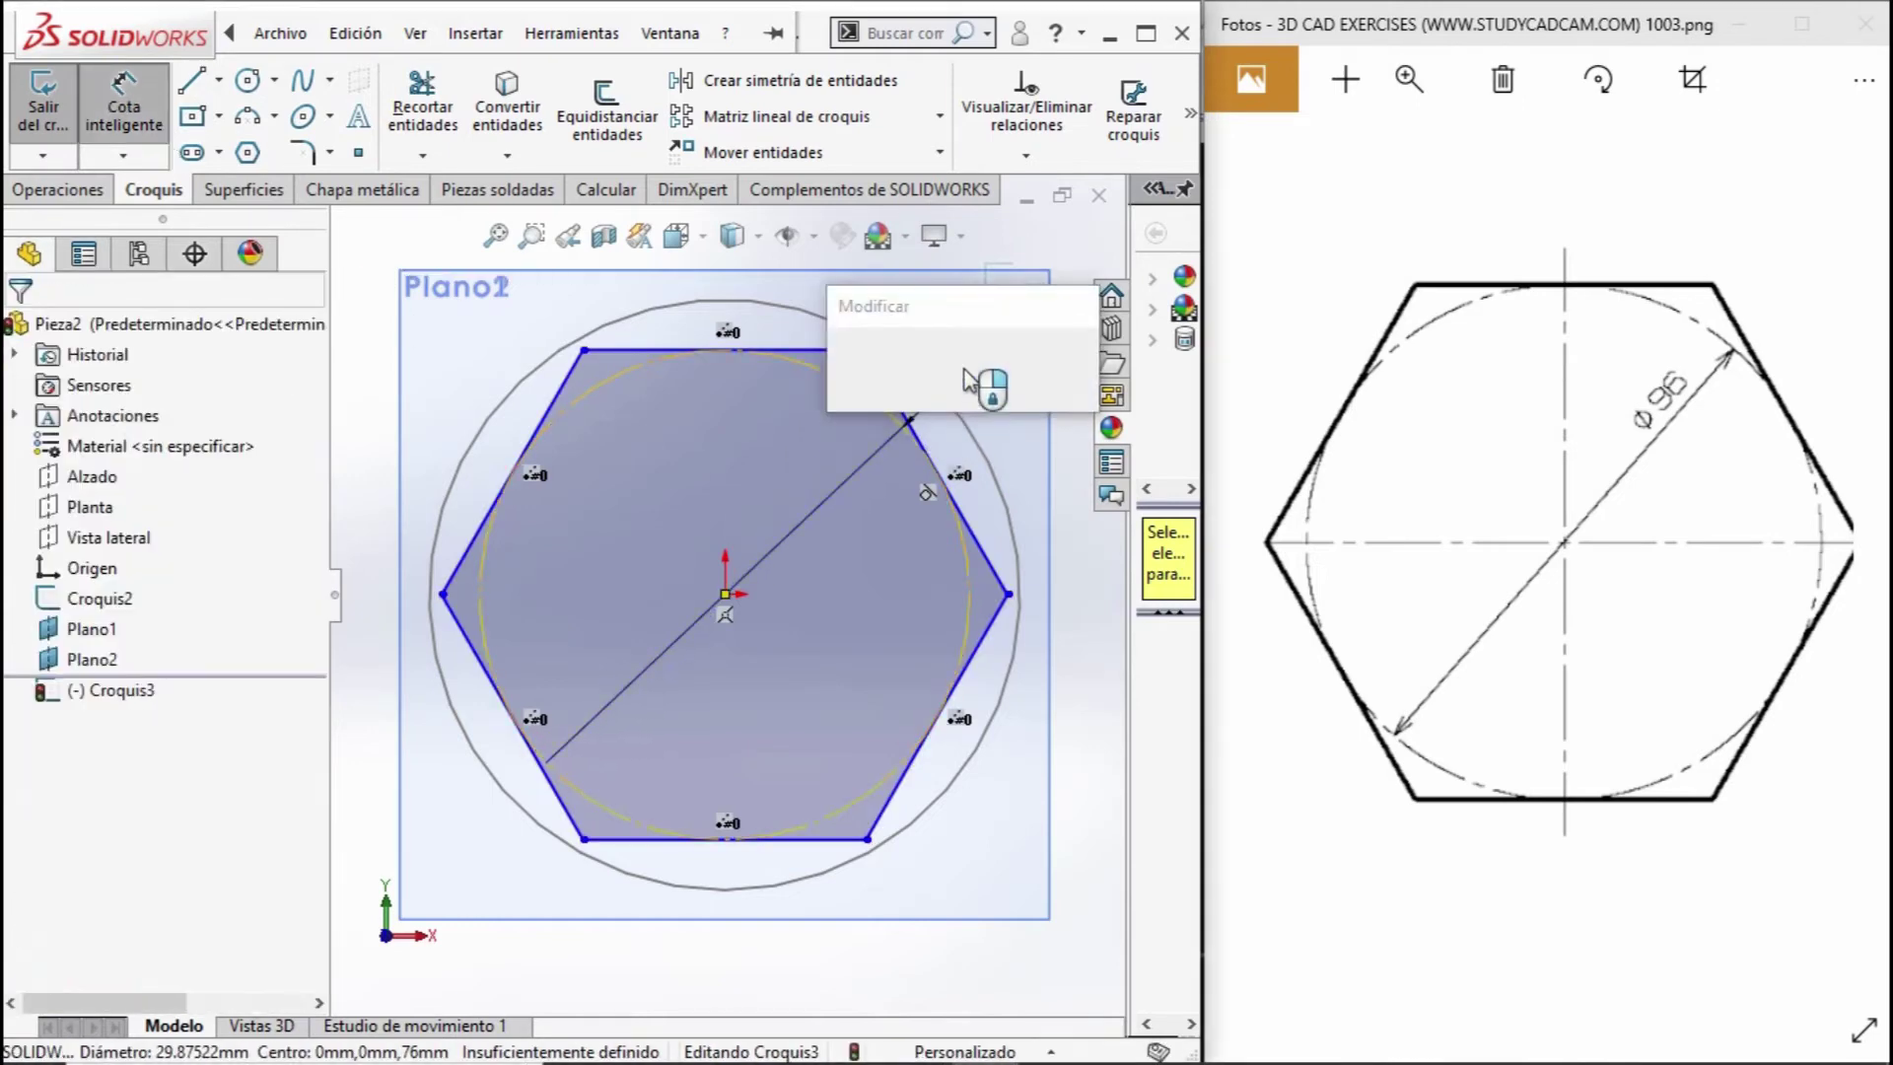
pyautogui.write('96')
pyautogui.press('Return')
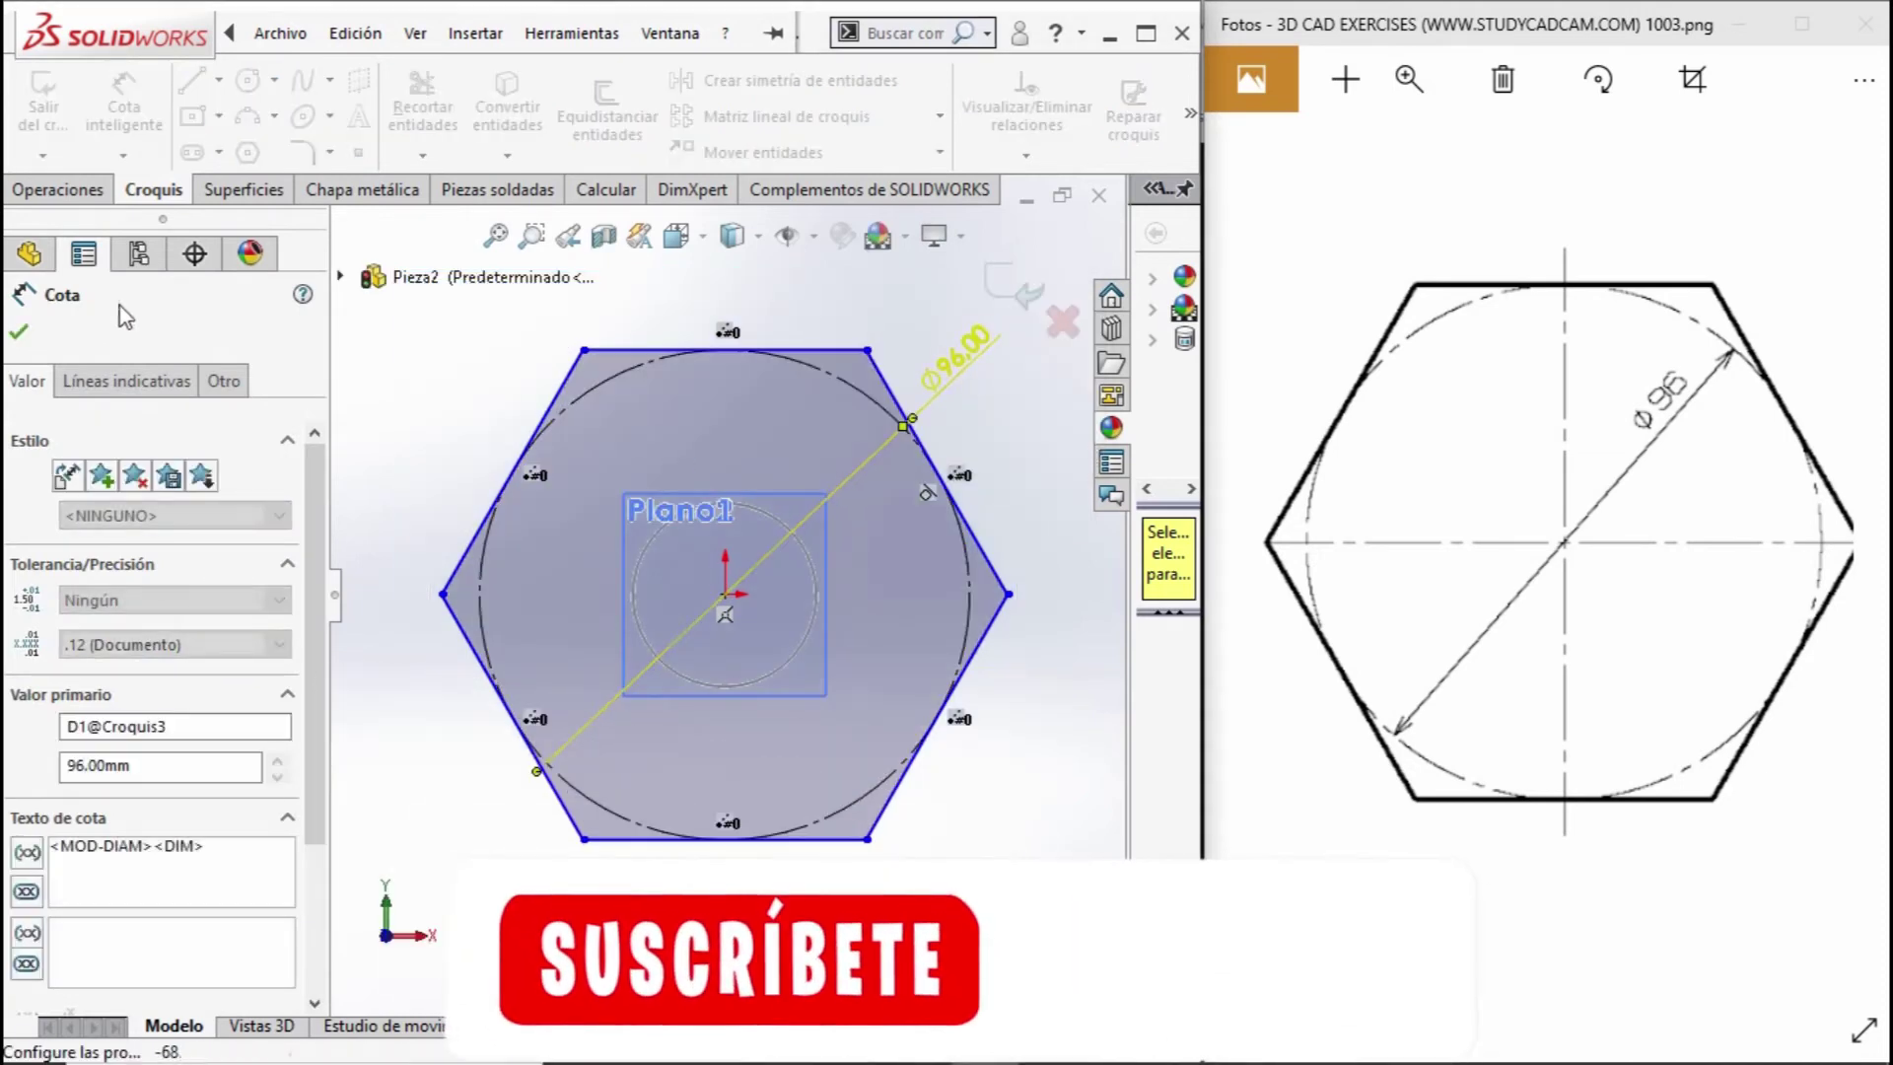
# Orbit the view obliquely and select Plano2.
pyautogui.click(22, 329)
pyautogui.scroll(3, 706, 629)
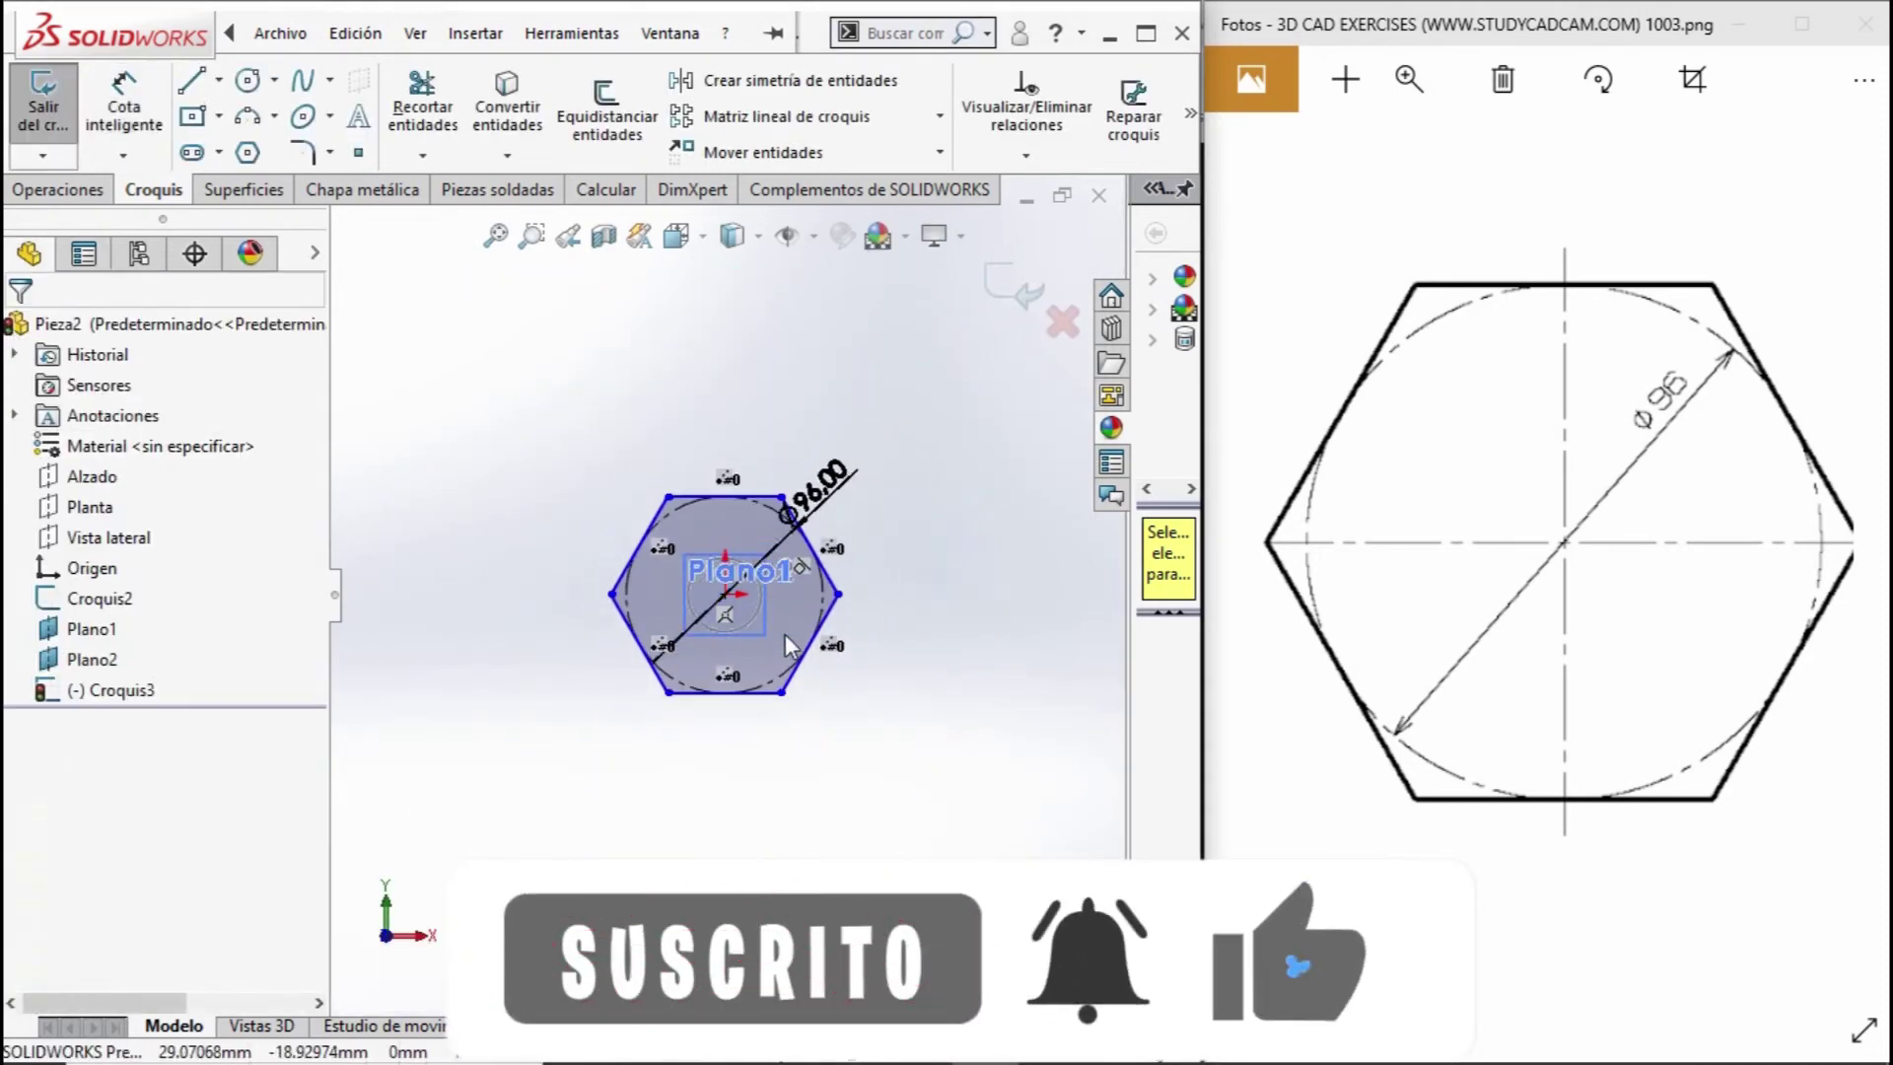
pyautogui.moveTo(785, 635); pyautogui.dragTo(639, 669, button='middle')
pyautogui.scroll(5, 1557, 542)
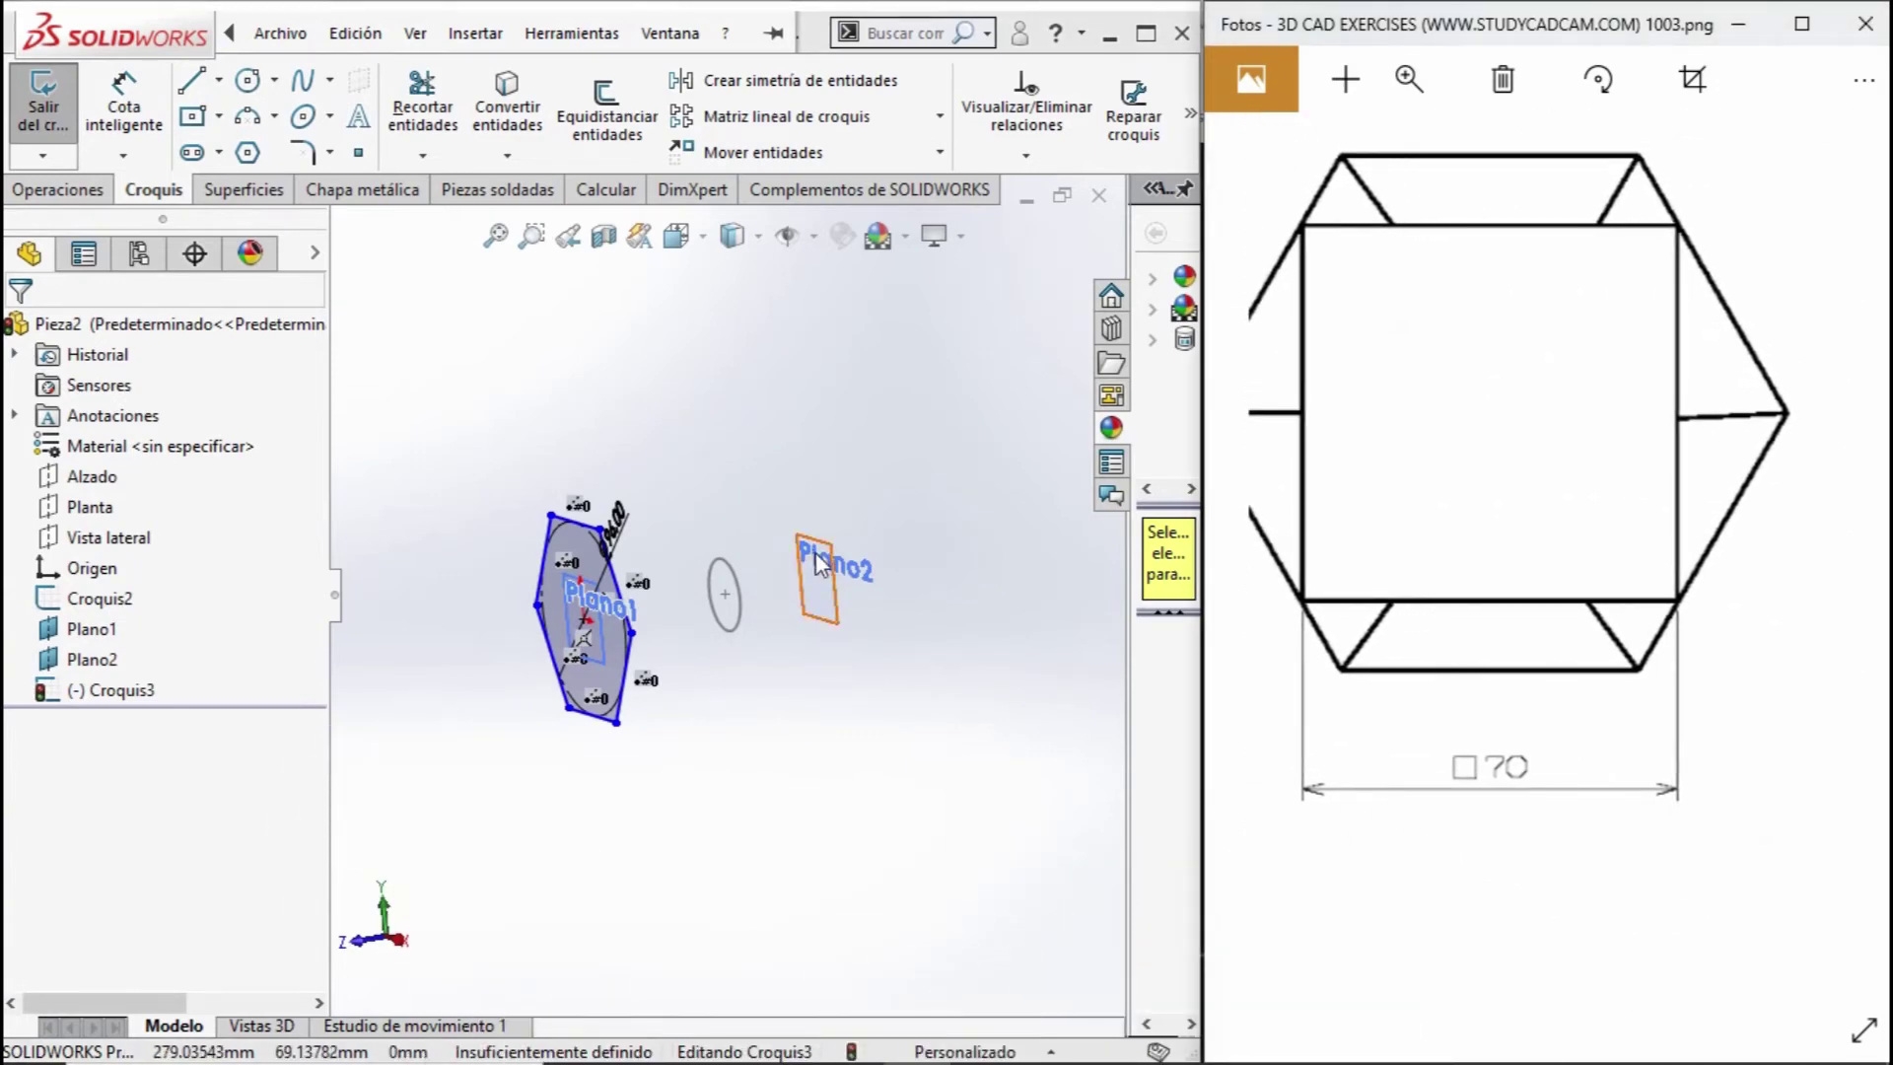
pyautogui.click(816, 605)
# Close Croquis3 and start sketch Croquis4 on Plano2, viewed normal to it.
pyautogui.rightClick(816, 605)
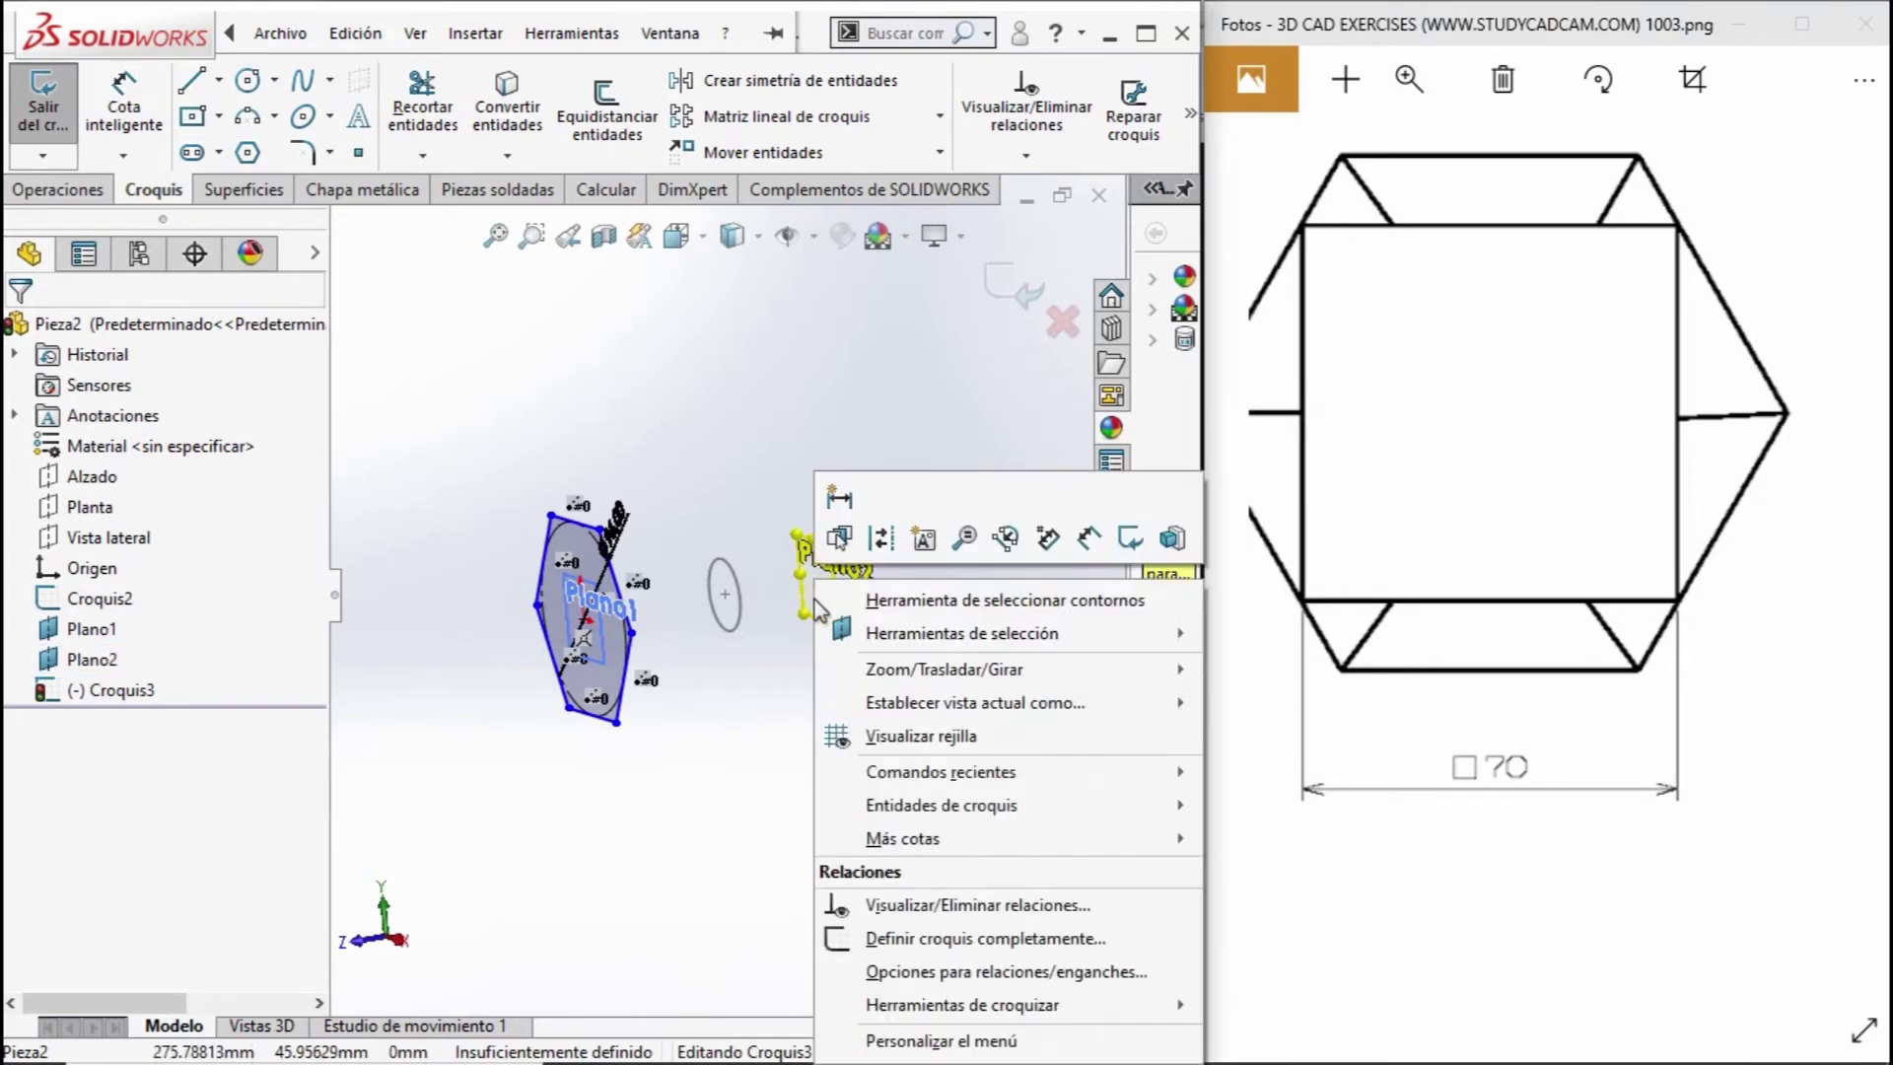
pyautogui.click(1025, 295)
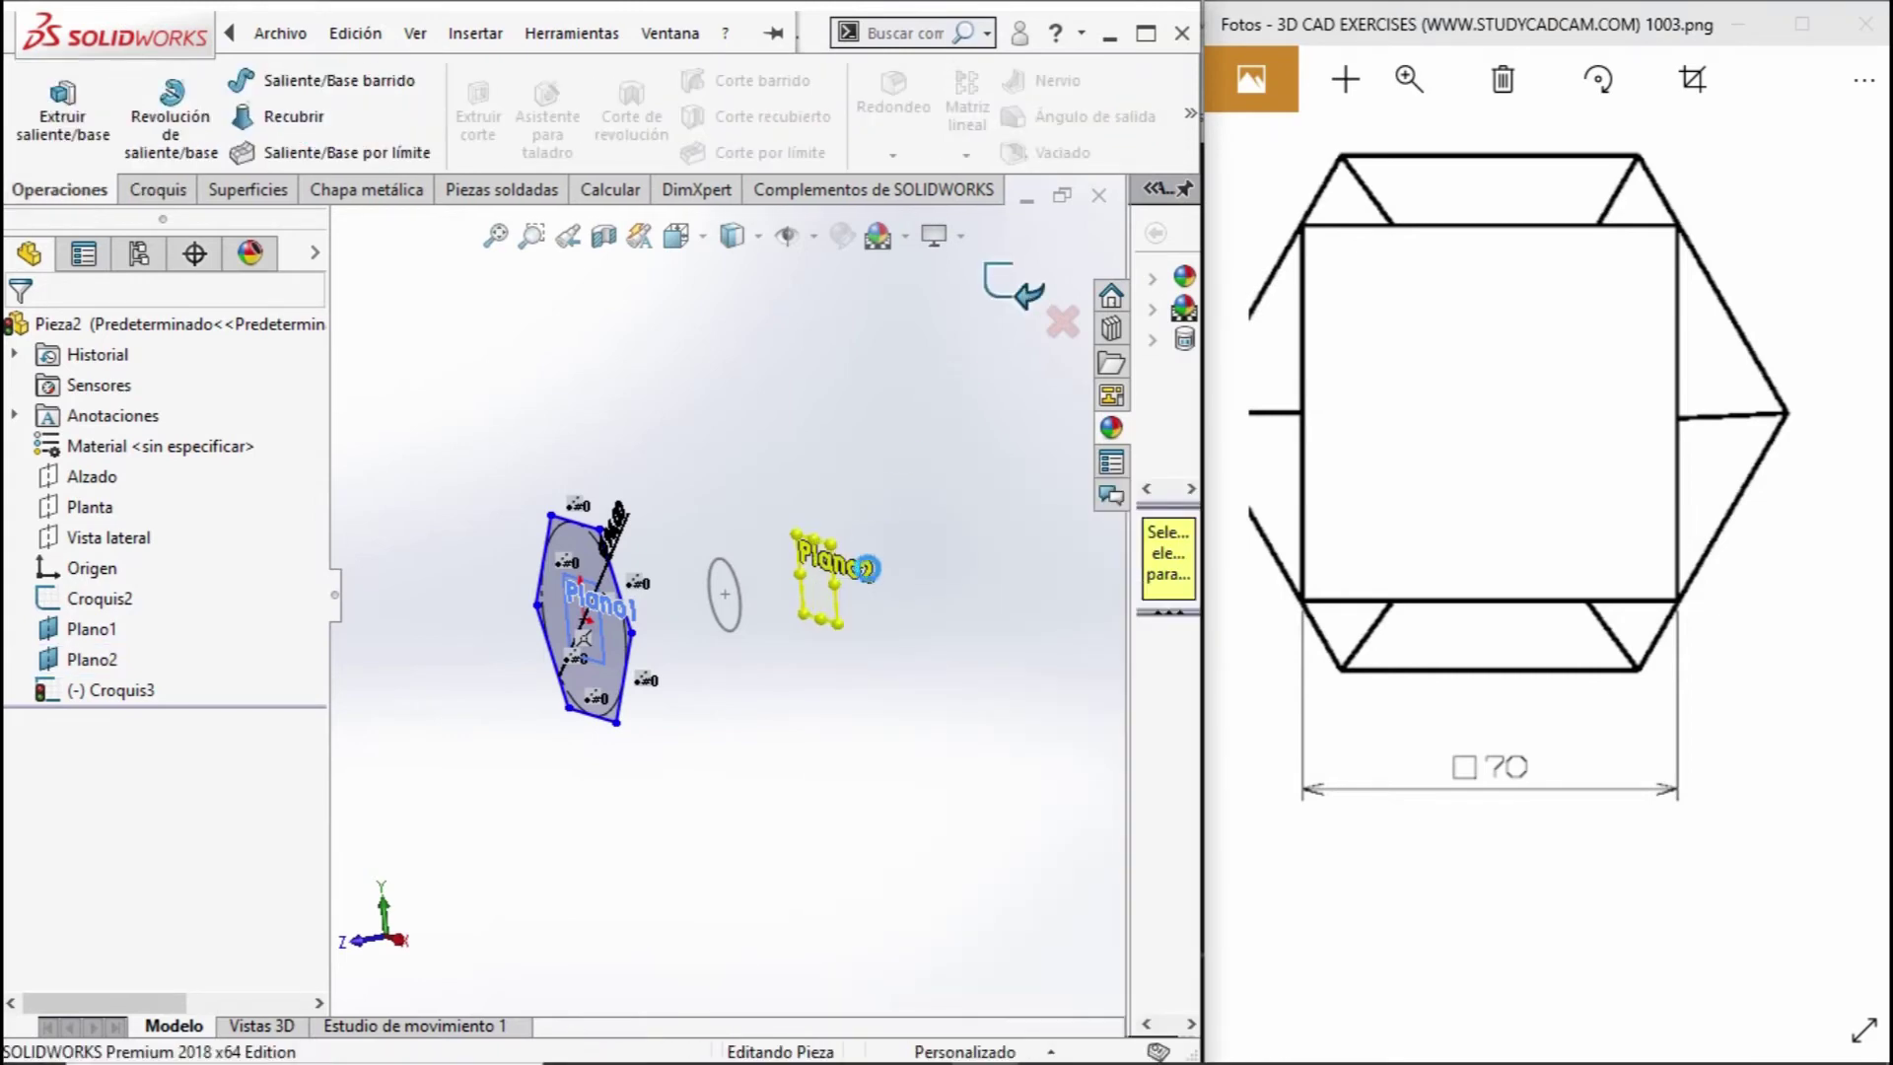
pyautogui.rightClick(844, 564)
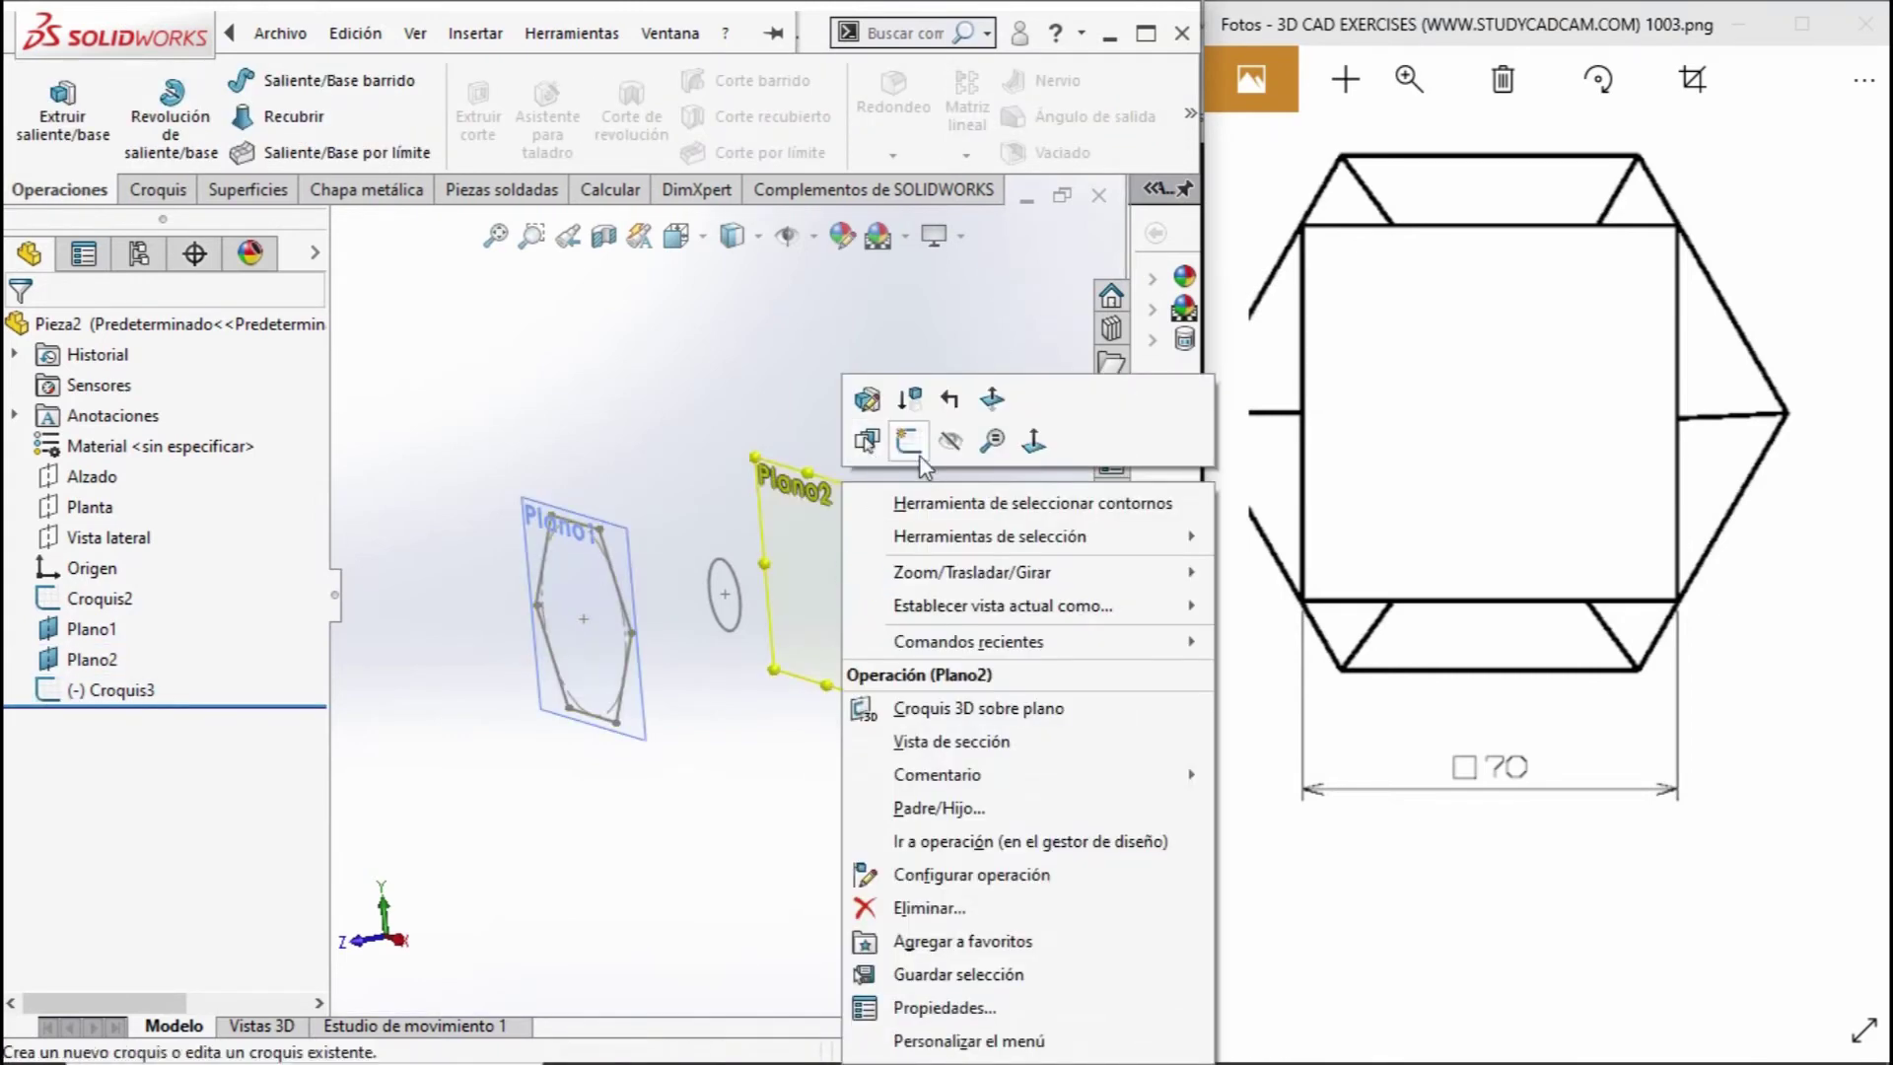
pyautogui.click(907, 440)
pyautogui.hotkey('ctrl', '8')
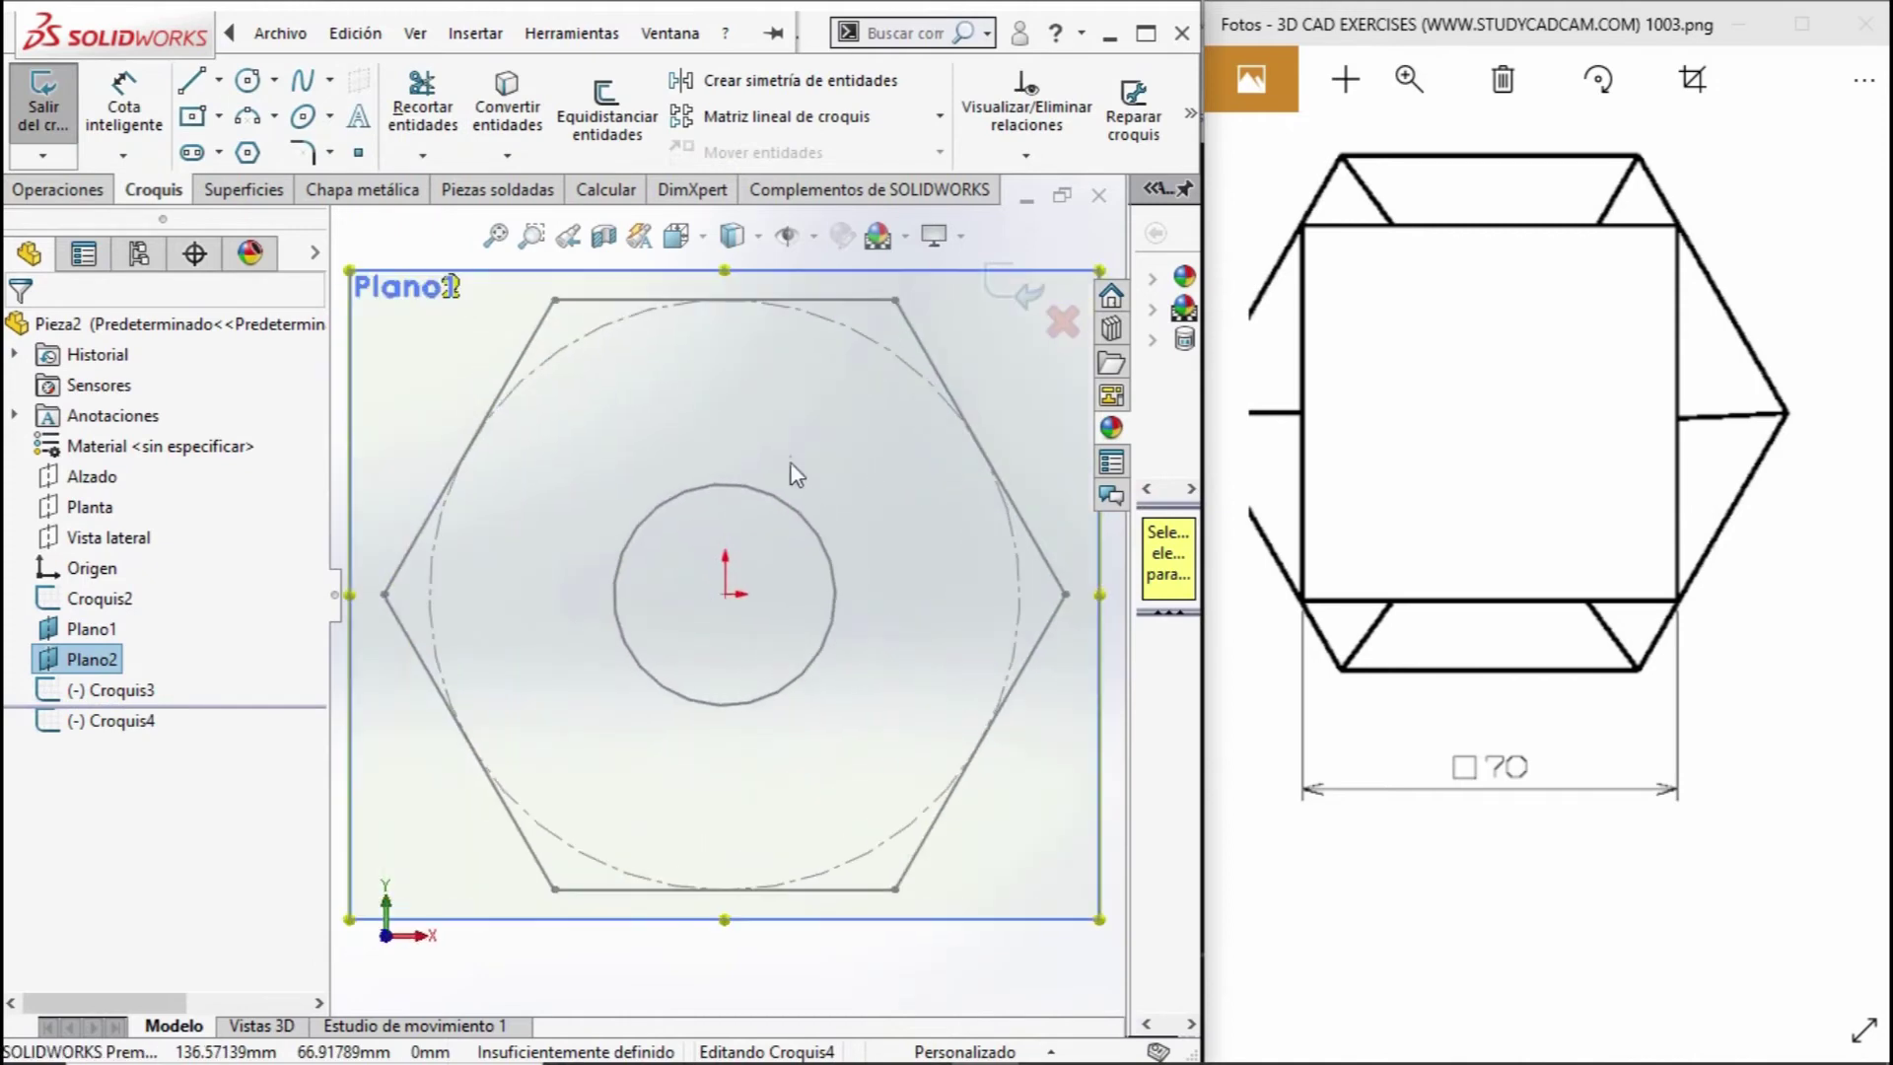
pyautogui.click(572, 33)
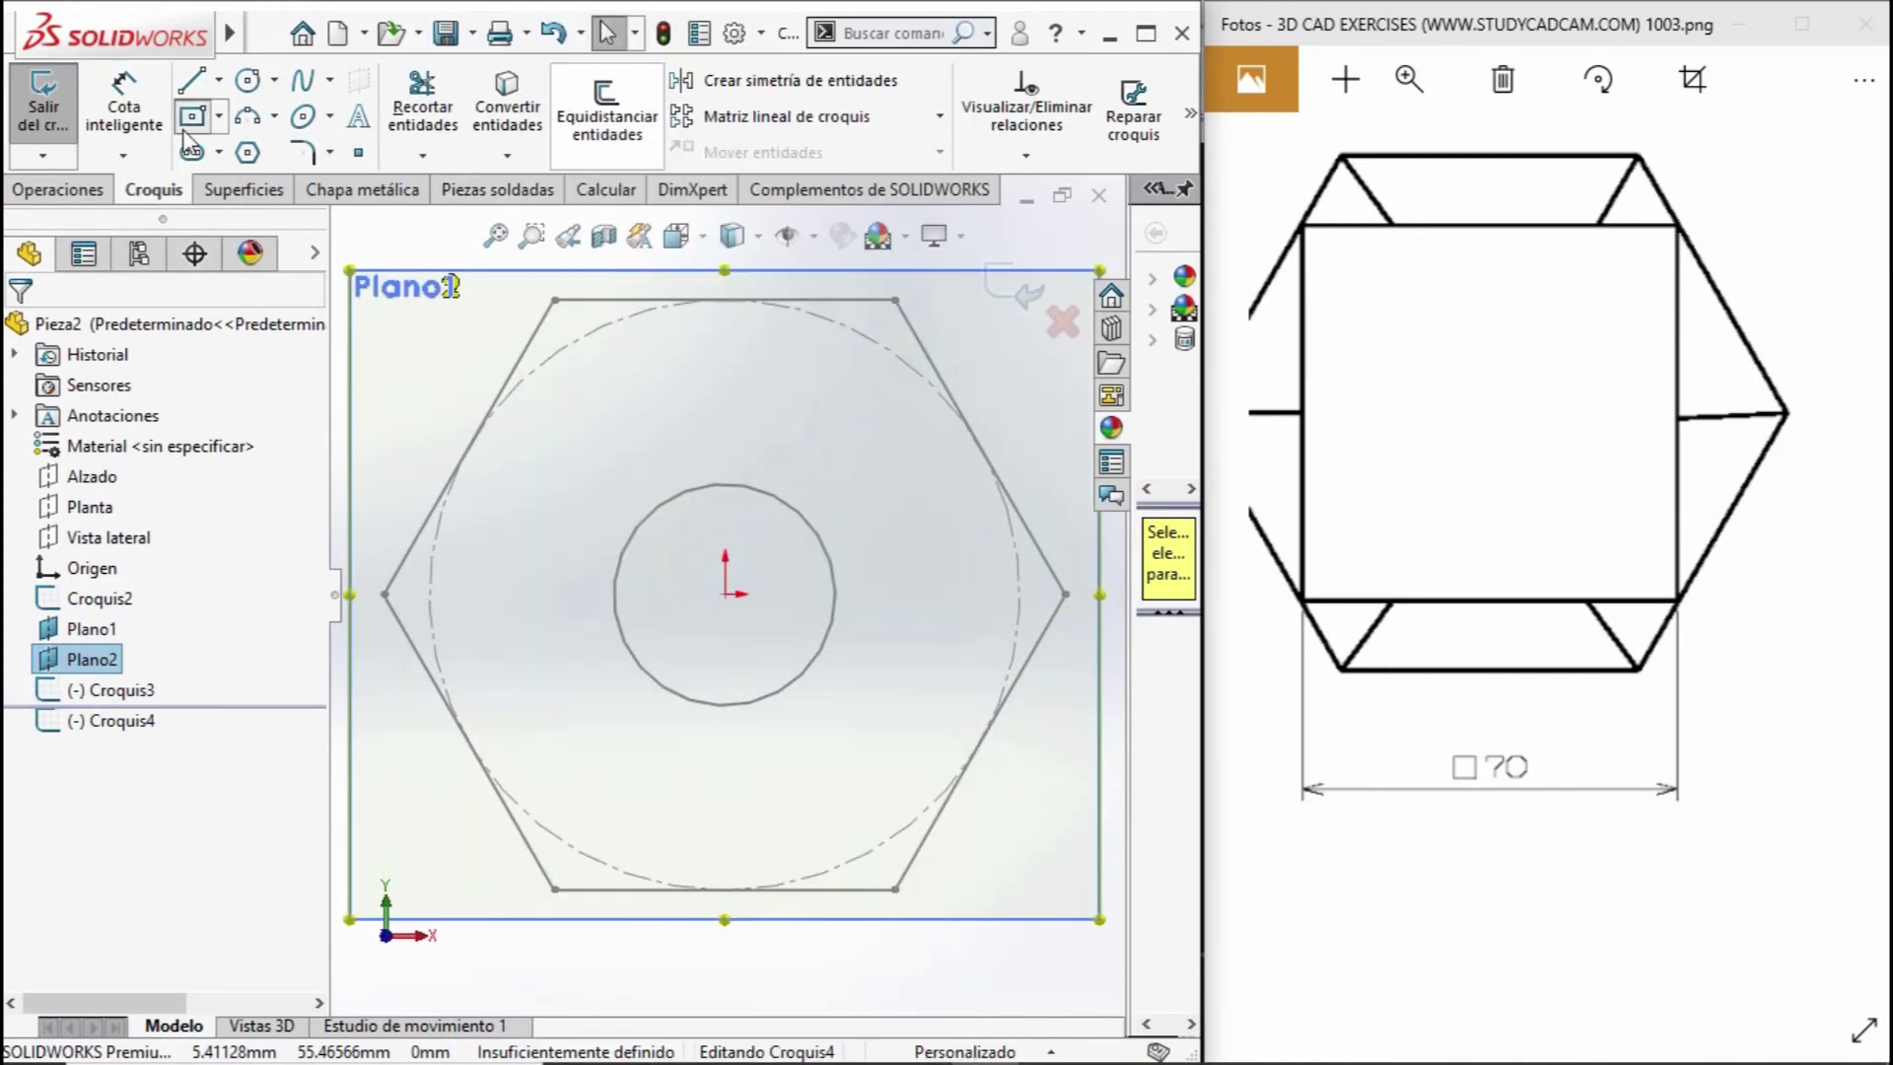
# Draw an origin-centred rectangle with a 70 mm bottom edge, then dimension left edge to centre.
pyautogui.click(192, 117)
pyautogui.click(725, 594)
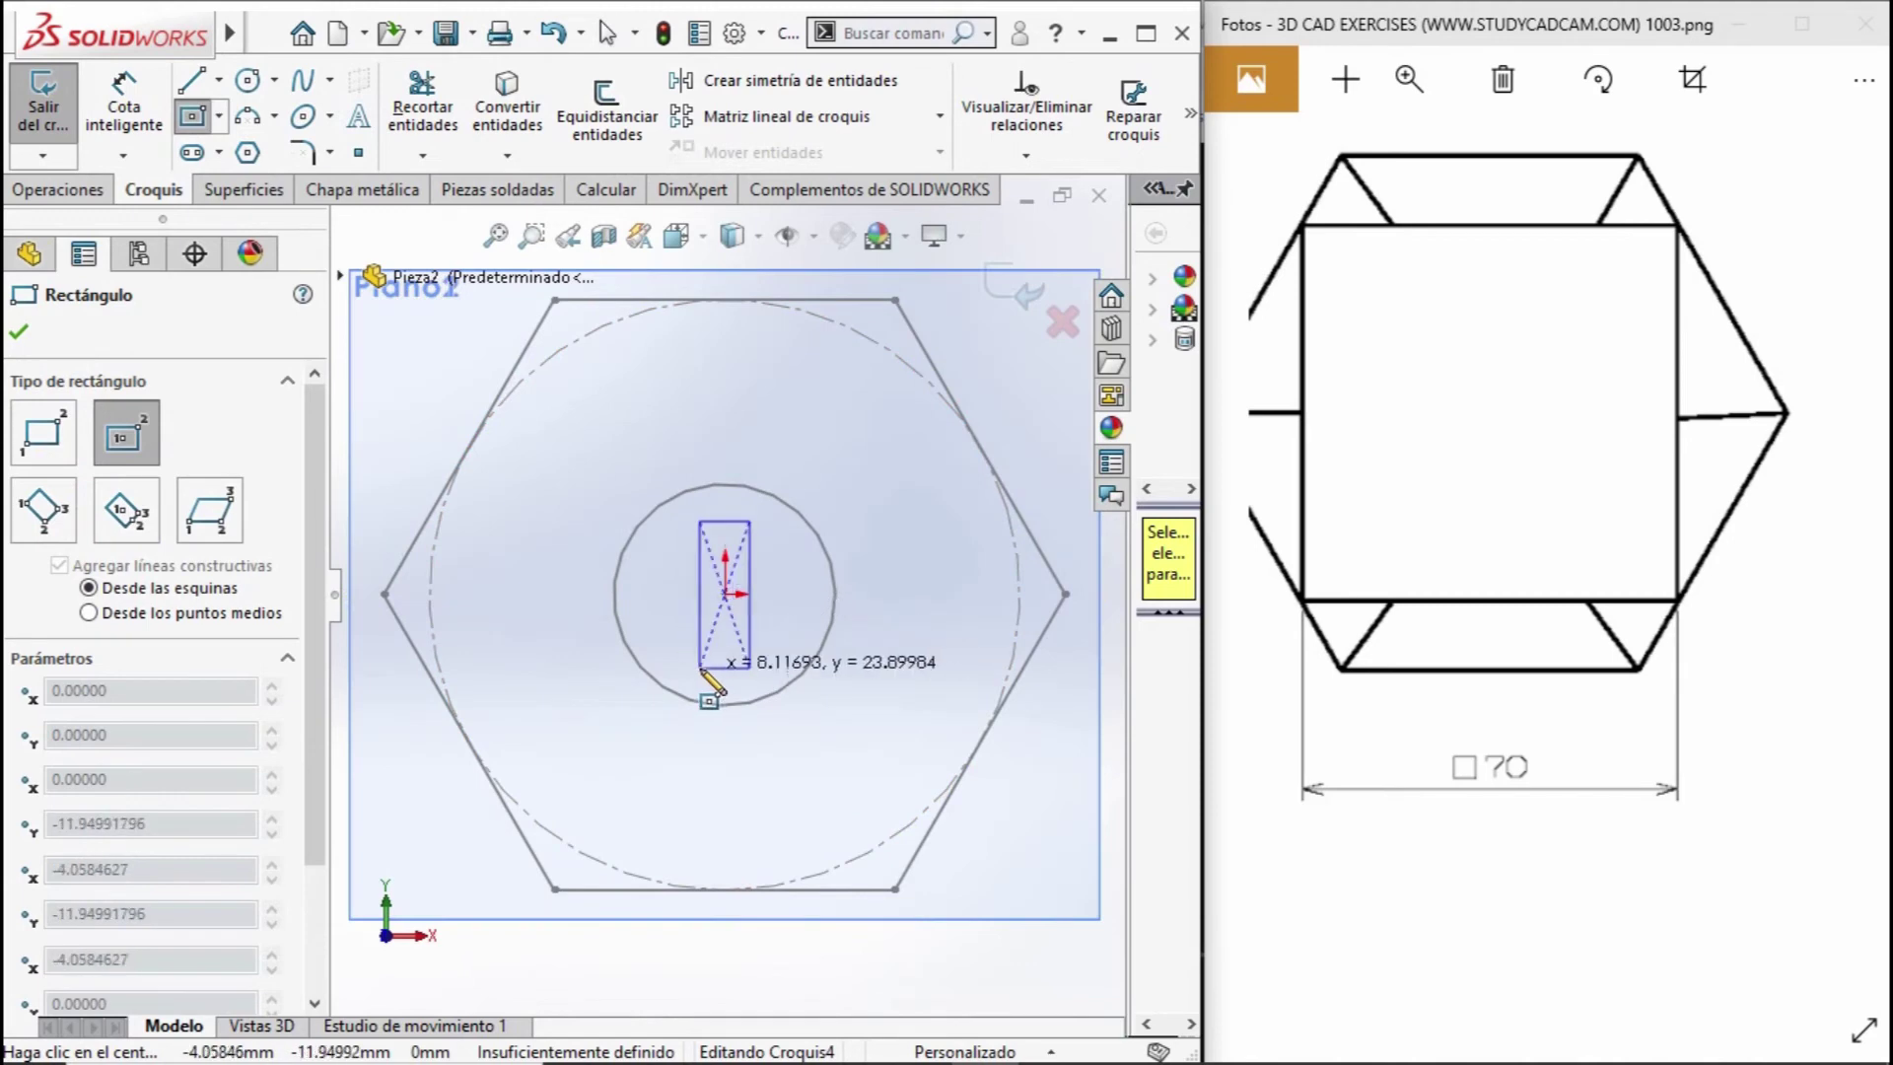
pyautogui.click(900, 736)
pyautogui.press('d')
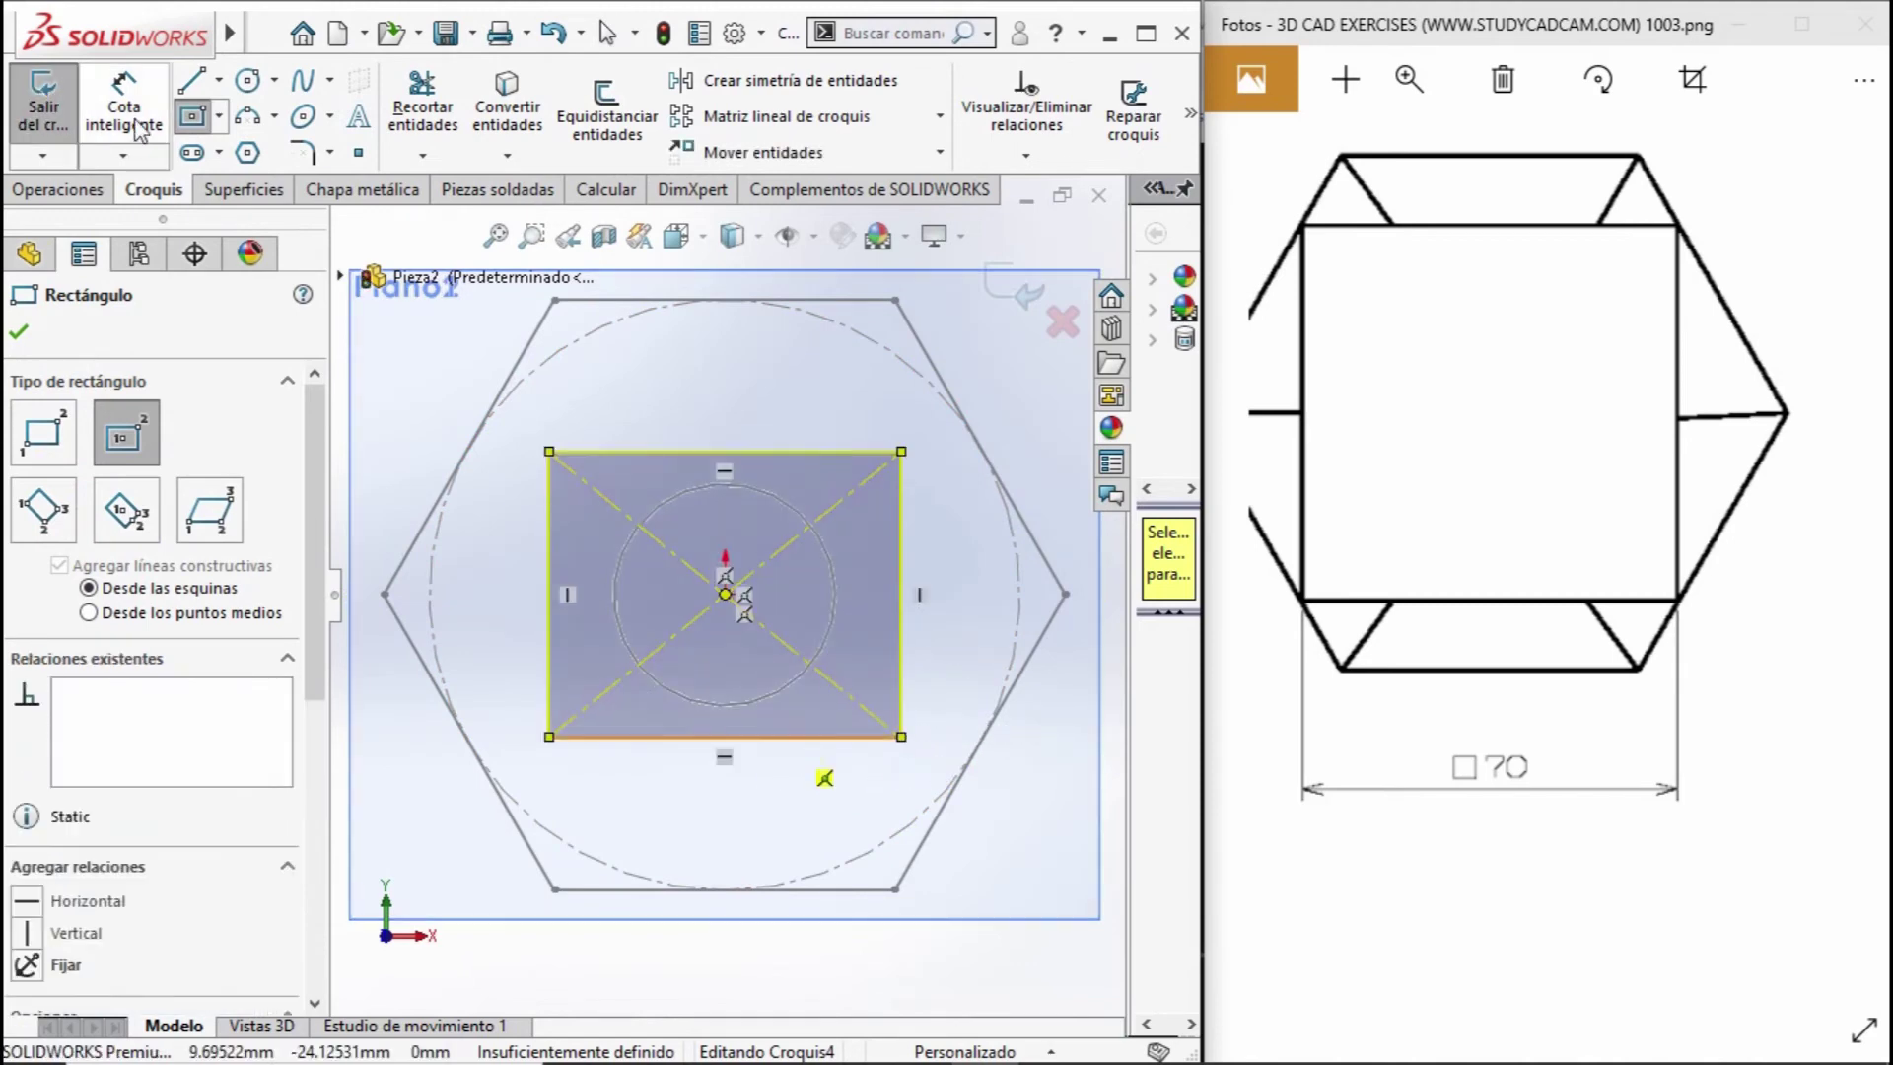
pyautogui.click(665, 741)
pyautogui.click(684, 848)
pyautogui.write('70')
pyautogui.press('Return')
pyautogui.click(548, 641)
pyautogui.click(725, 594)
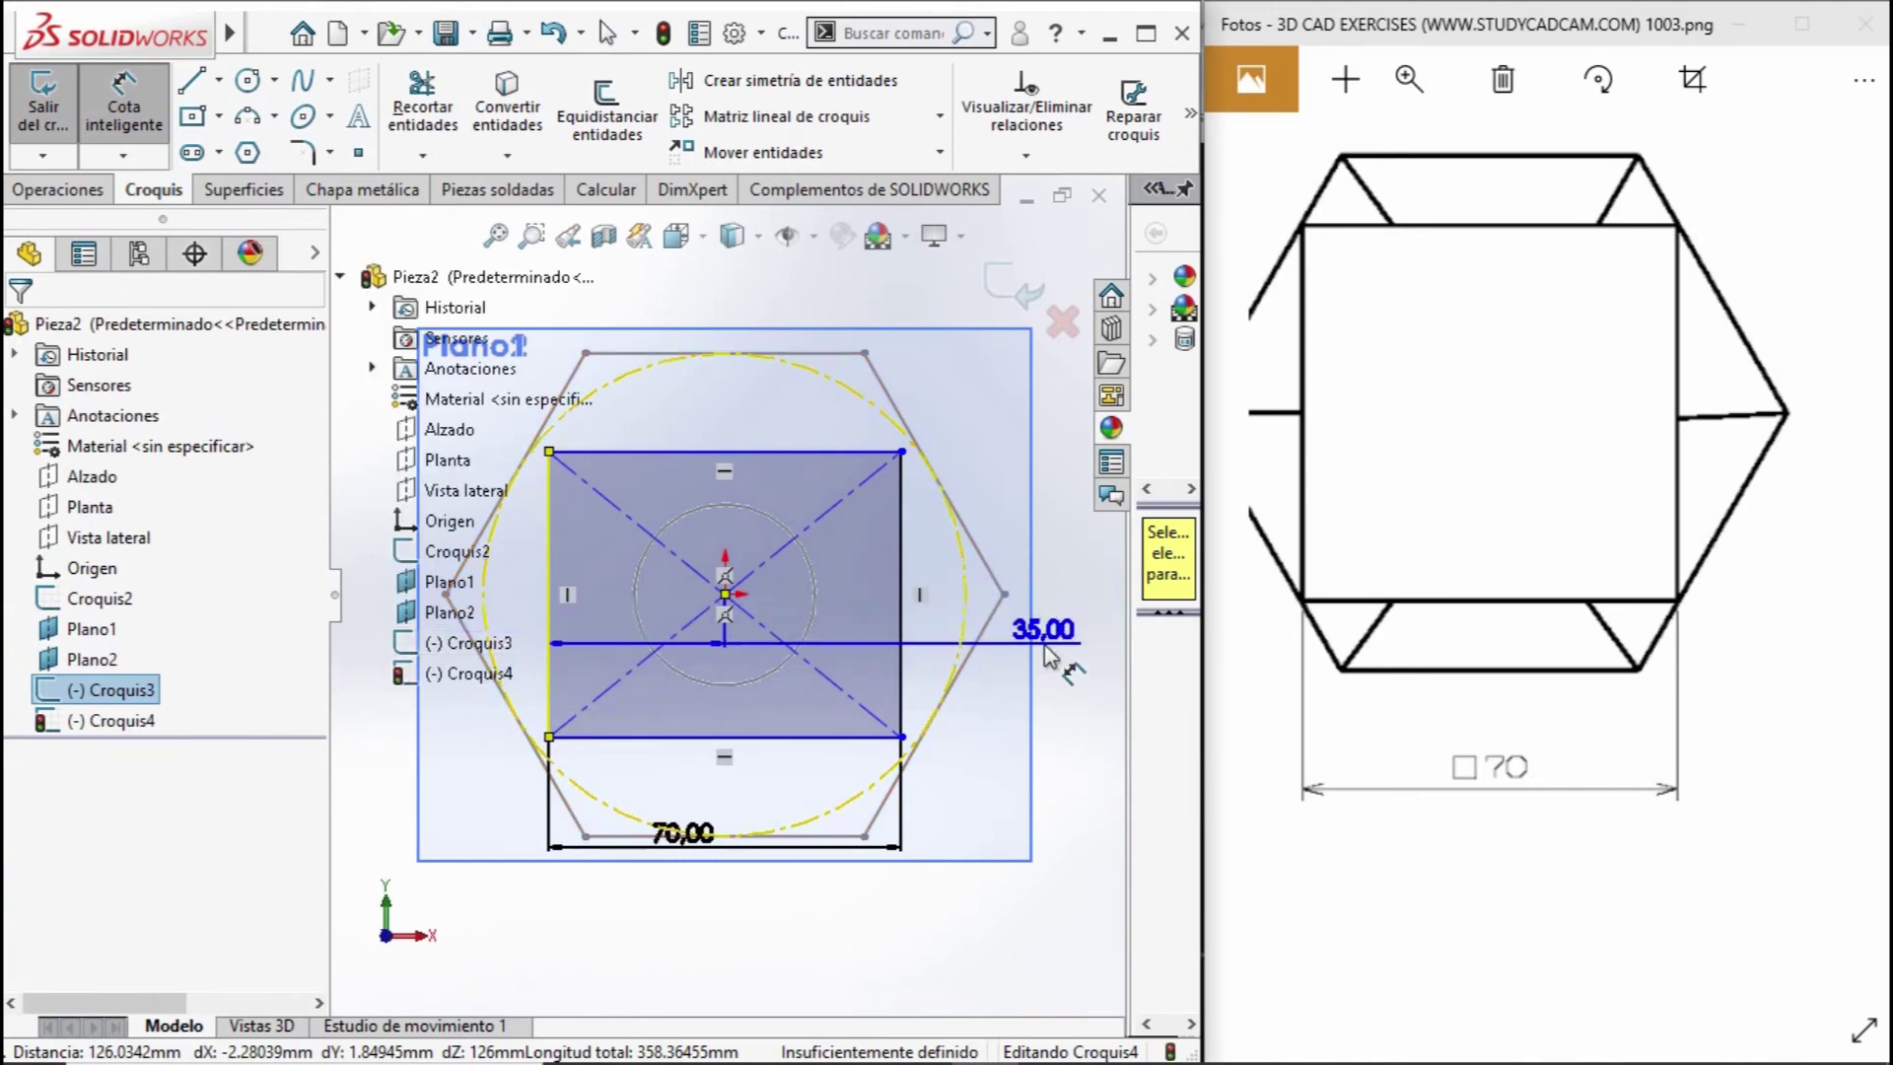
pyautogui.click(1047, 656)
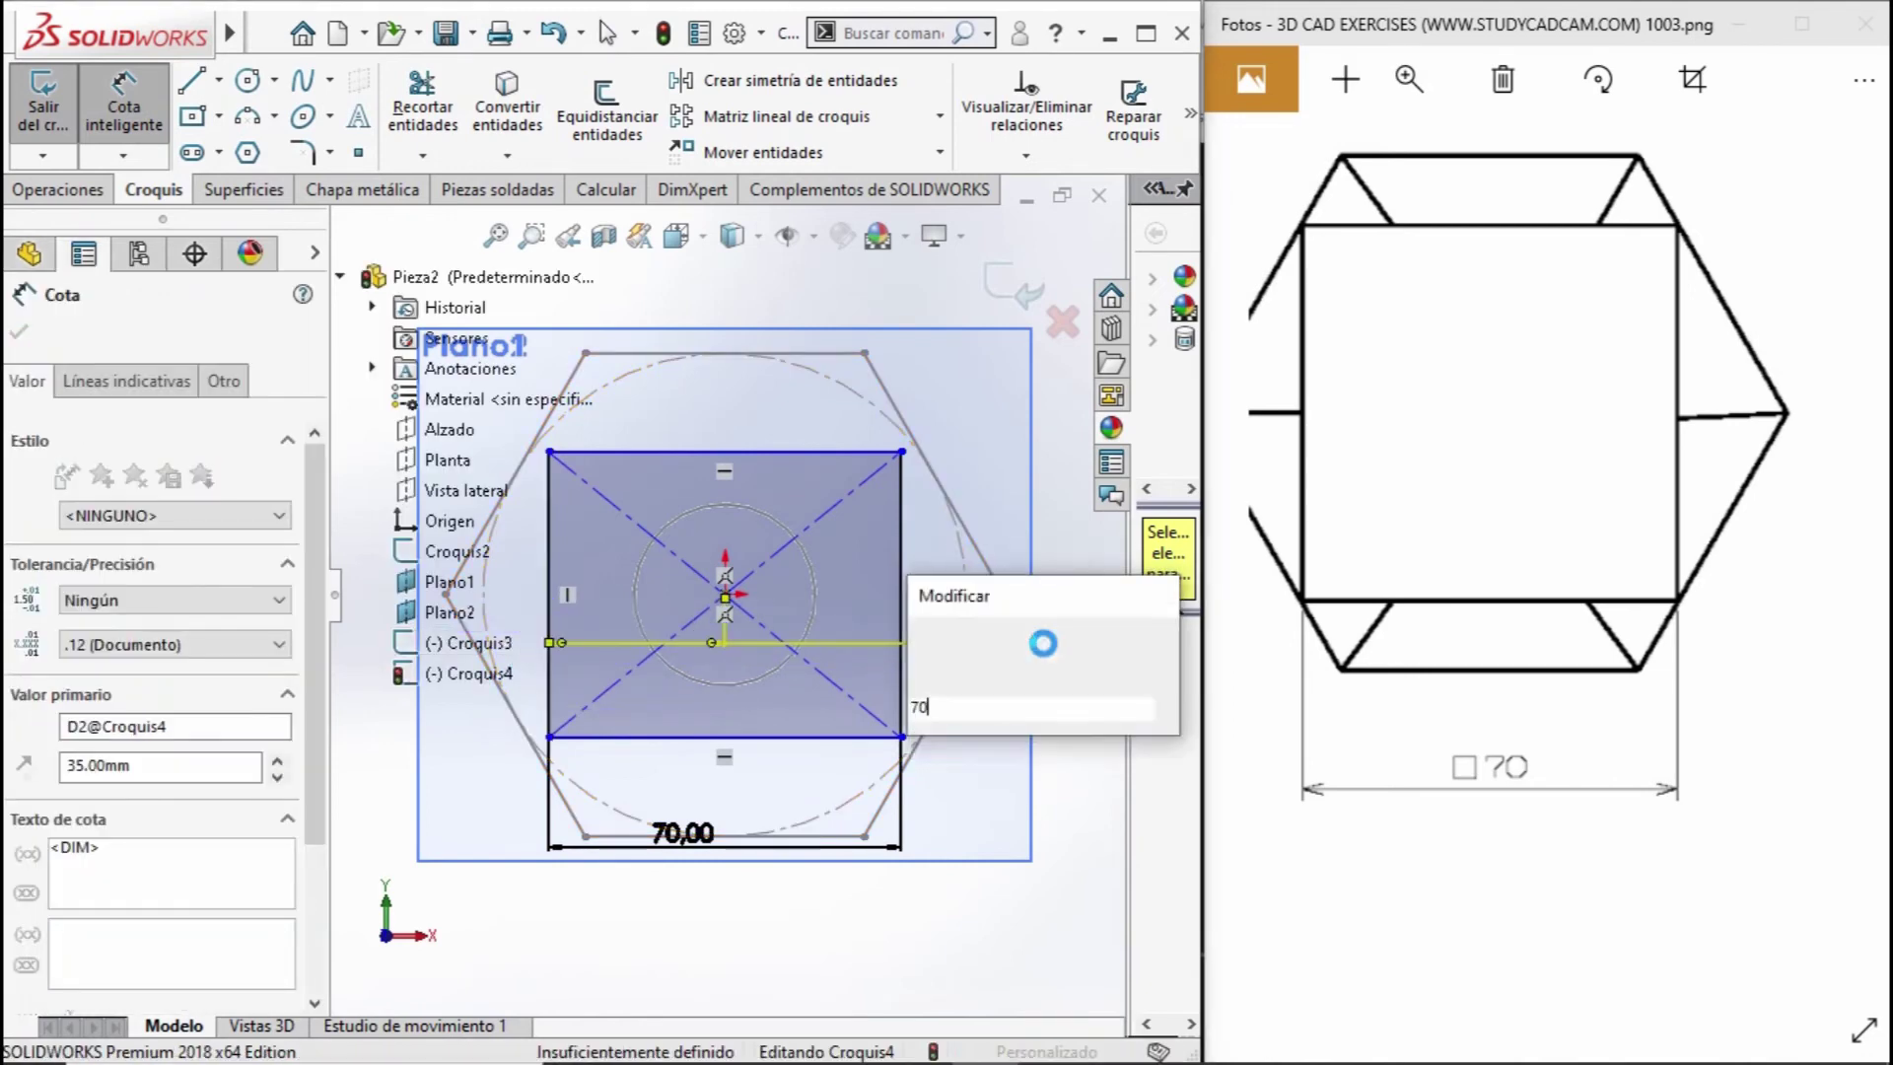
# Discard the conflicting dimension, make bottom and left edges equal, and close Croquis4.
pyautogui.press('Return')
pyautogui.press('f')
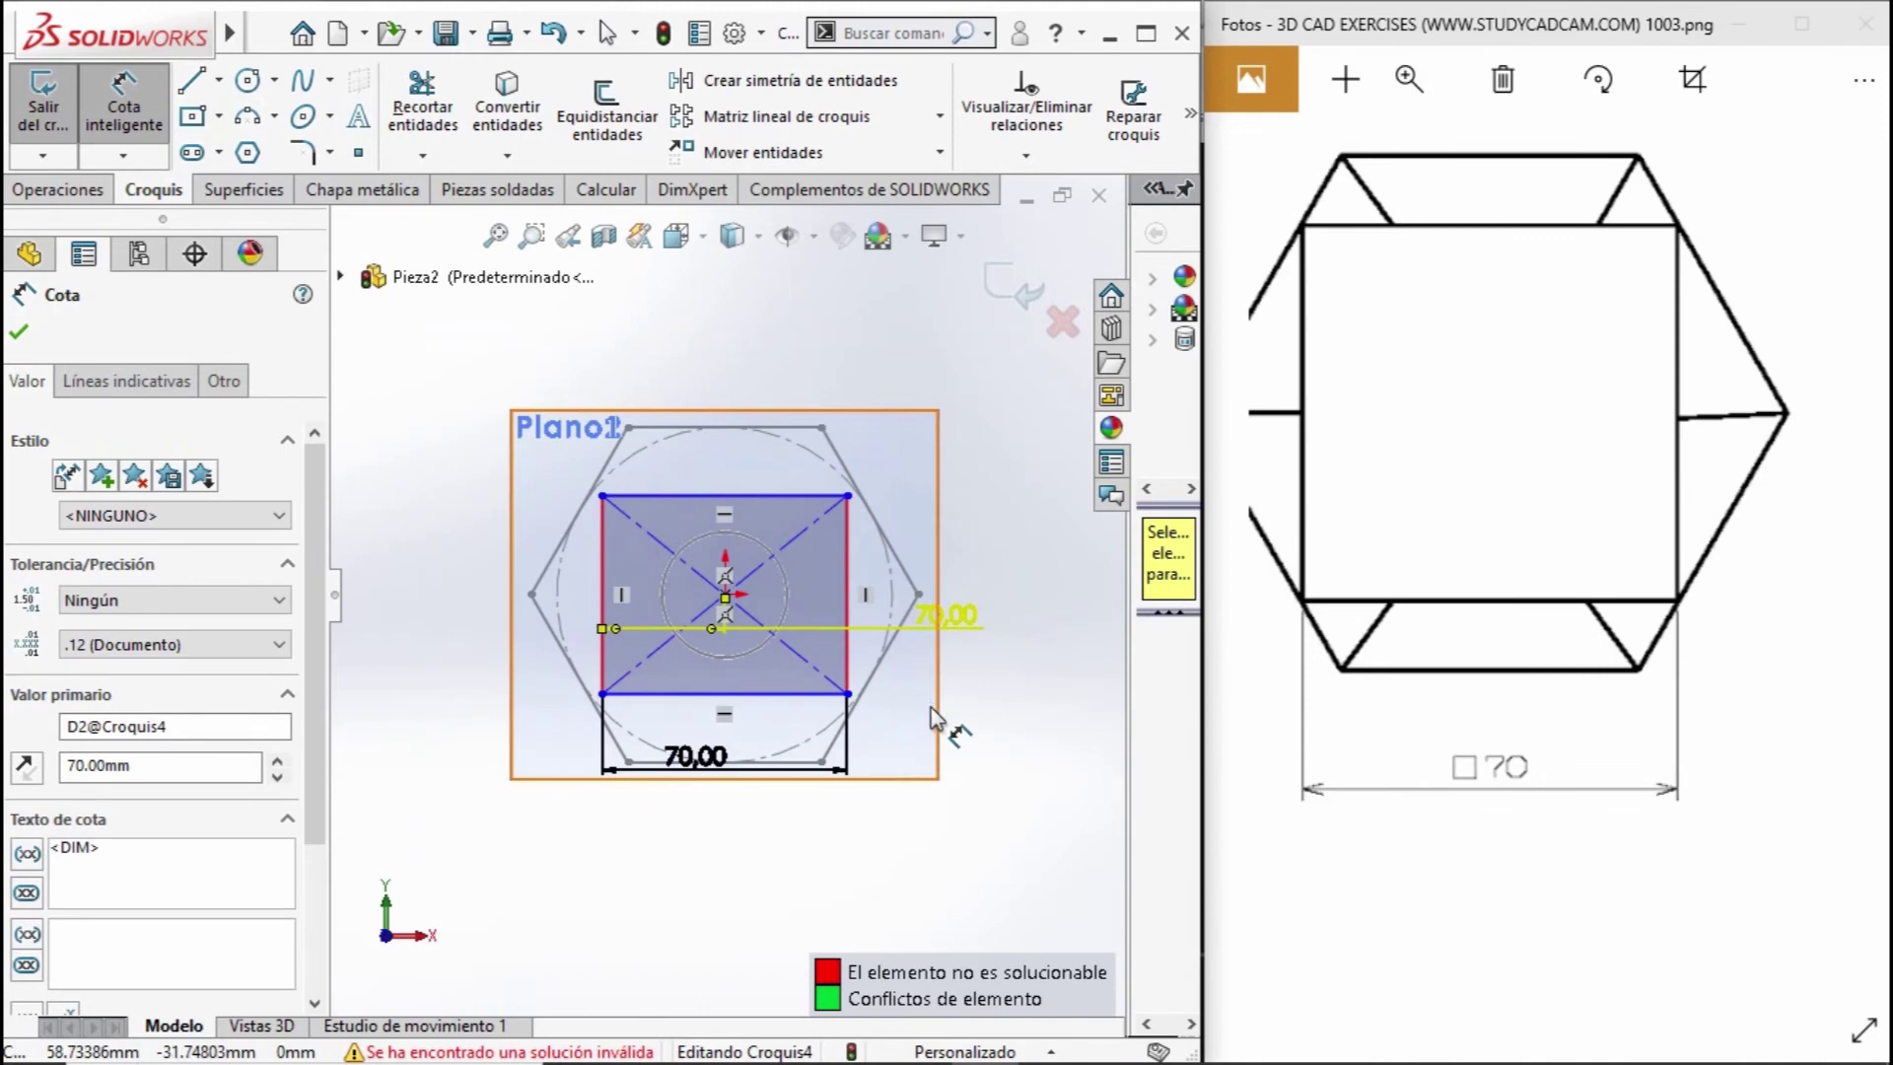
pyautogui.press('Escape')
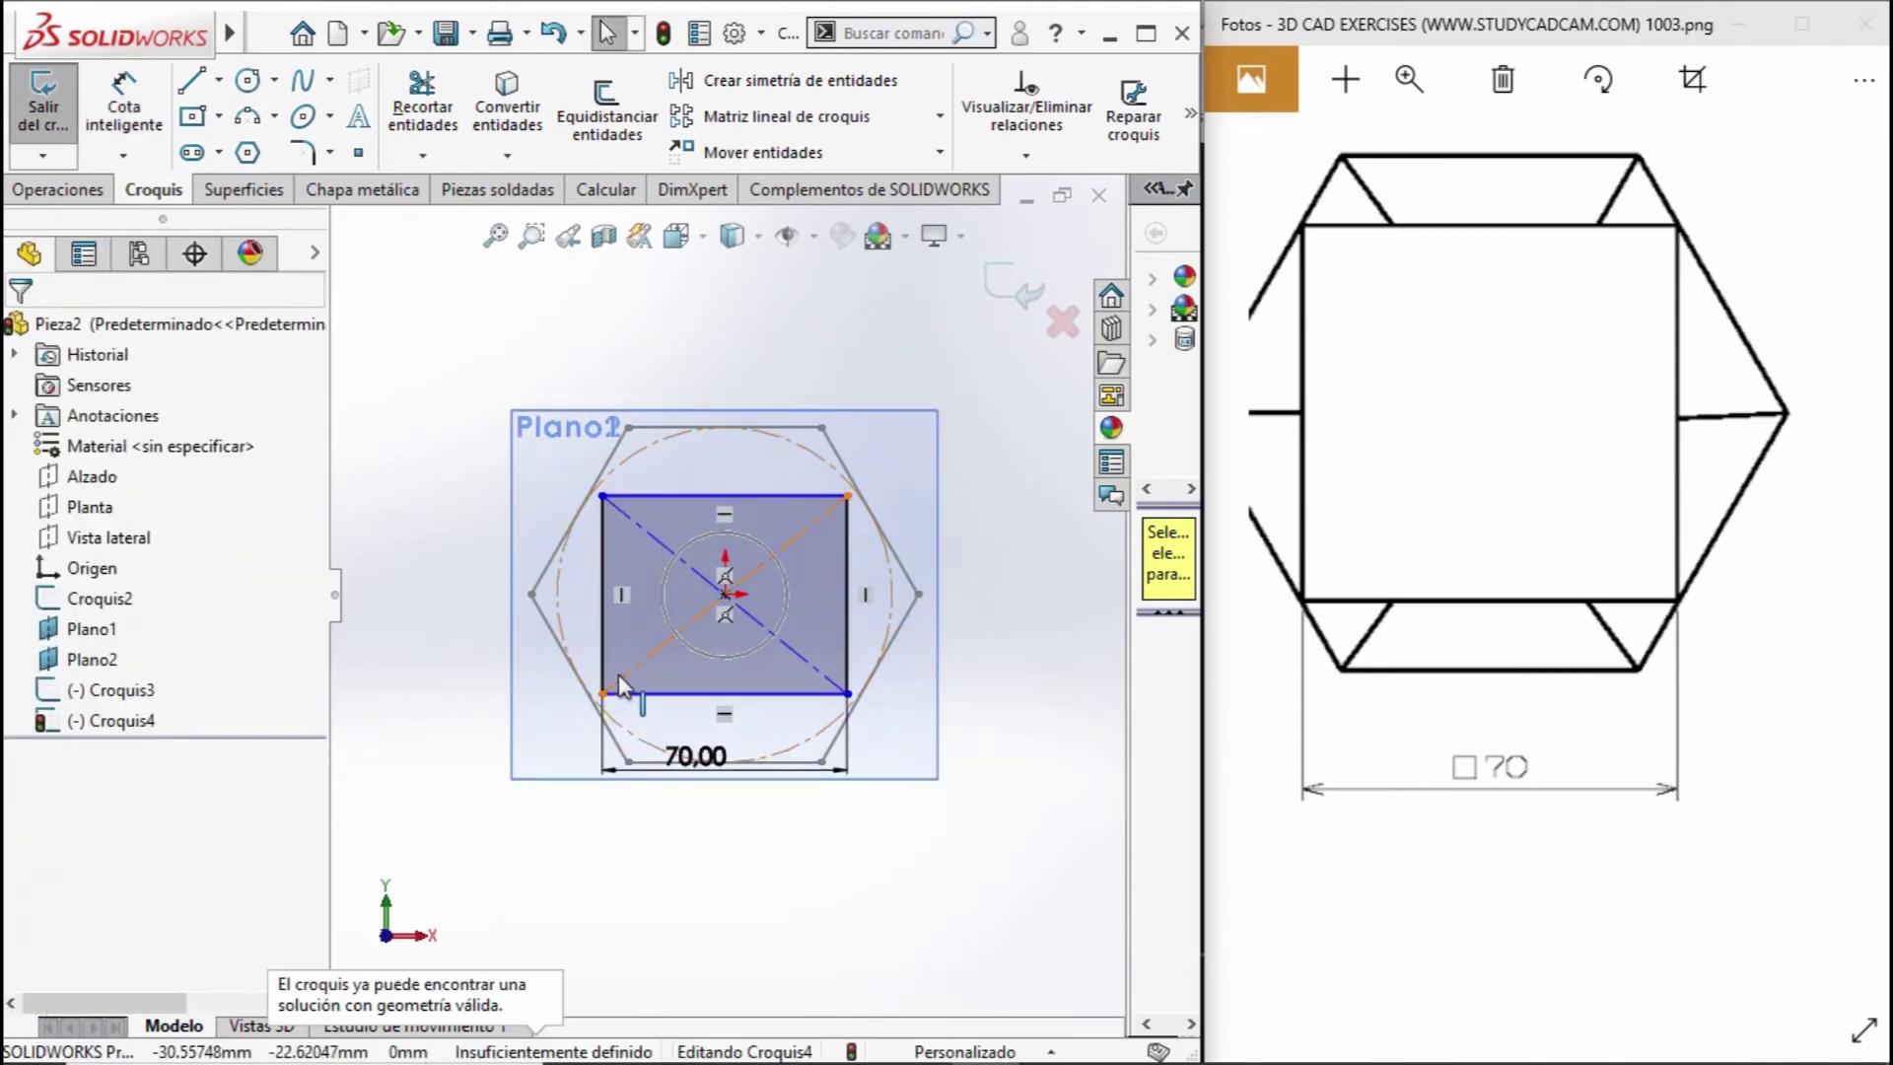
pyautogui.click(637, 695)
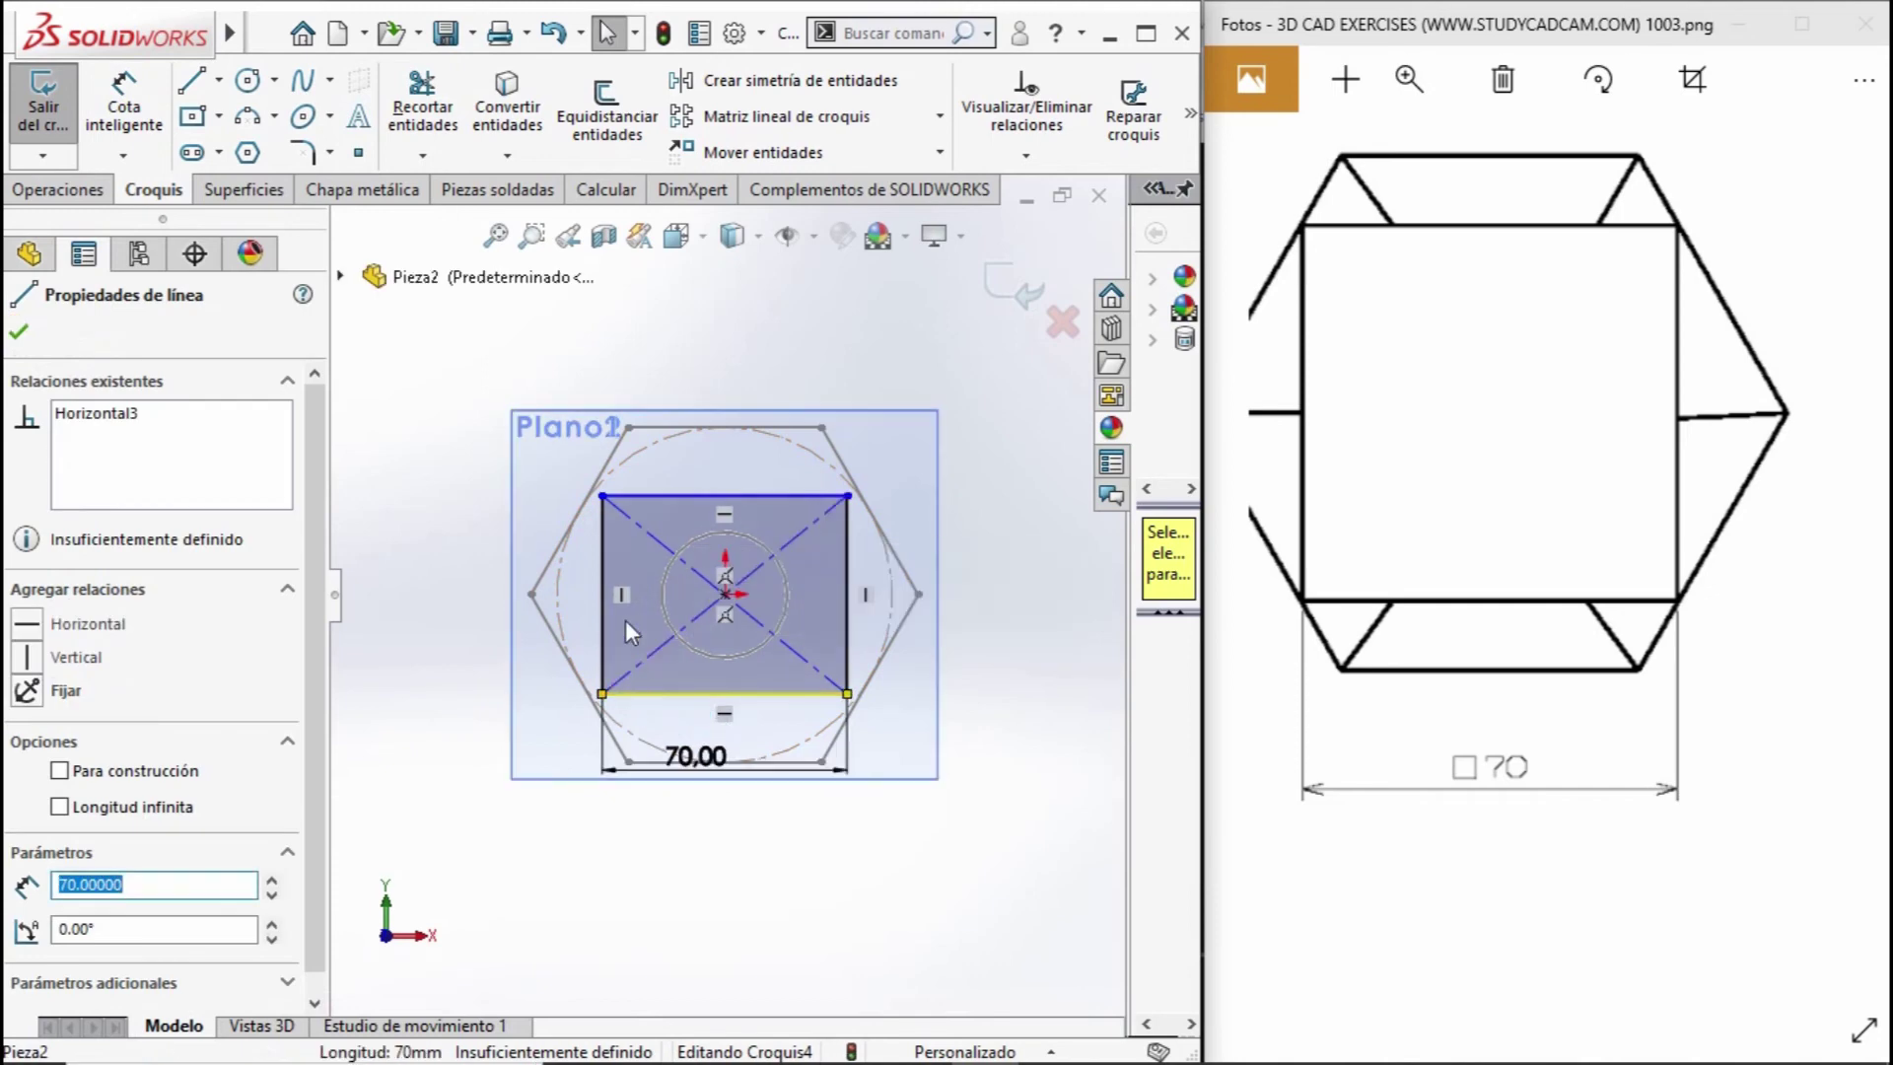
pyautogui.click(607, 583)
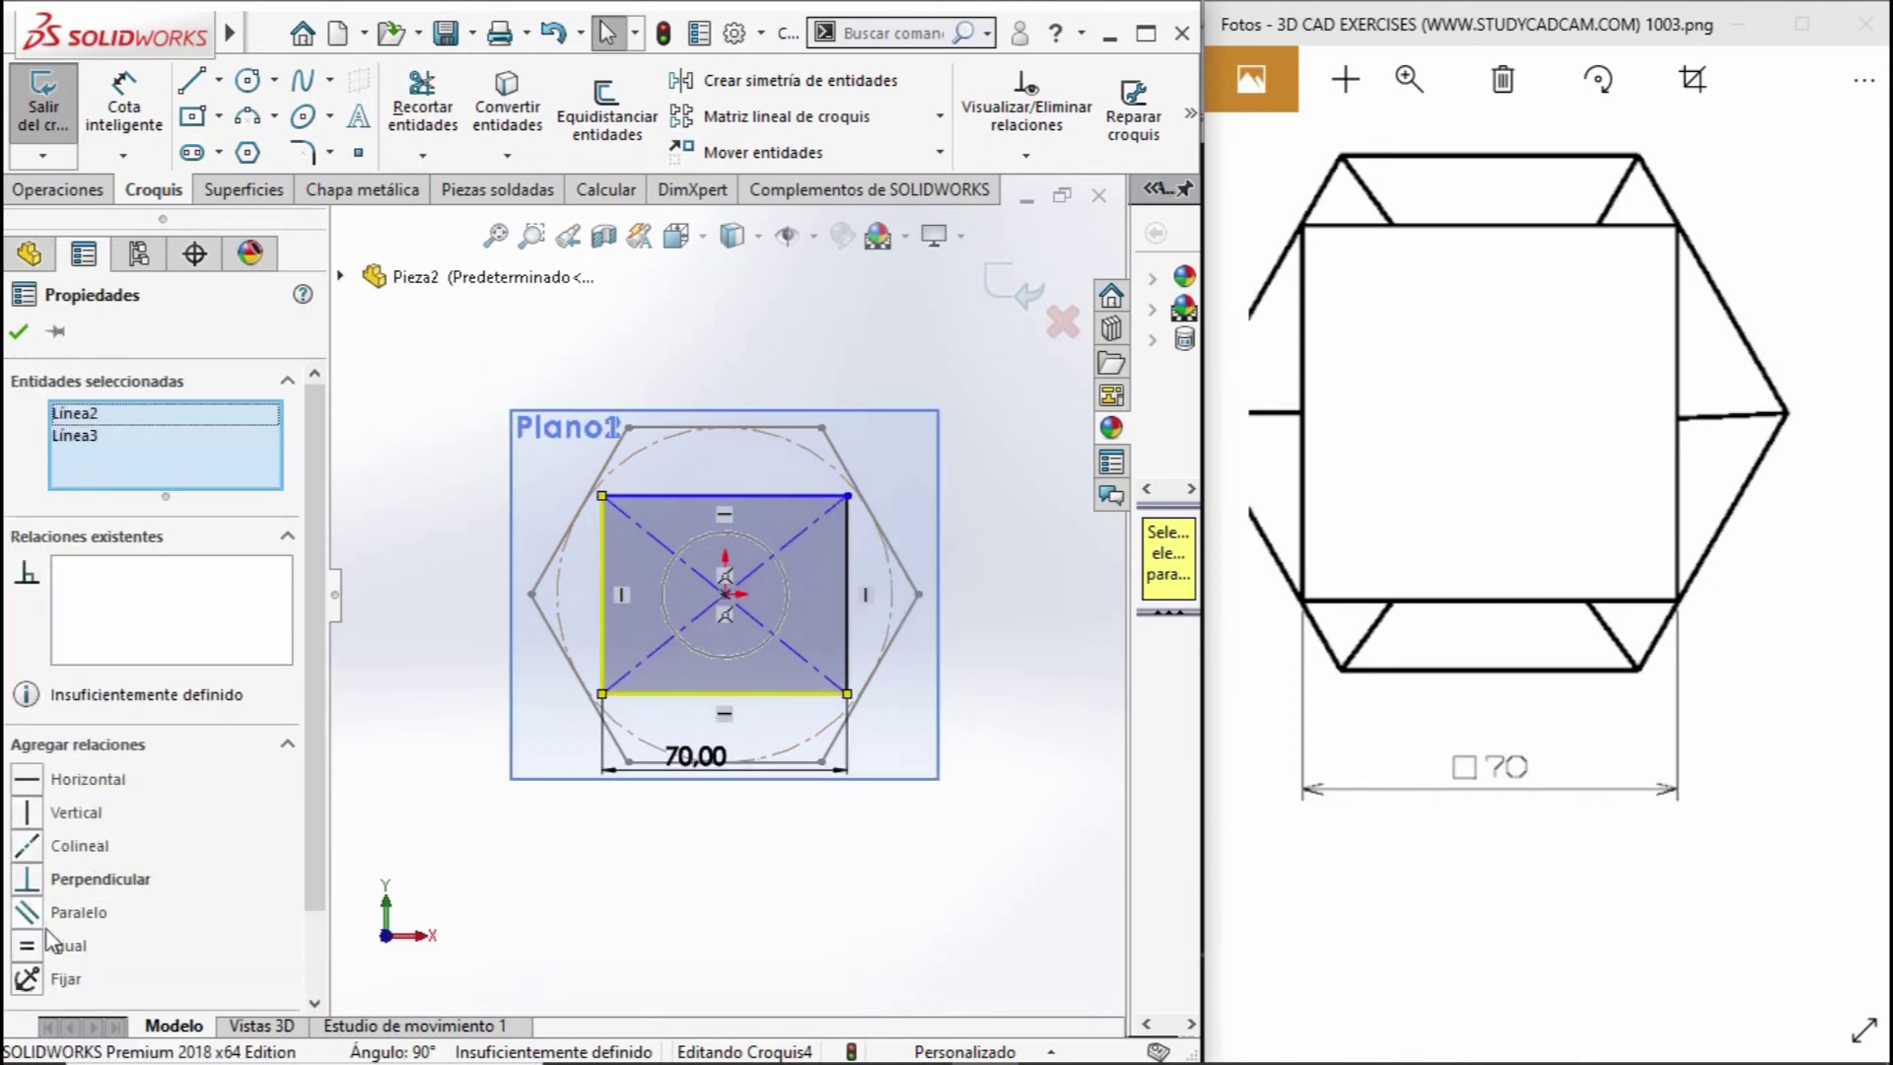
pyautogui.click(27, 946)
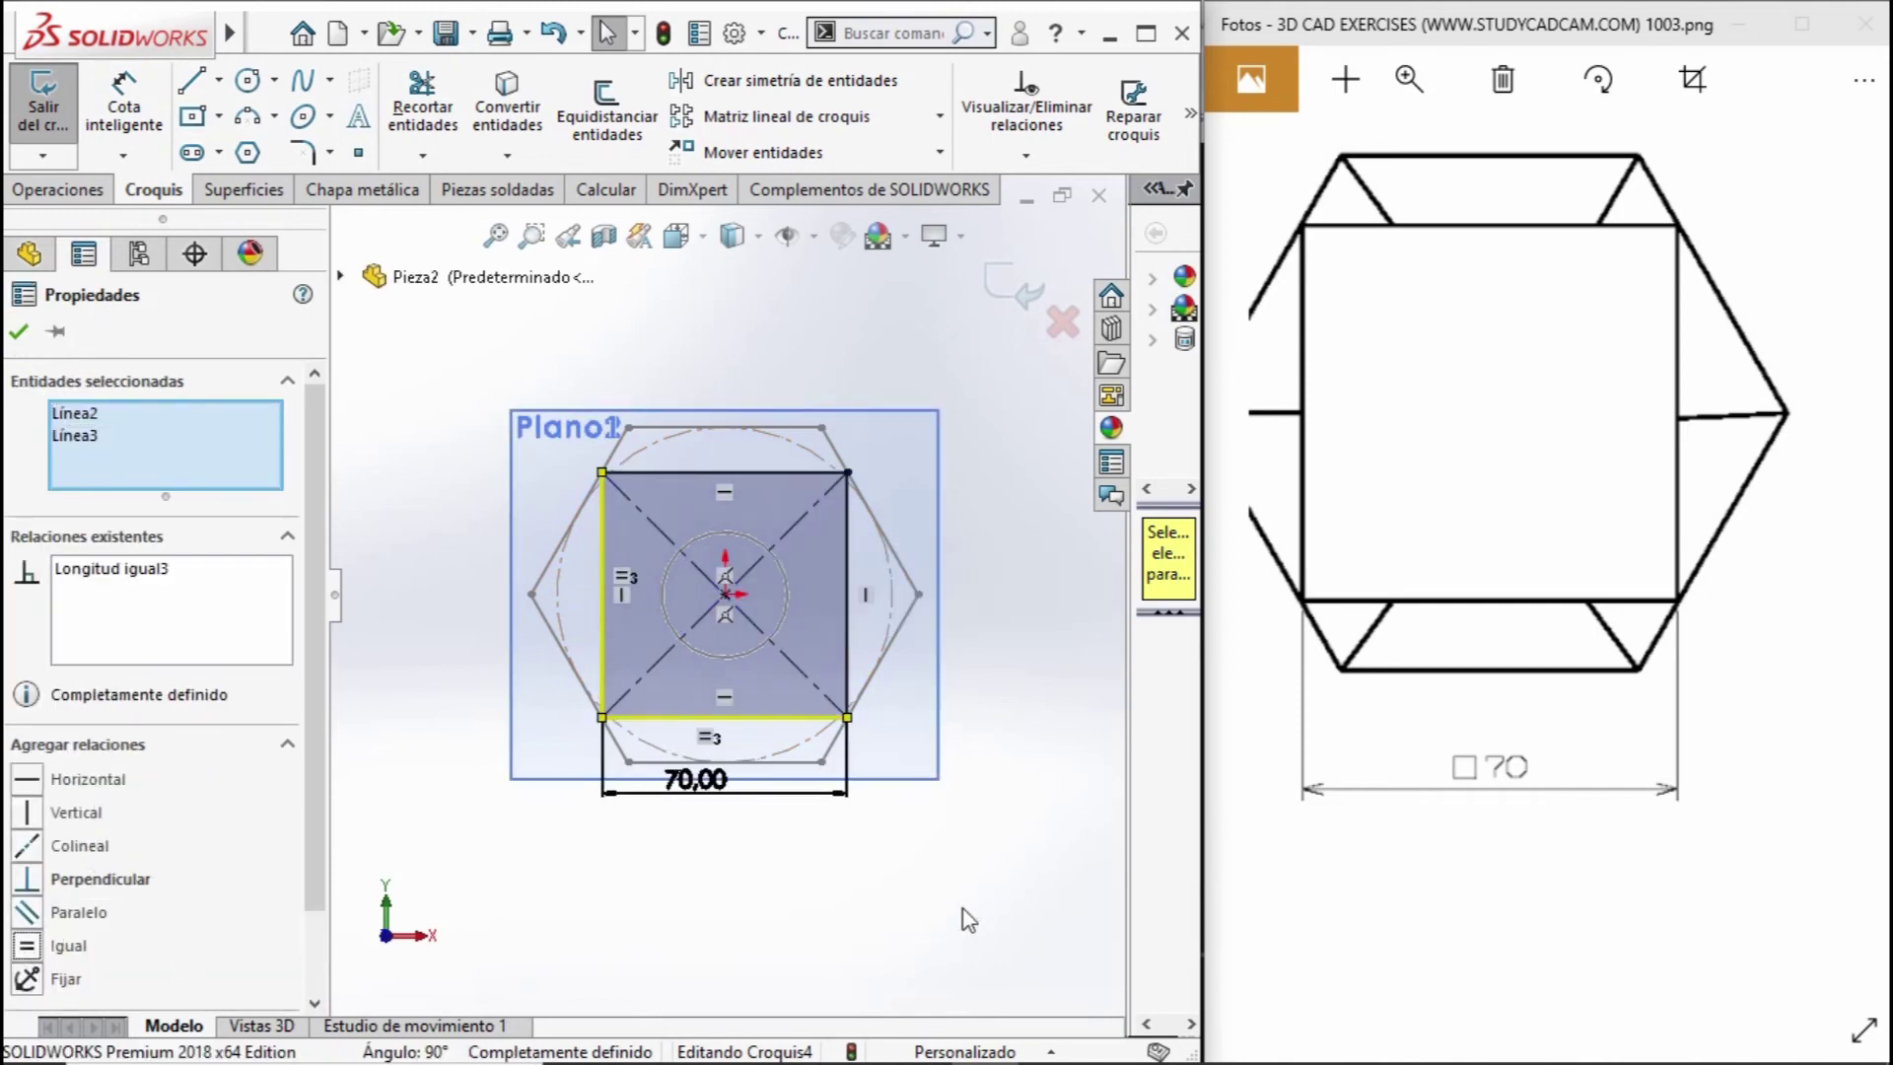
pyautogui.click(955, 871)
pyautogui.moveTo(955, 871); pyautogui.dragTo(846, 789, button='middle')
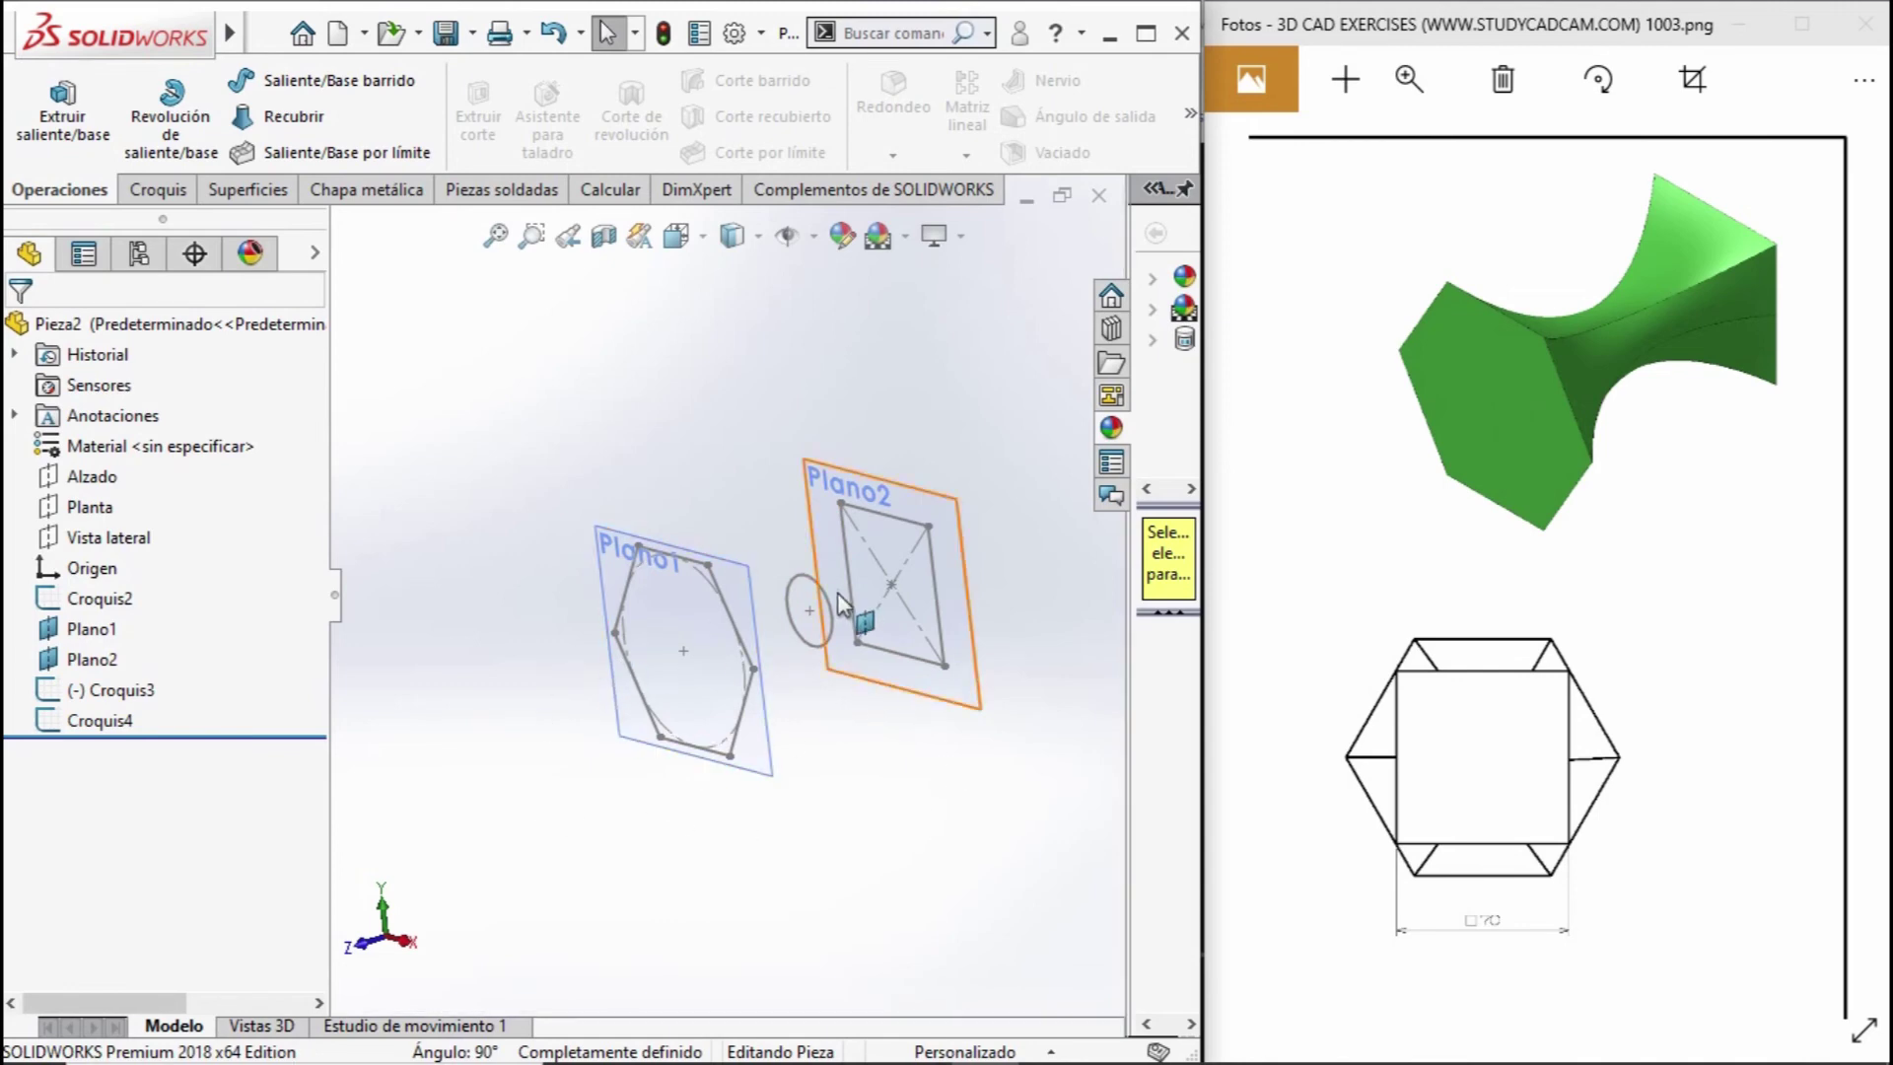
# Loft through the hexagon, middle circle and 70 mm square sketches to create Recubrir2.
pyautogui.click(286, 117)
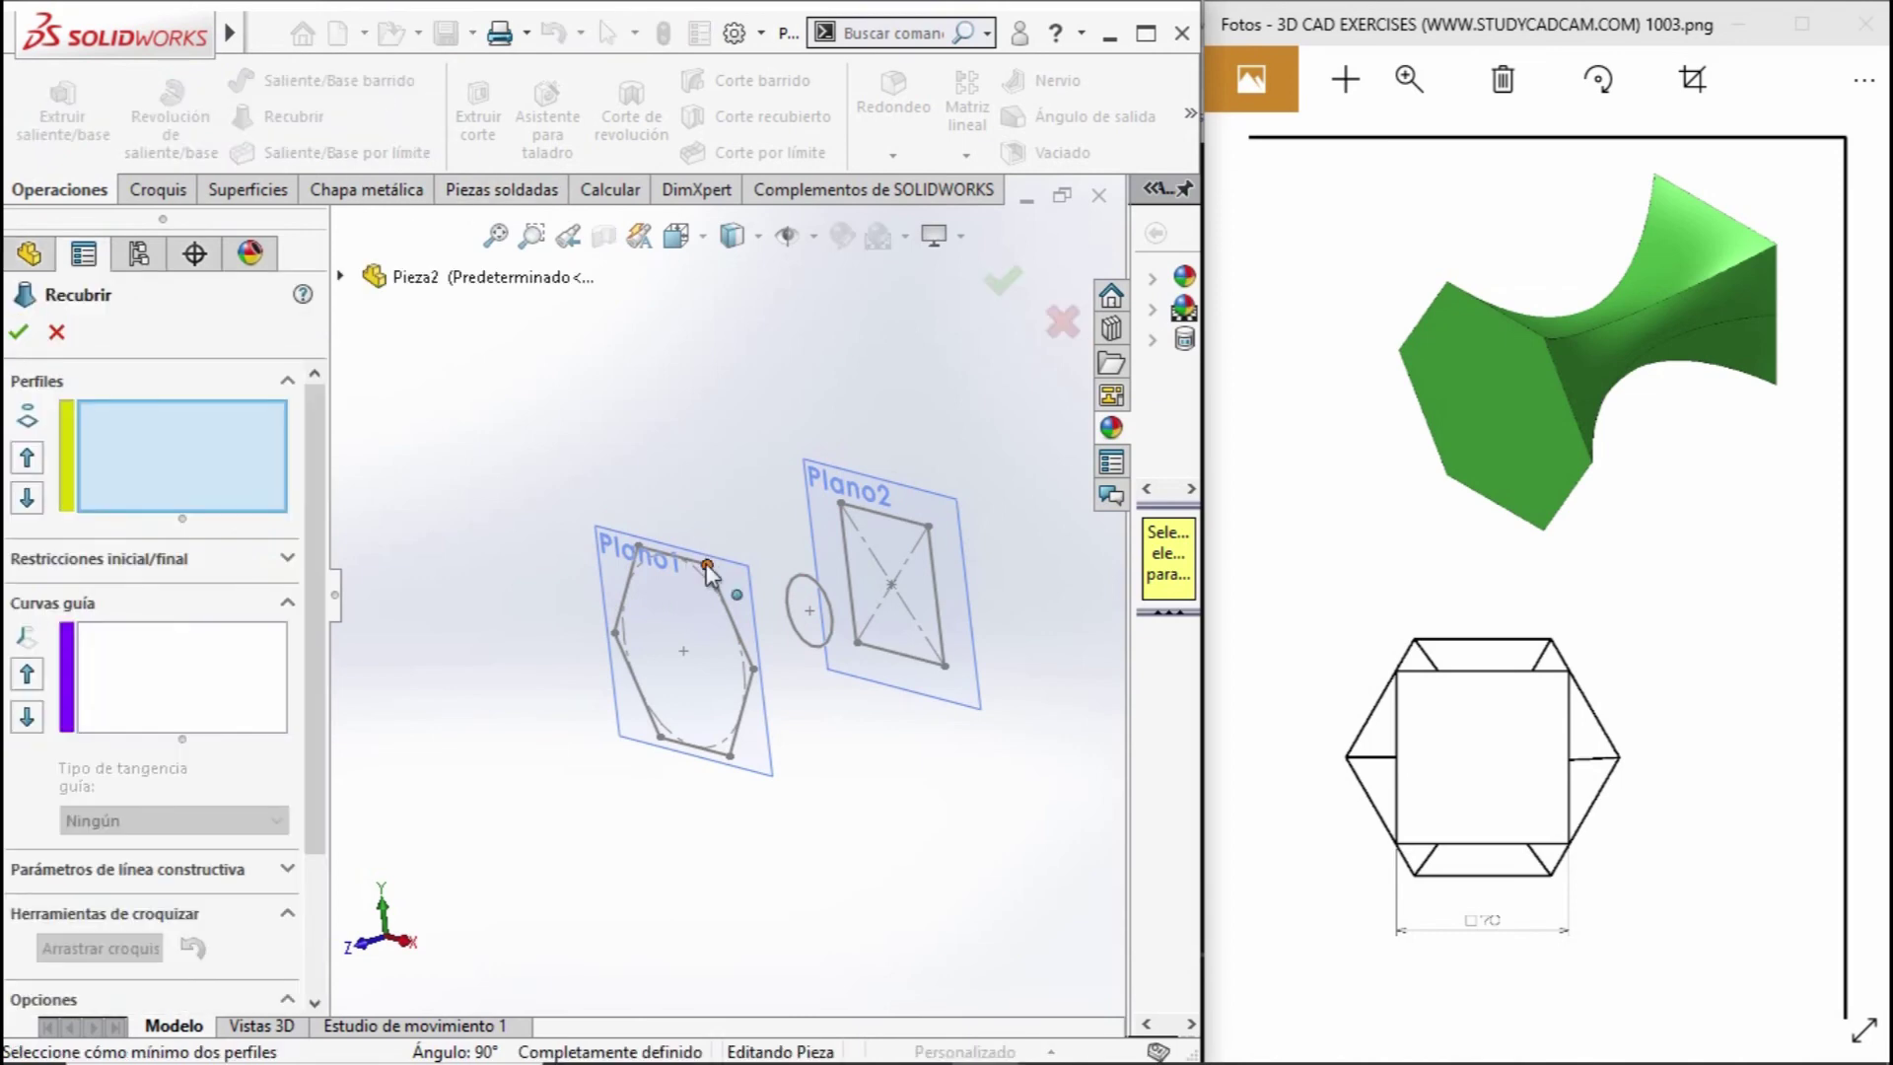
pyautogui.click(706, 565)
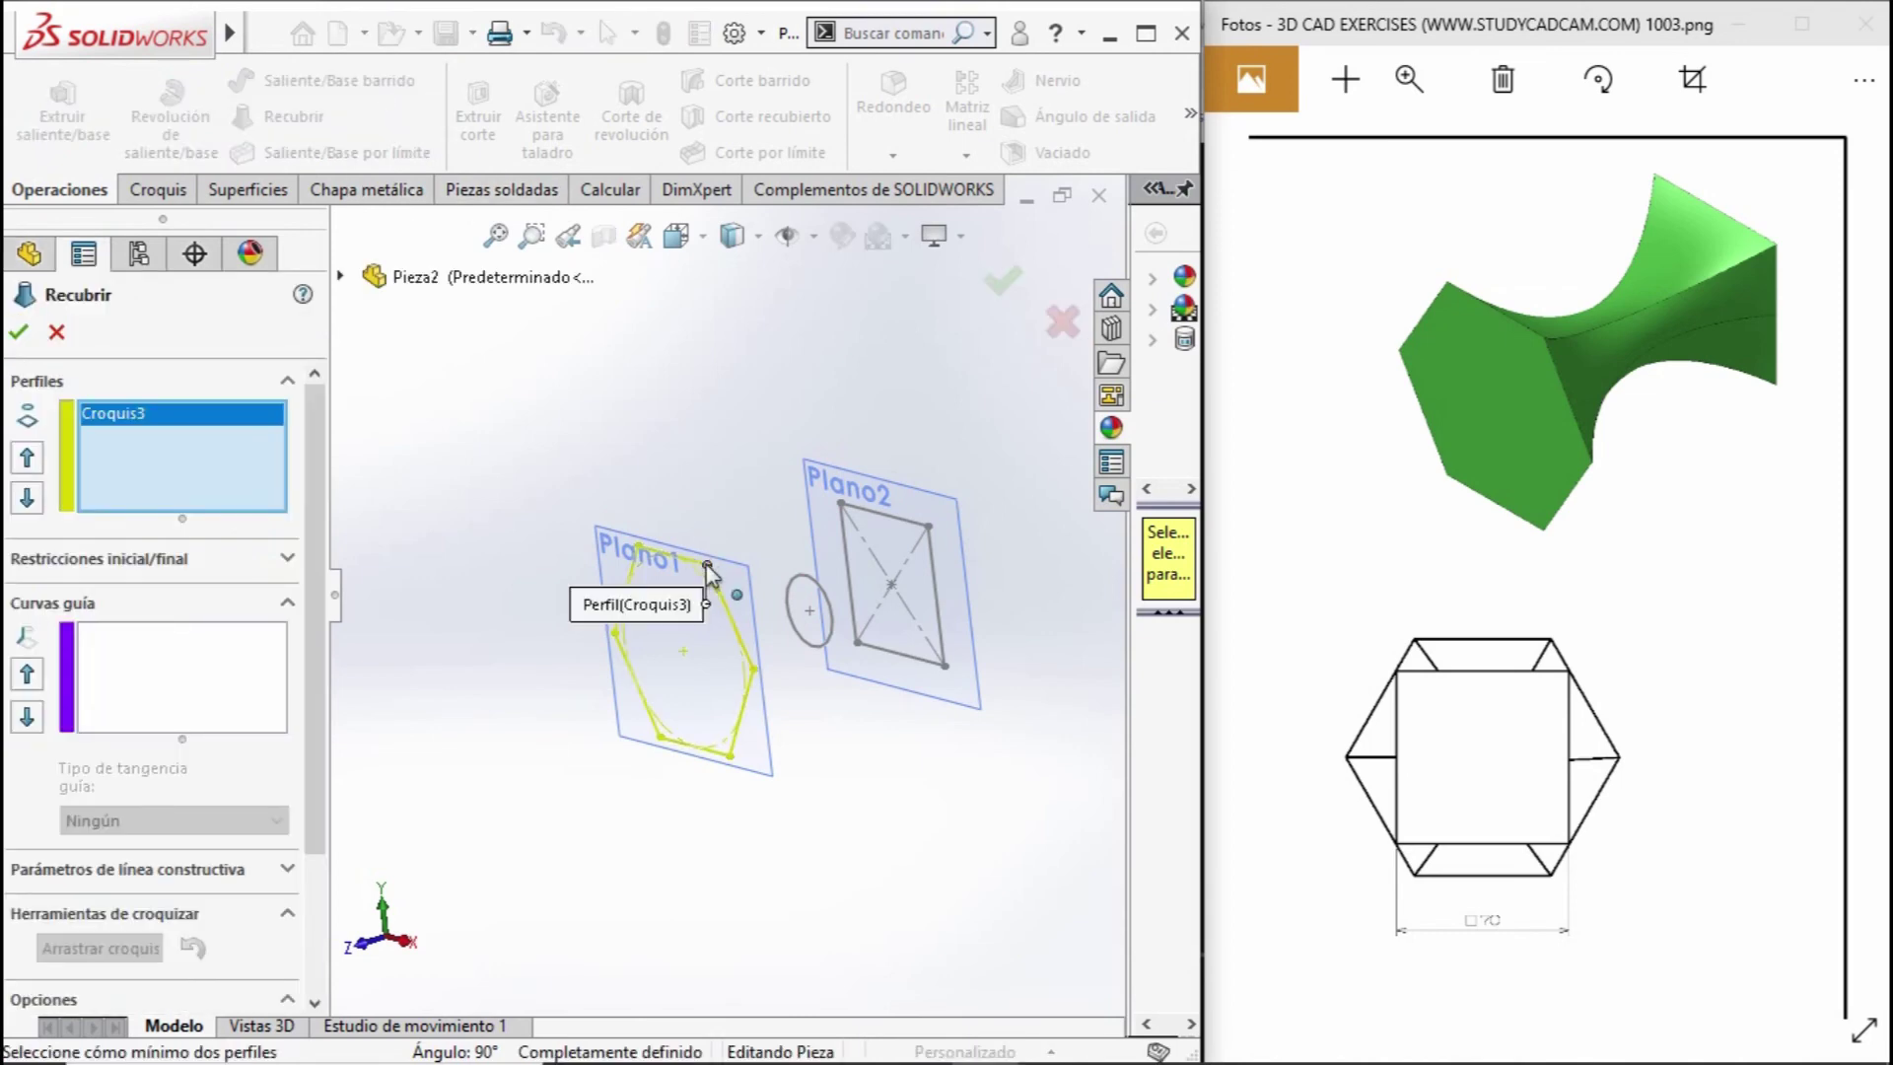
pyautogui.moveTo(673, 602); pyautogui.dragTo(813, 581, button='middle')
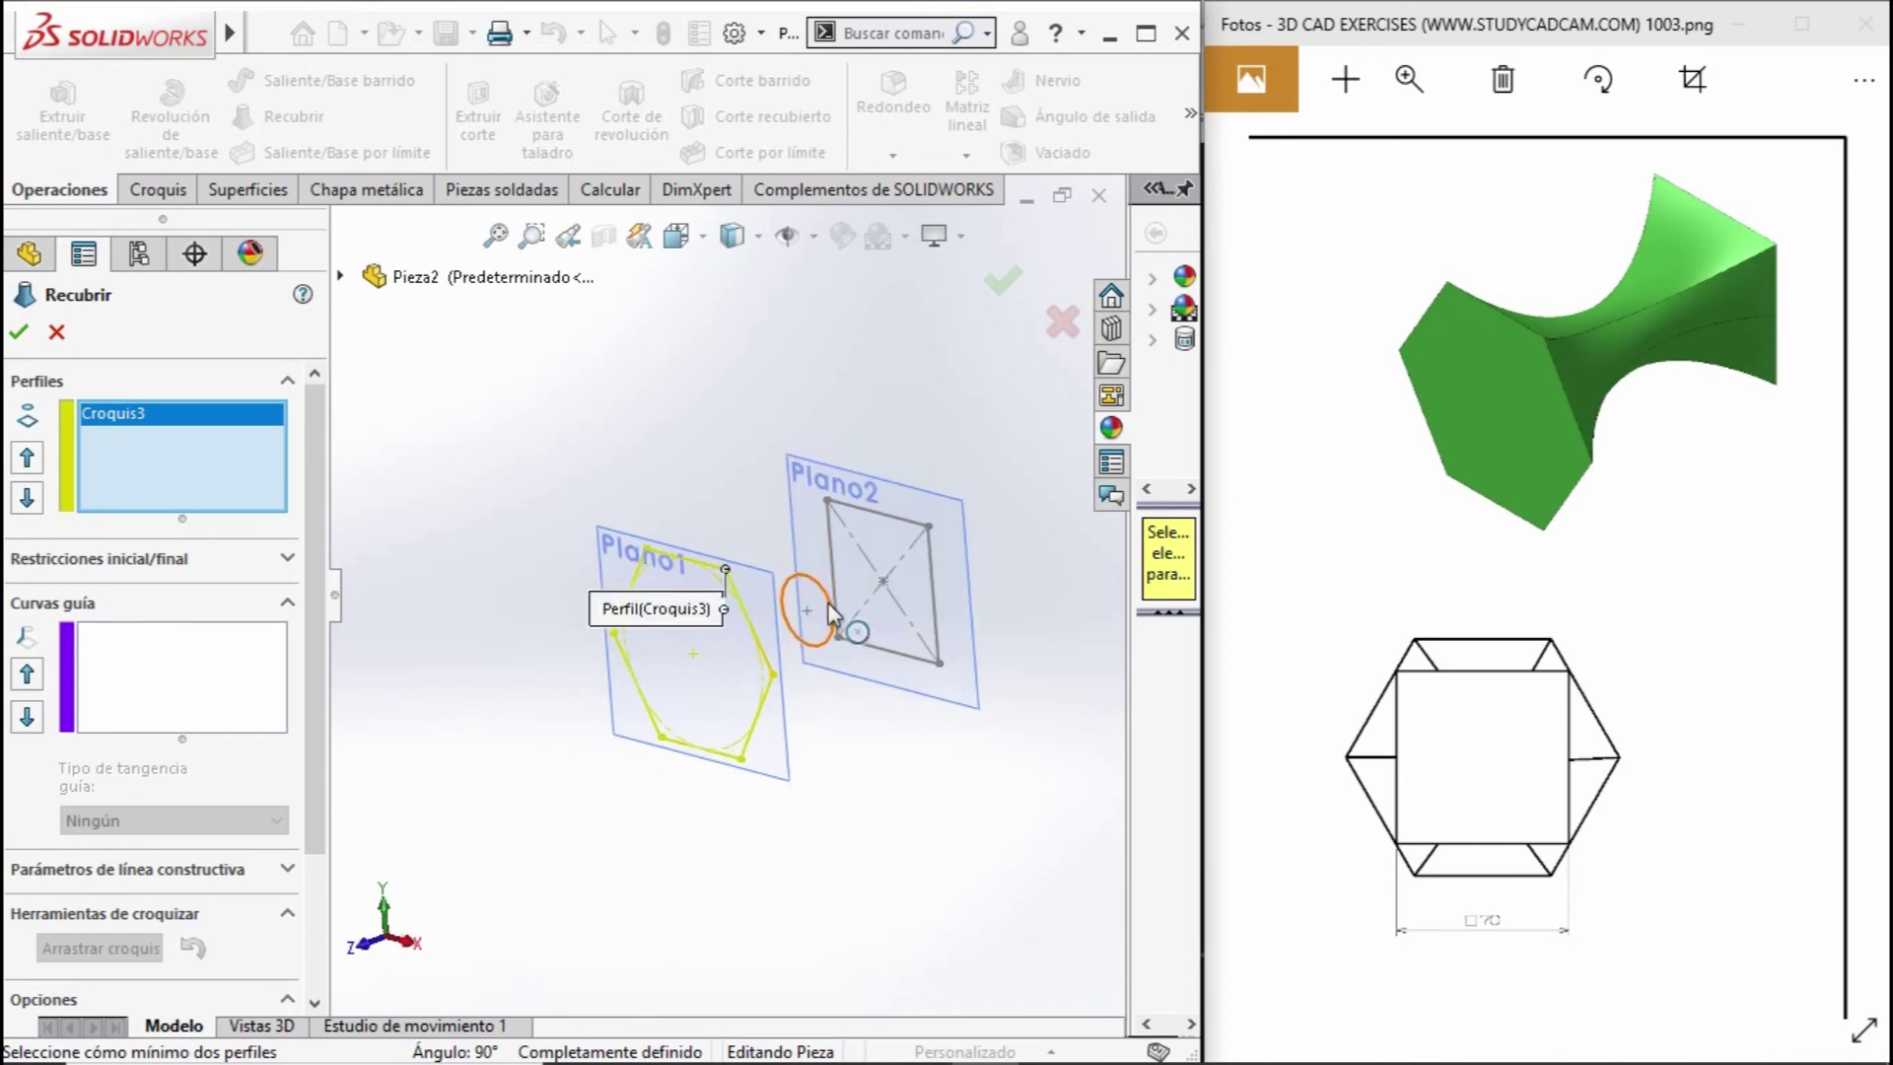
pyautogui.click(828, 605)
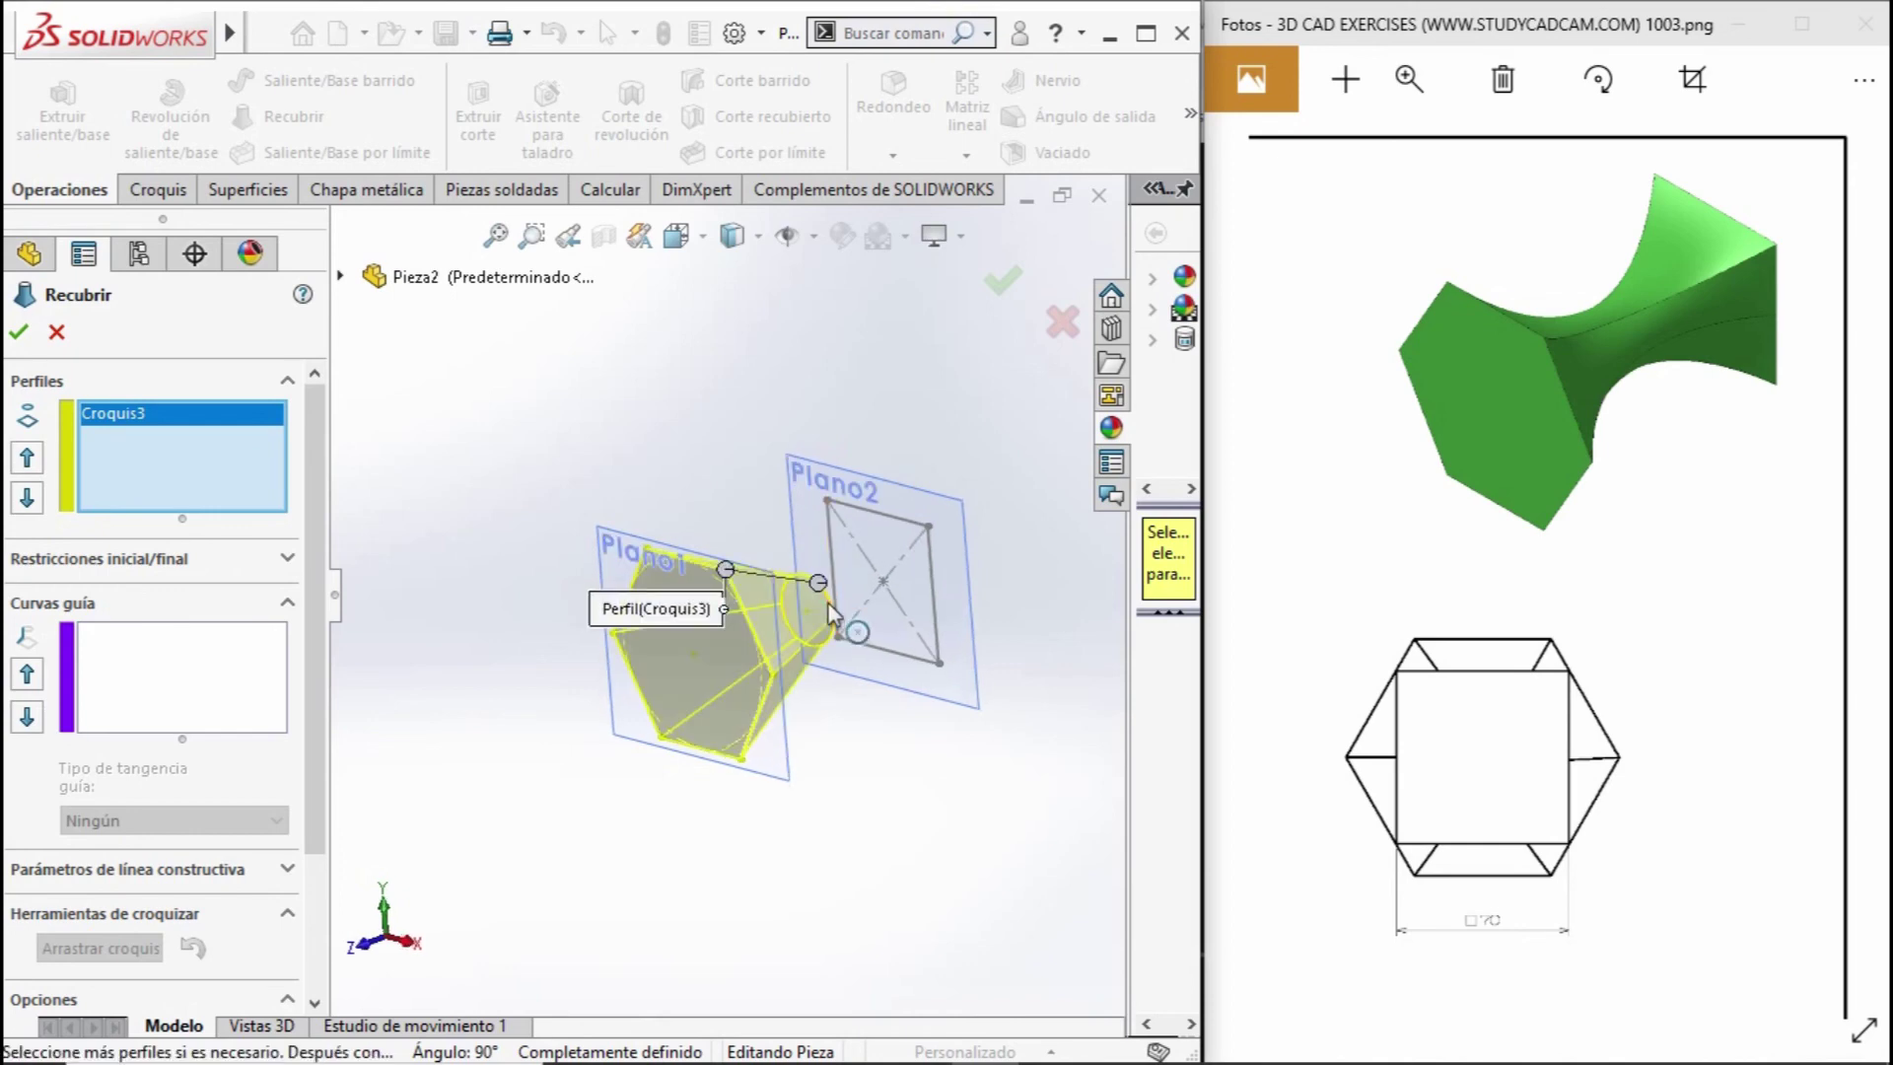
pyautogui.click(928, 526)
pyautogui.moveTo(917, 601)
pyautogui.mouseDown(button='middle')
pyautogui.moveTo(883, 693)
pyautogui.moveTo(891, 765)
pyautogui.moveTo(896, 736)
pyautogui.mouseUp(button='middle')
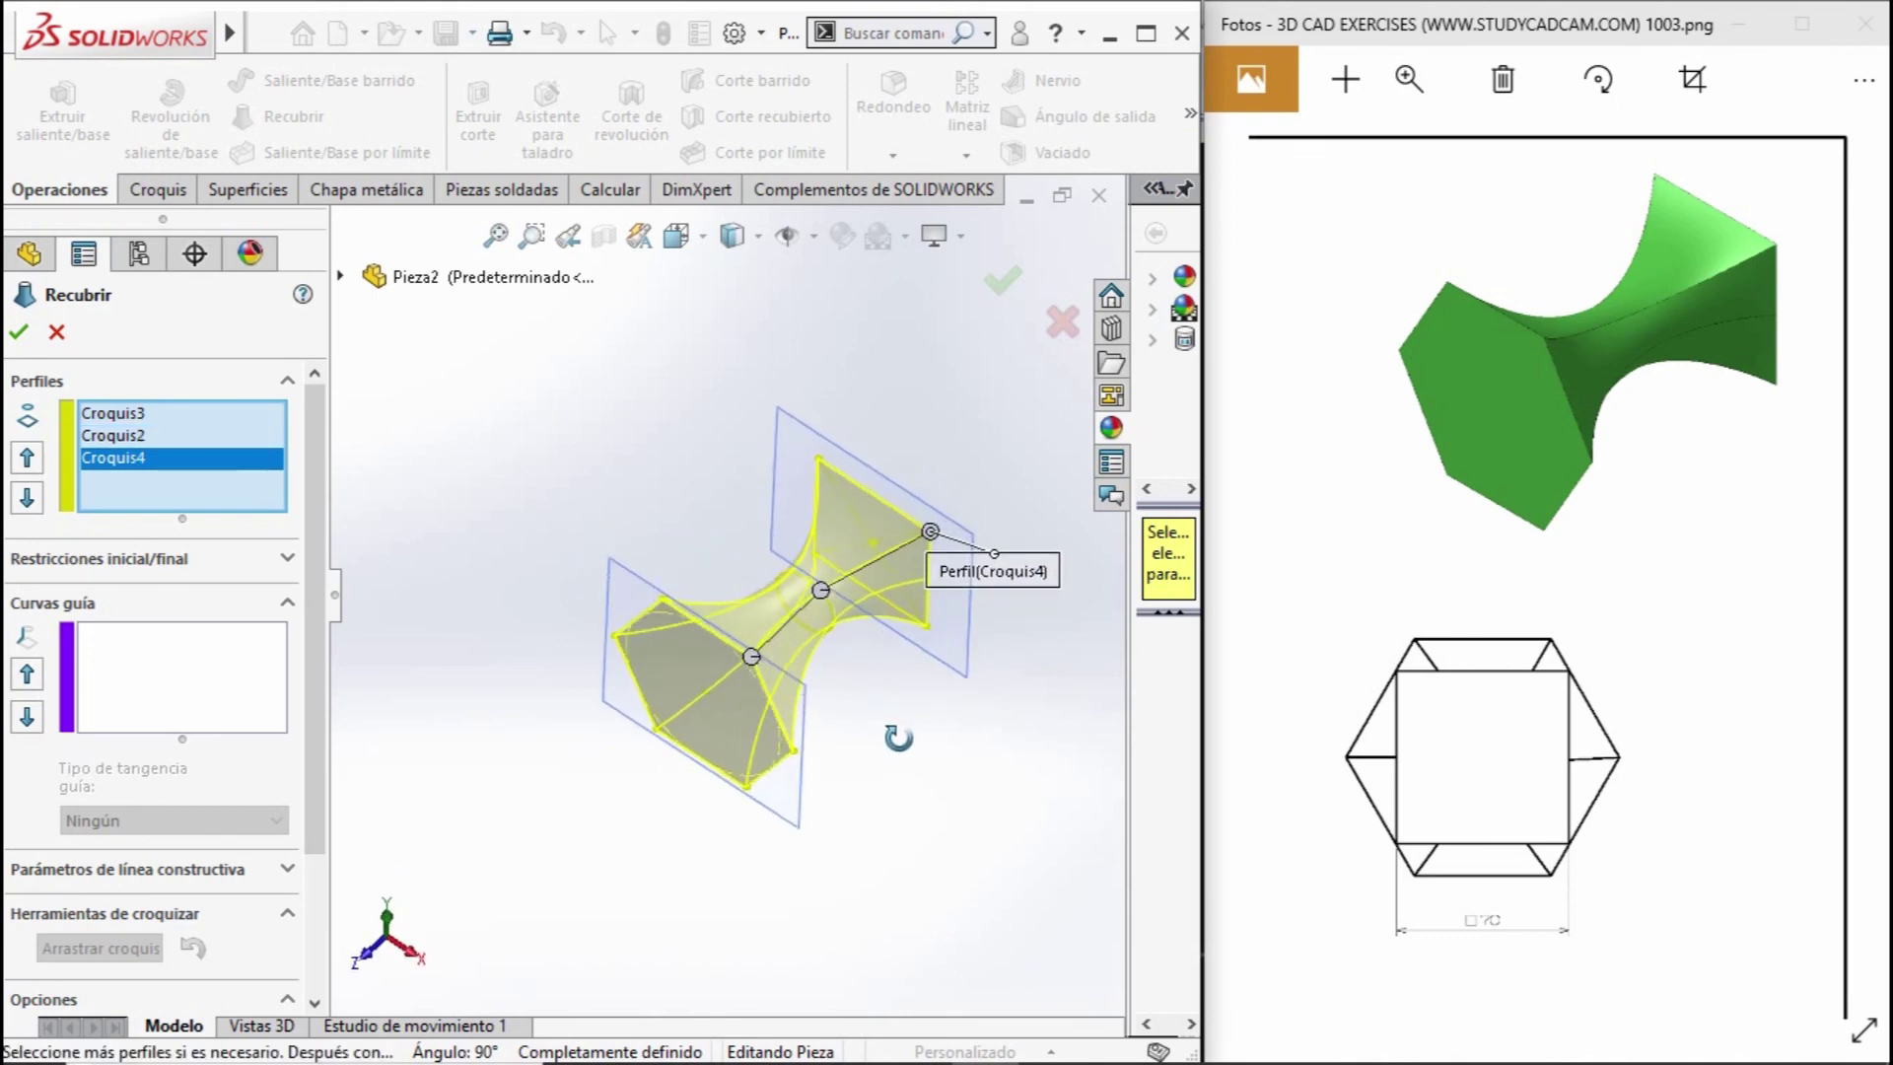
pyautogui.click(22, 332)
pyautogui.moveTo(853, 634); pyautogui.dragTo(804, 603, button='middle')
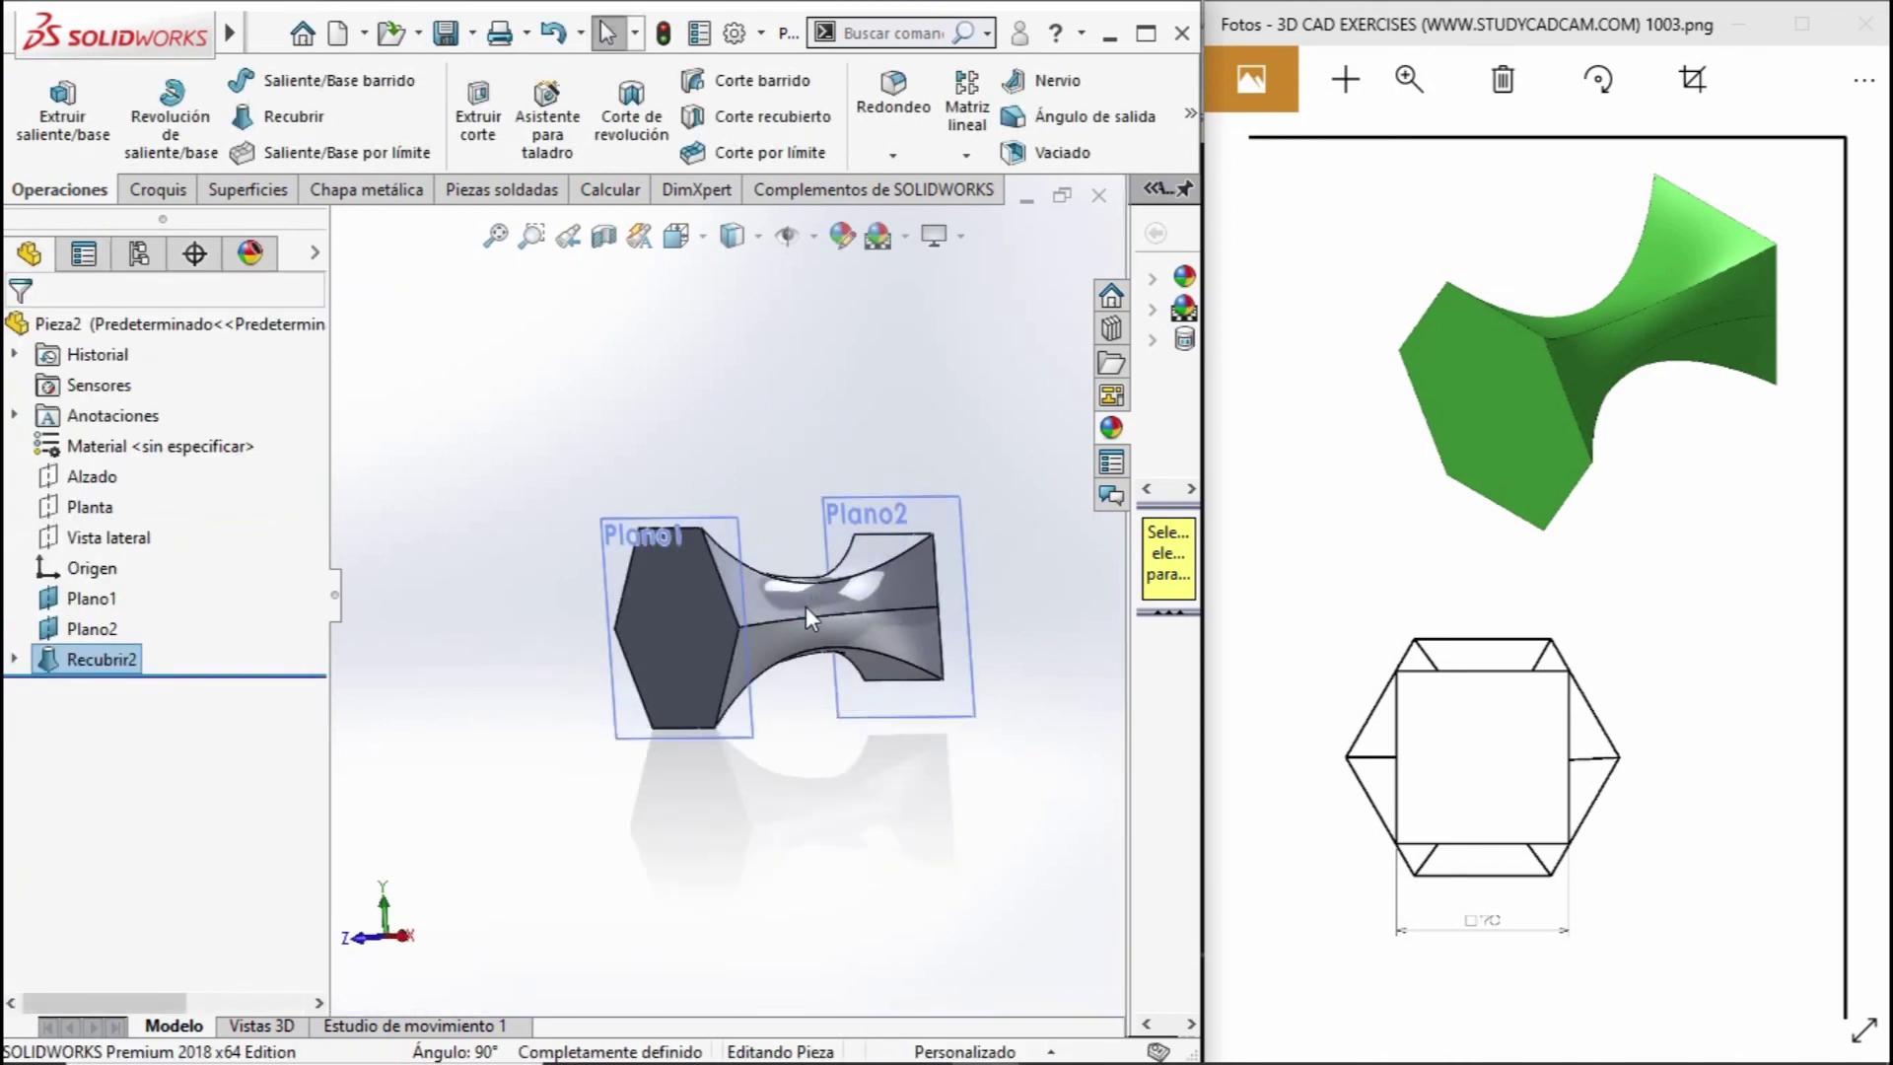
# Switch to the isometric view to show the Recubrir2 hexagon-circle-square hourglass loft.
pyautogui.hotkey('ctrl', '7')
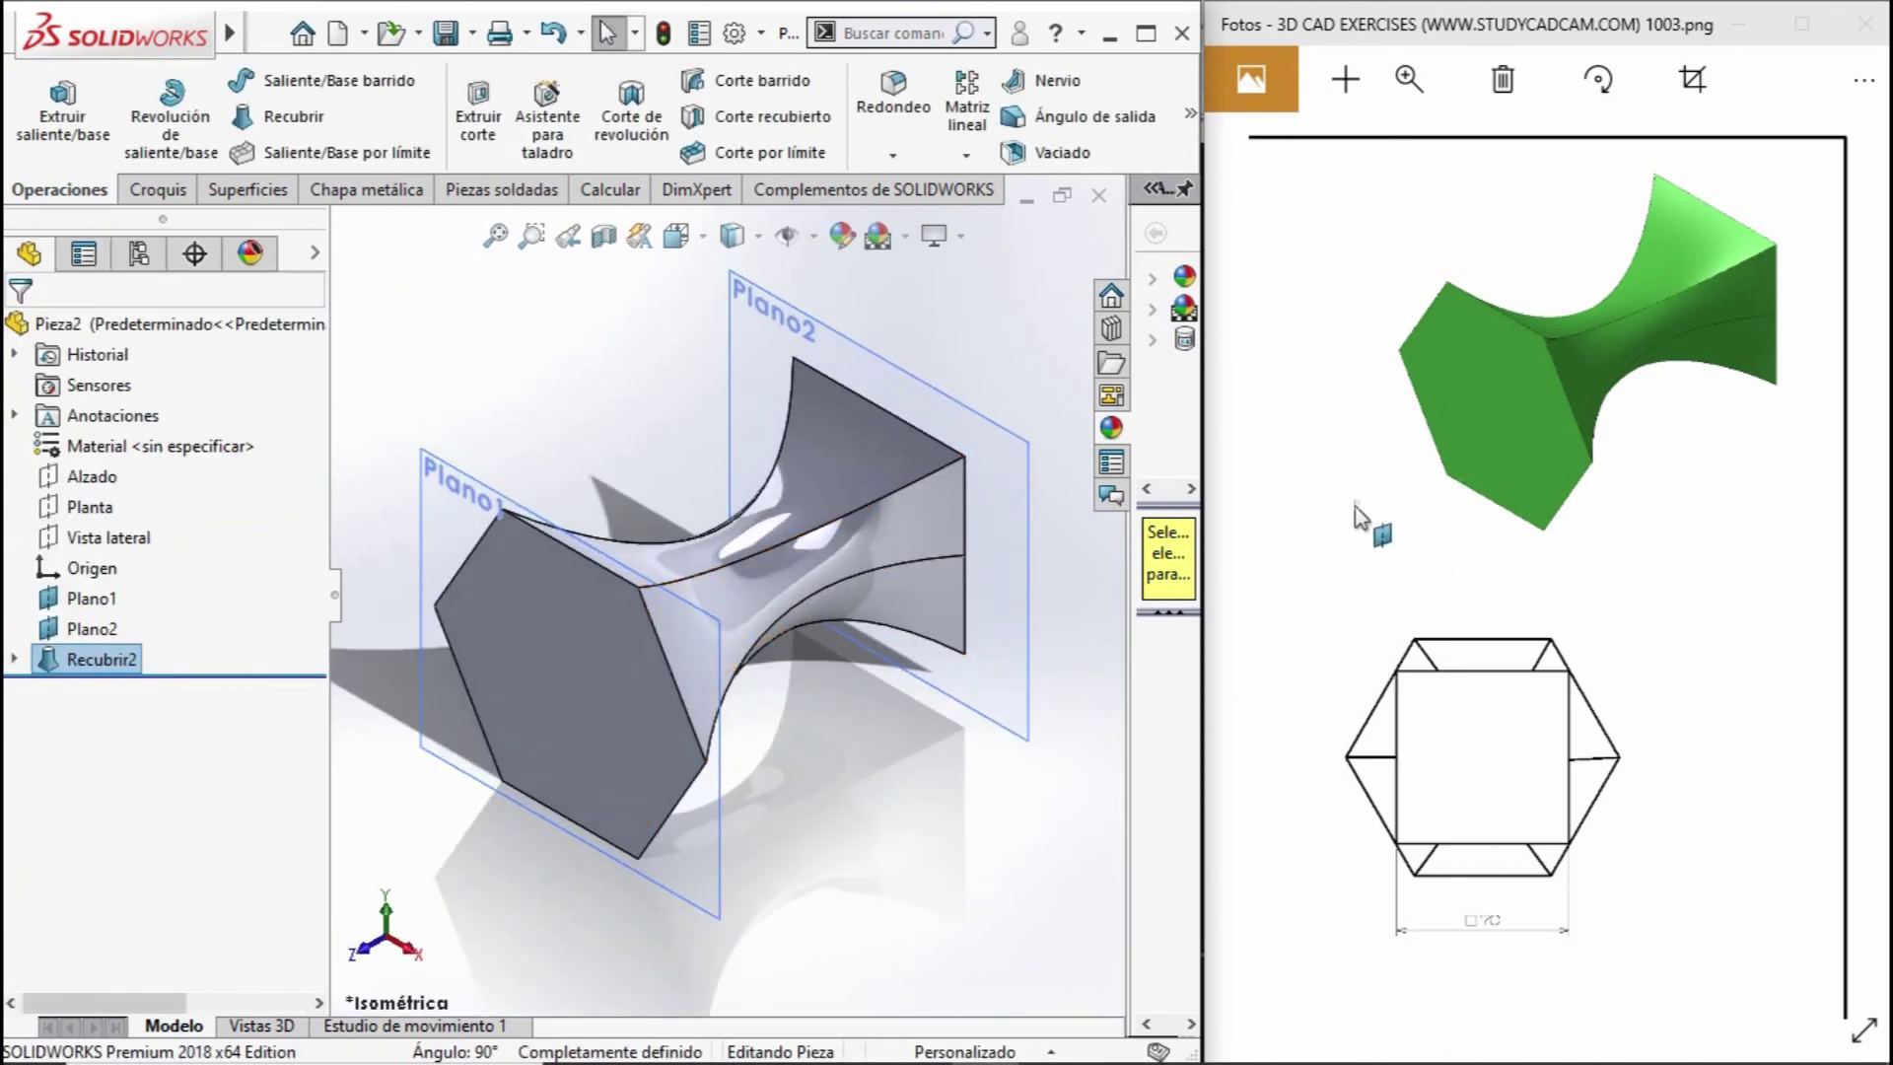